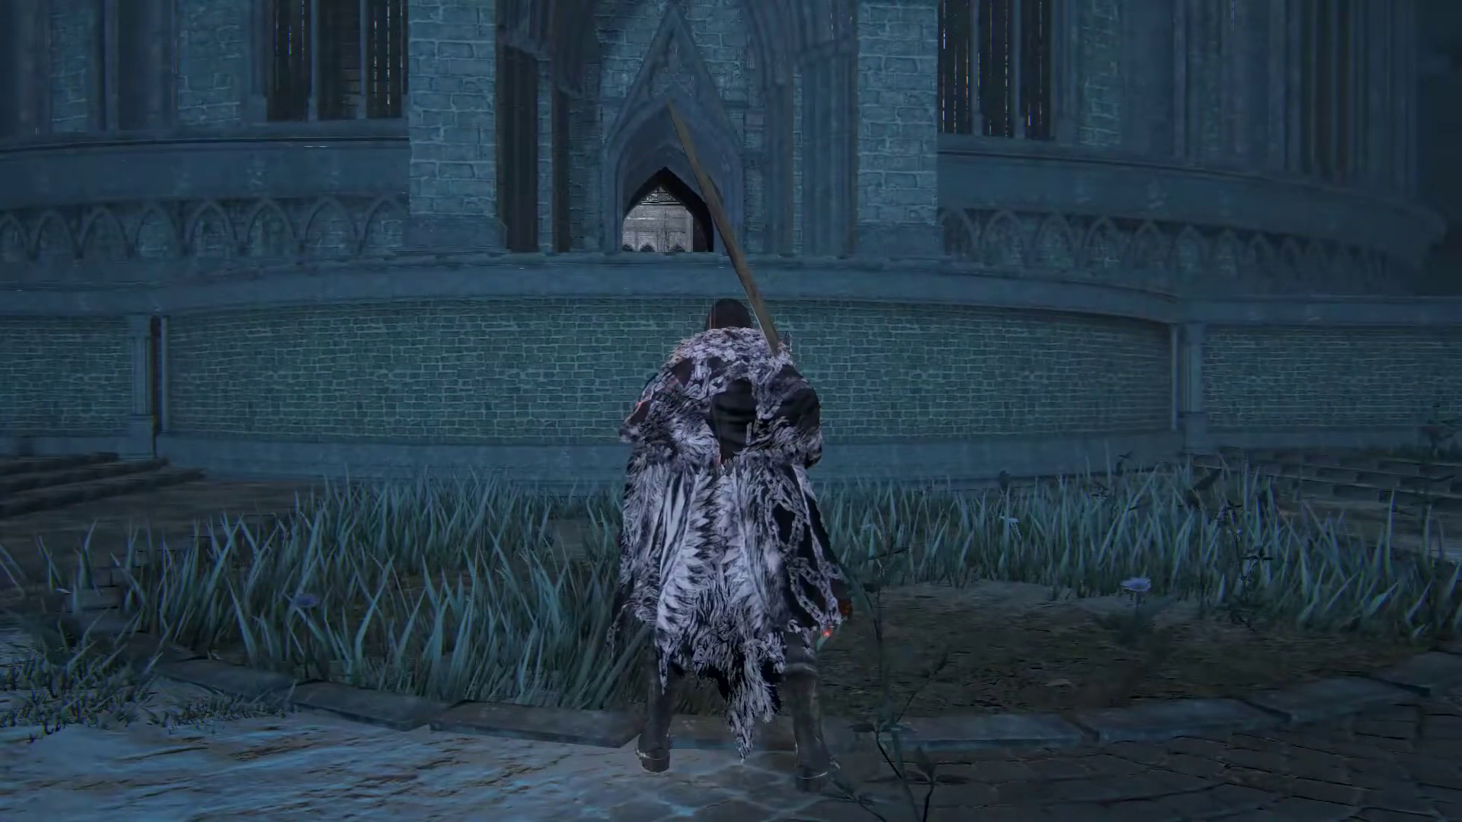
pyautogui.press('w')
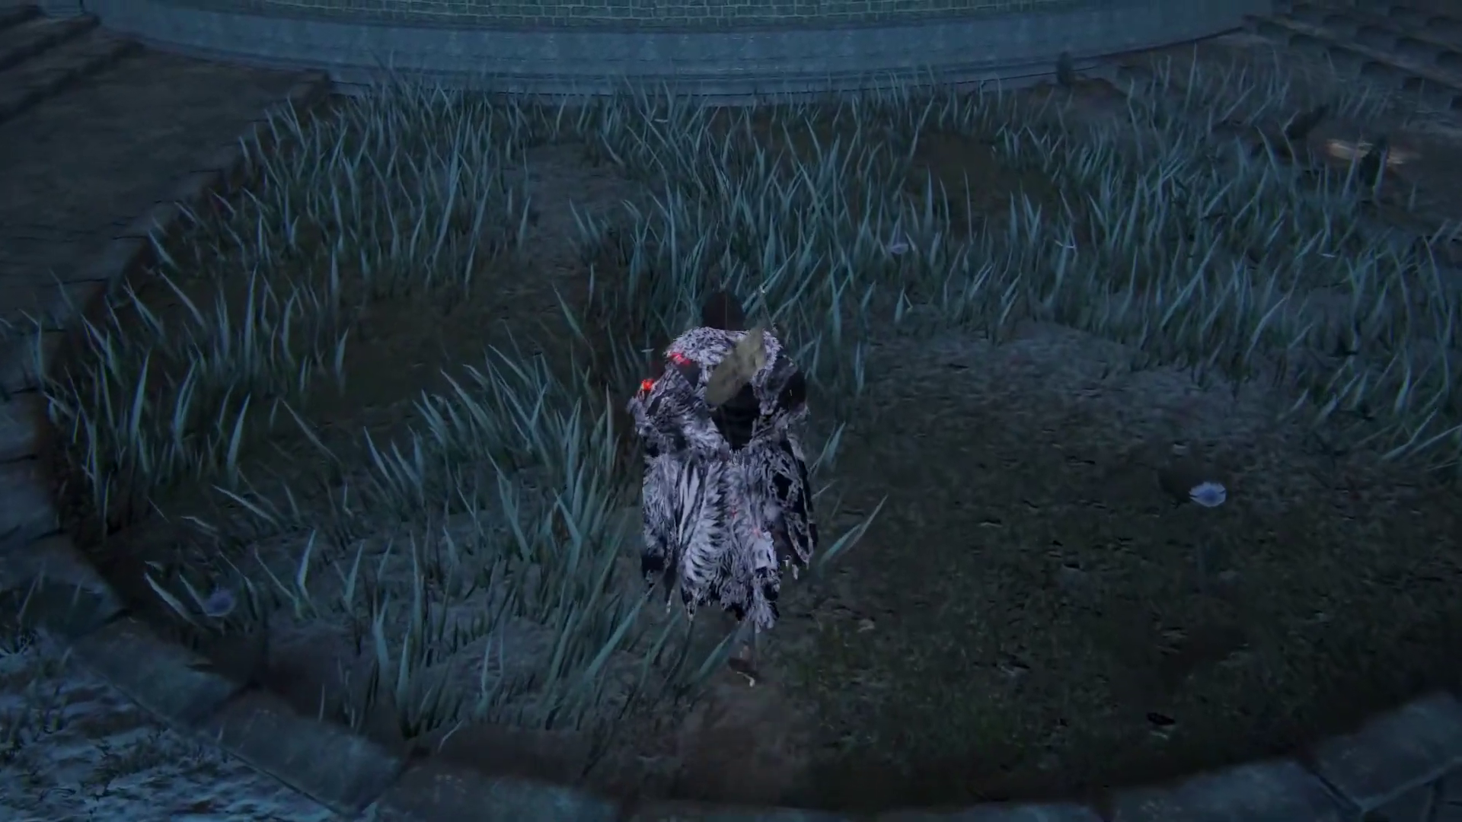
pyautogui.press('w')
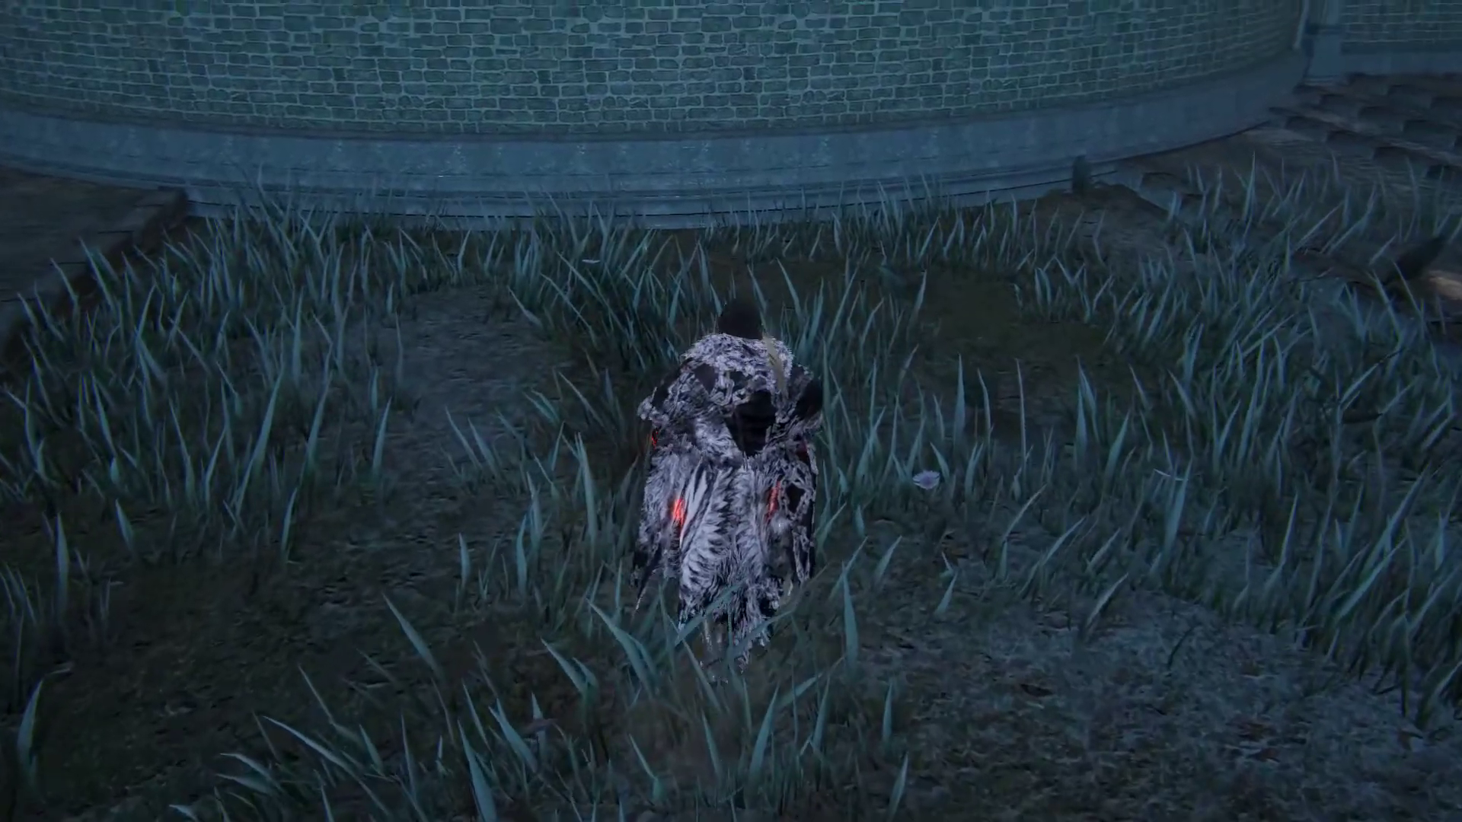
pyautogui.press('w')
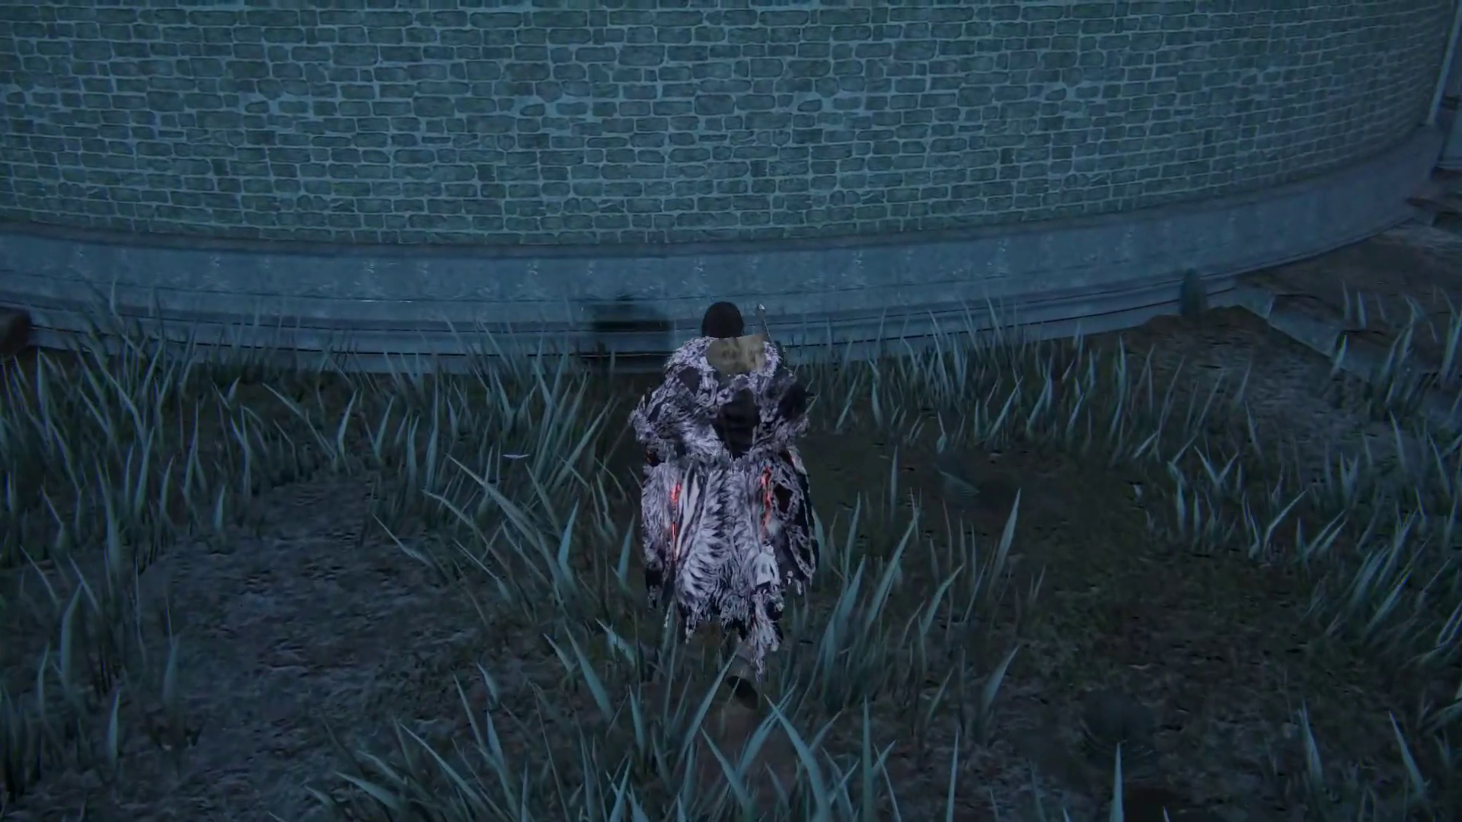
pyautogui.press('w')
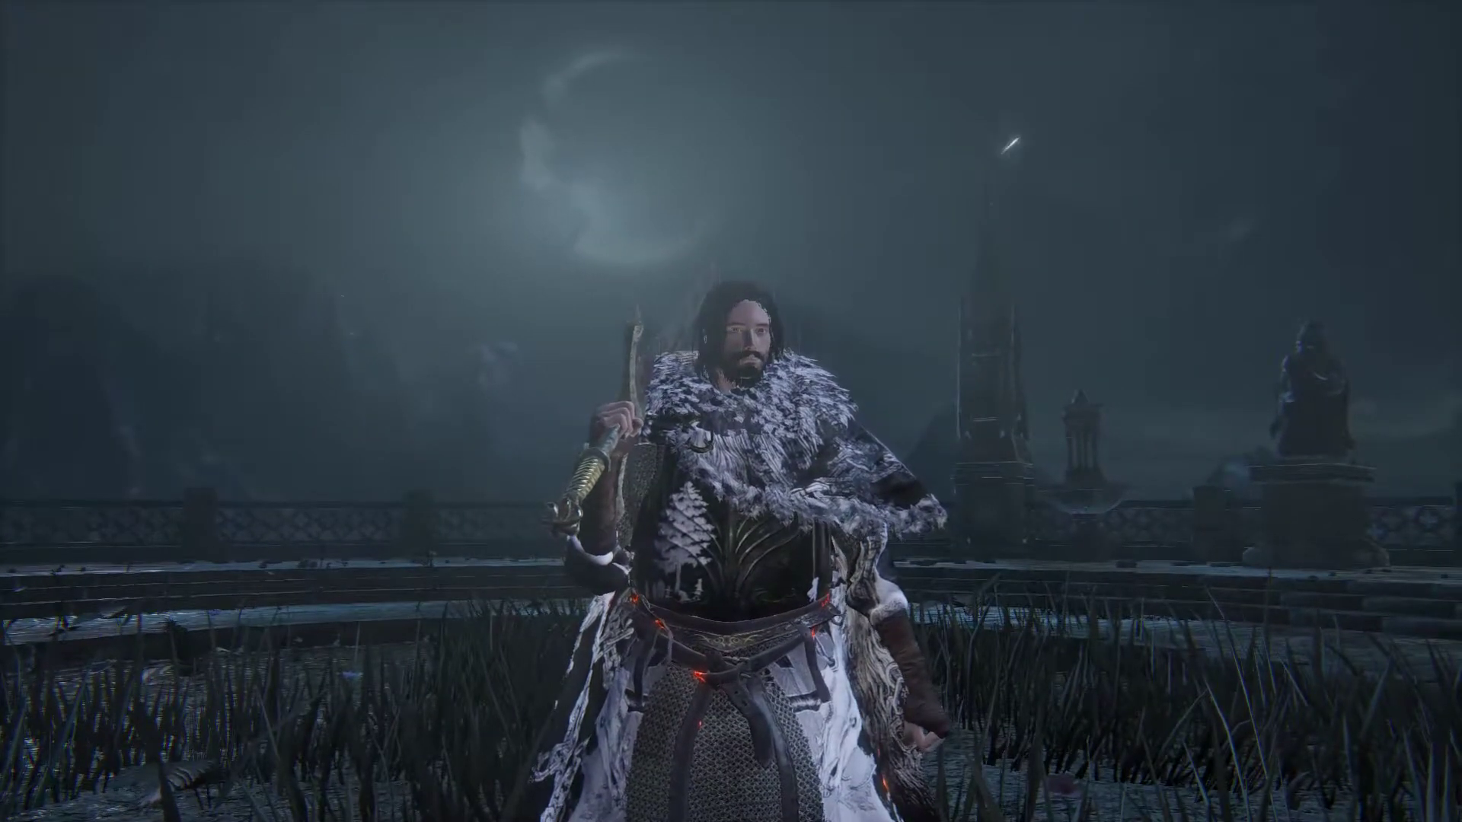
pyautogui.press('w')
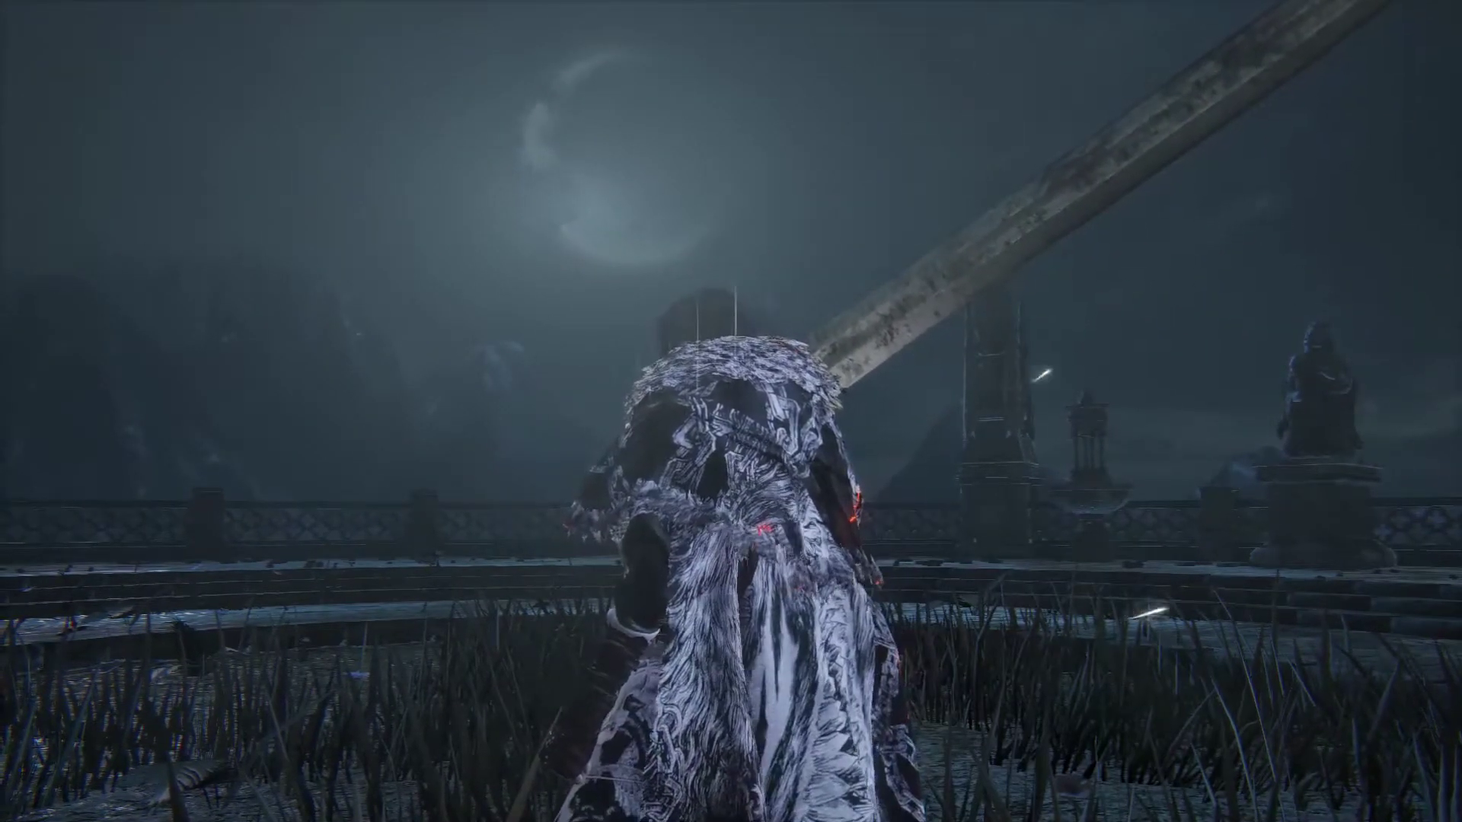
pyautogui.press('s')
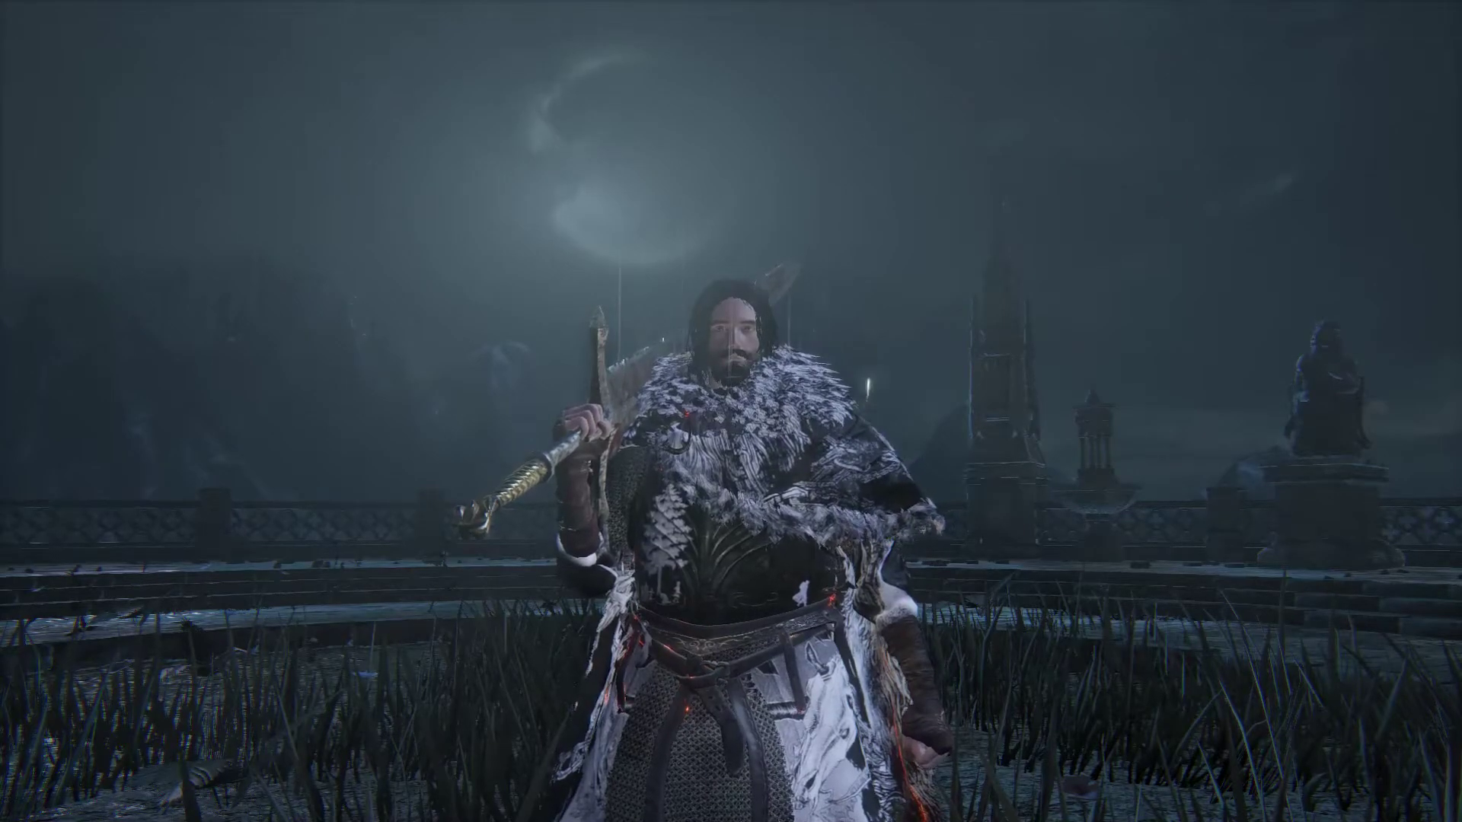
pyautogui.press('w')
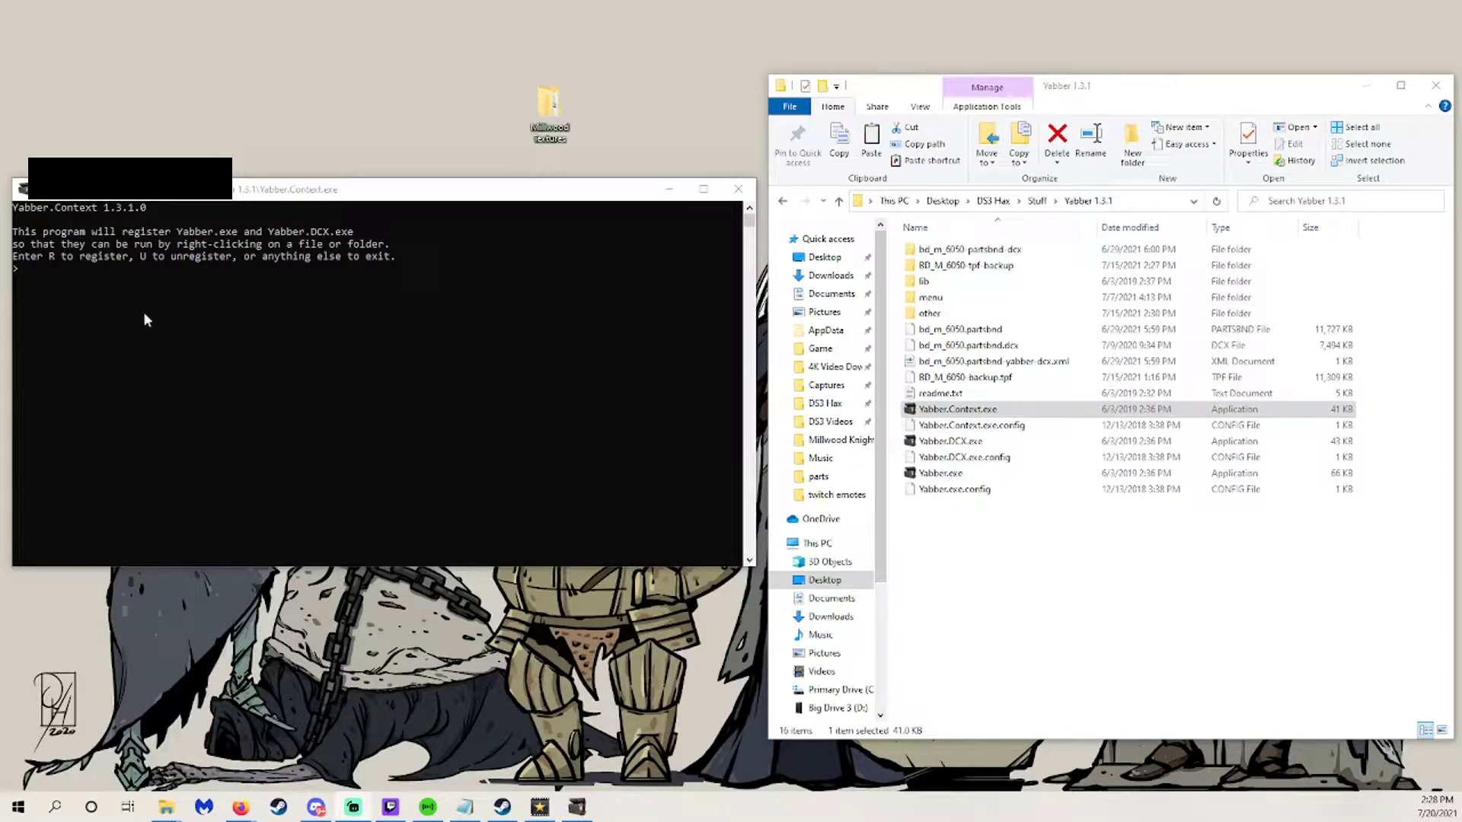
# Register Yabber.exe and Yabber.DCX.exe by answering R in the Yabber.Context console, and exit the console.
pyautogui.click(124, 295)
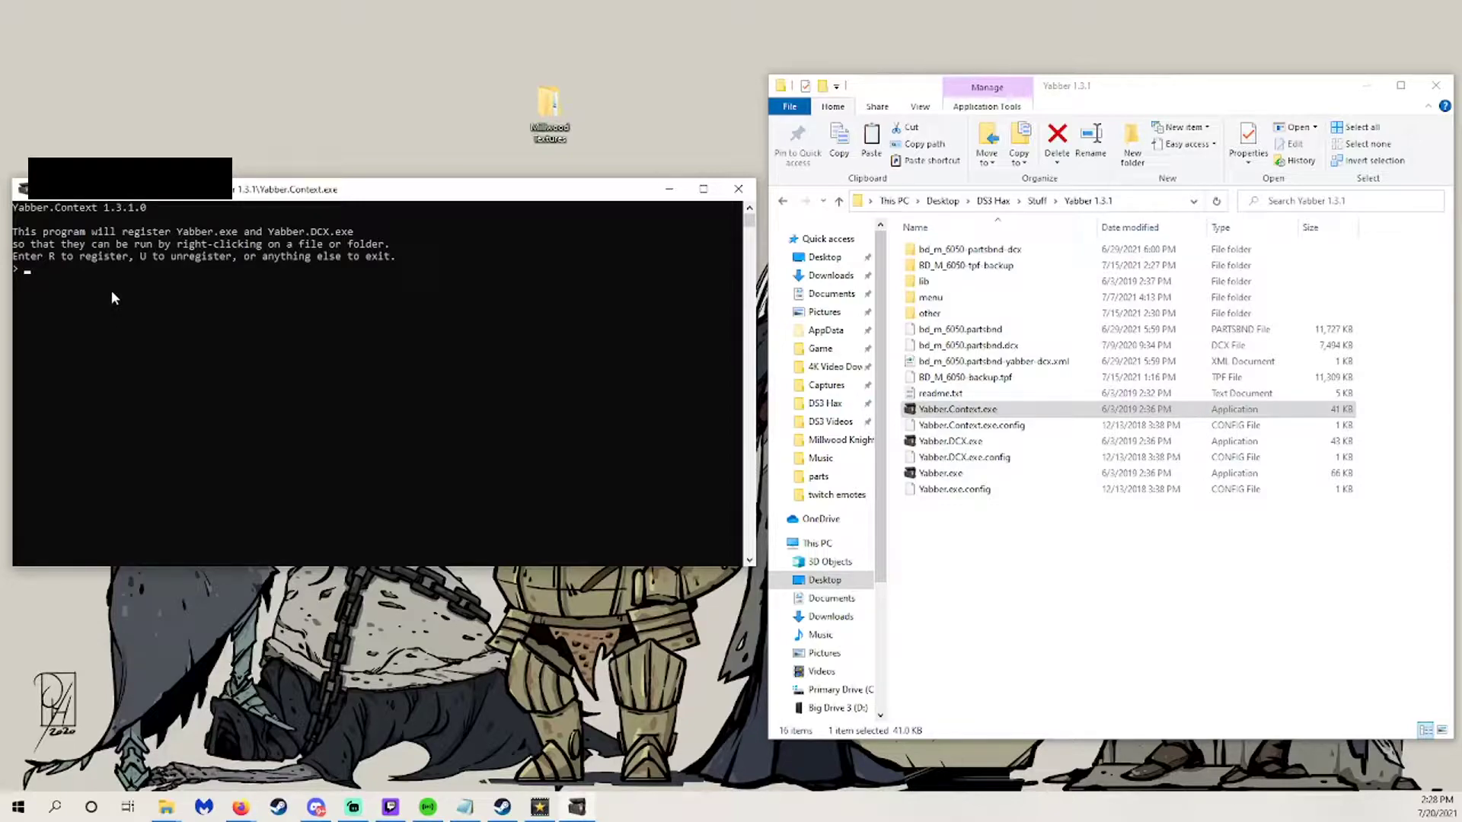
pyautogui.write('R')
pyautogui.press('Return')
pyautogui.press('Return')
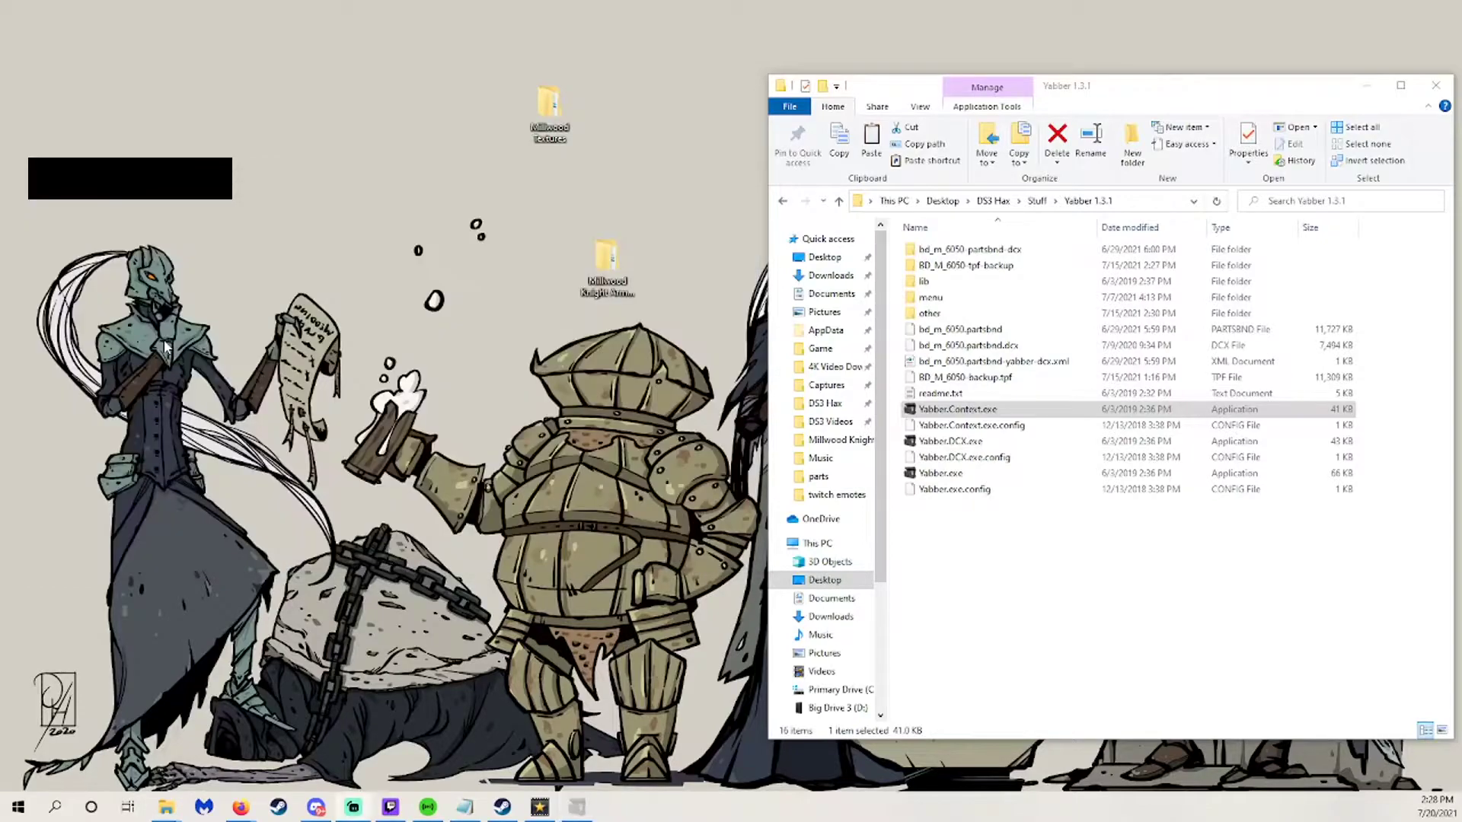
# Create a folder named Millwood Knight Armor Project on the desktop.
pyautogui.rightClick(565, 218)
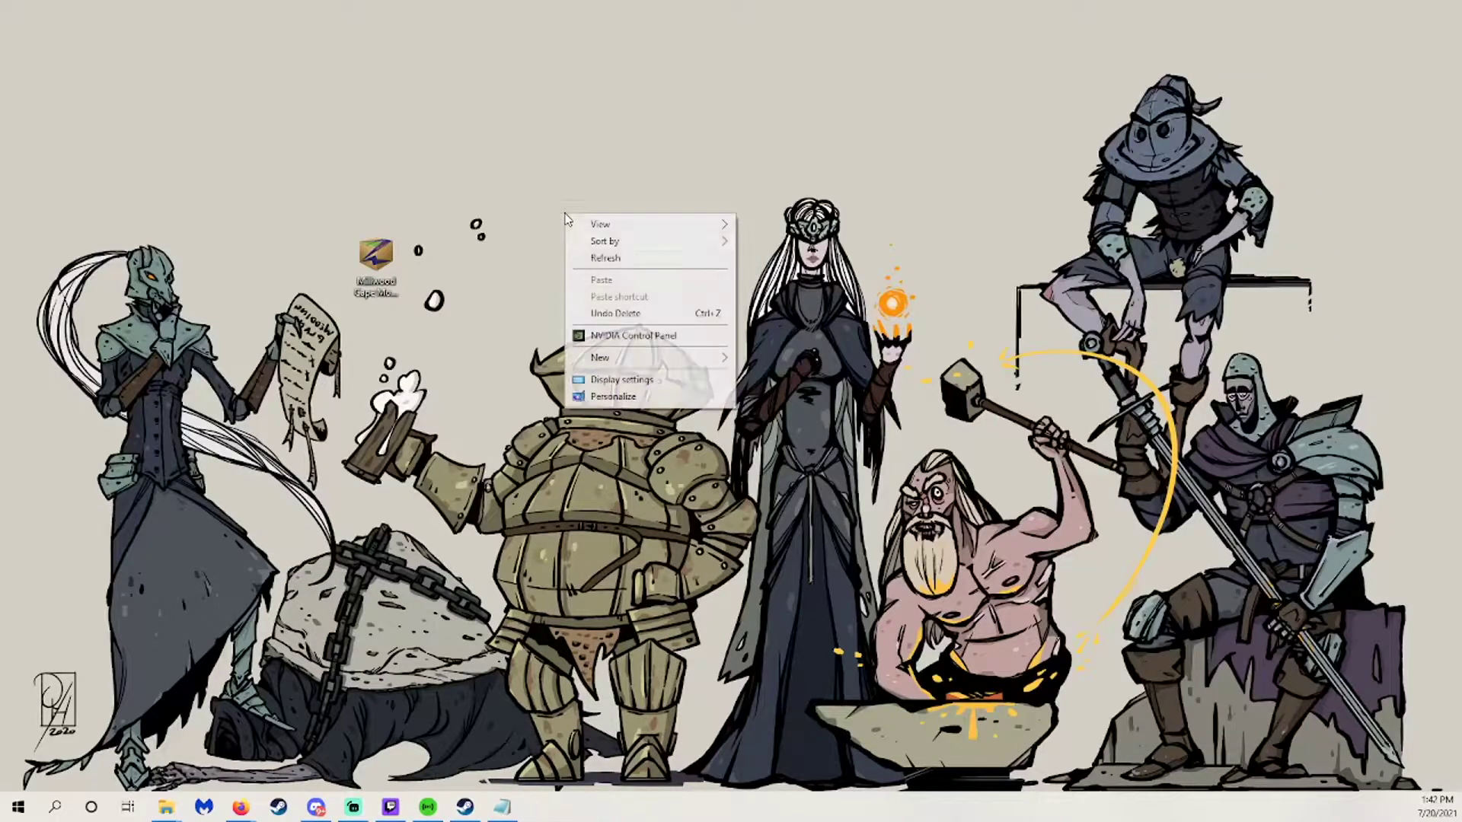
pyautogui.moveTo(594, 357)
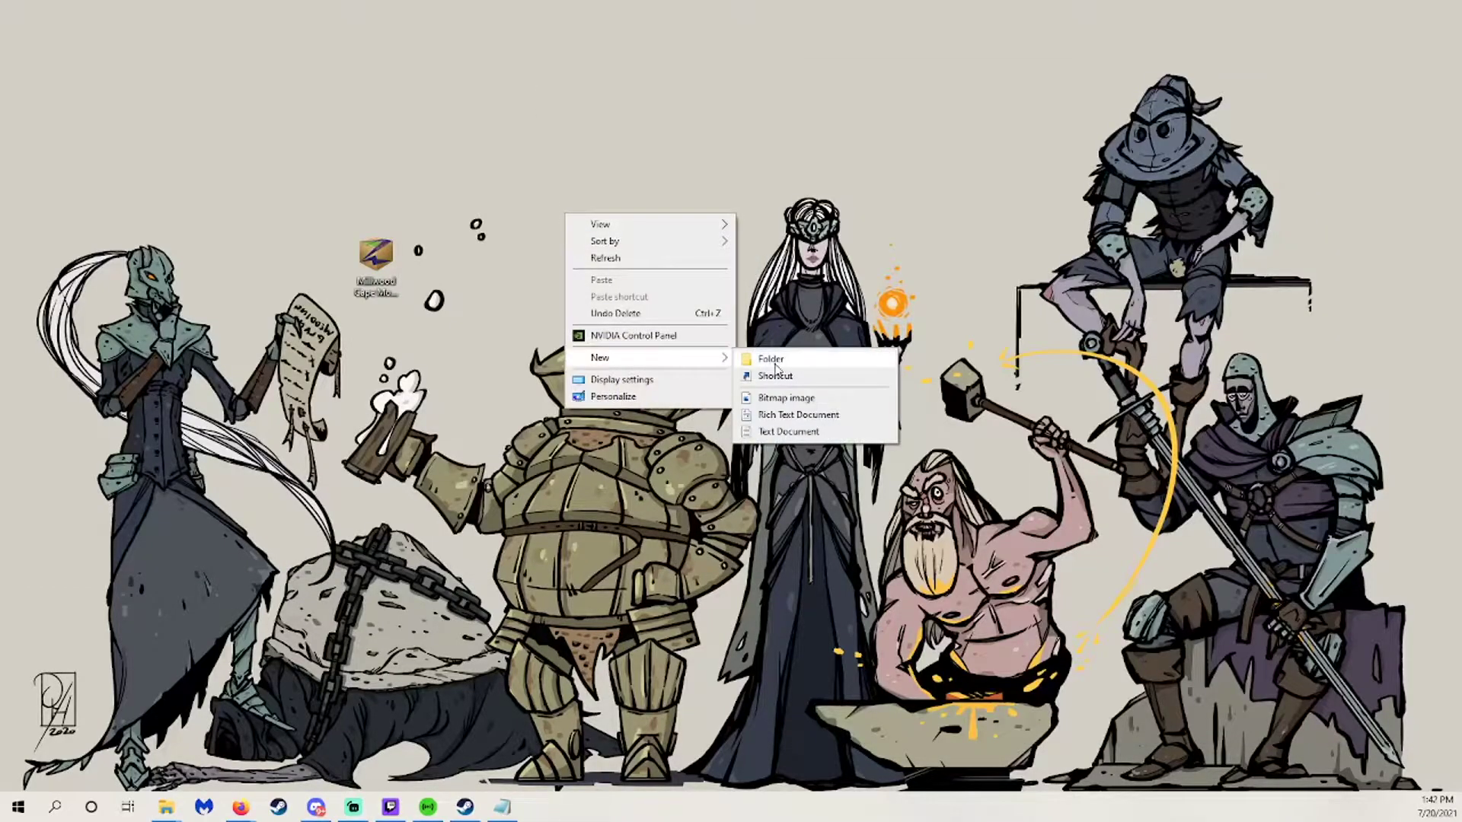
pyautogui.click(774, 361)
pyautogui.write('M')
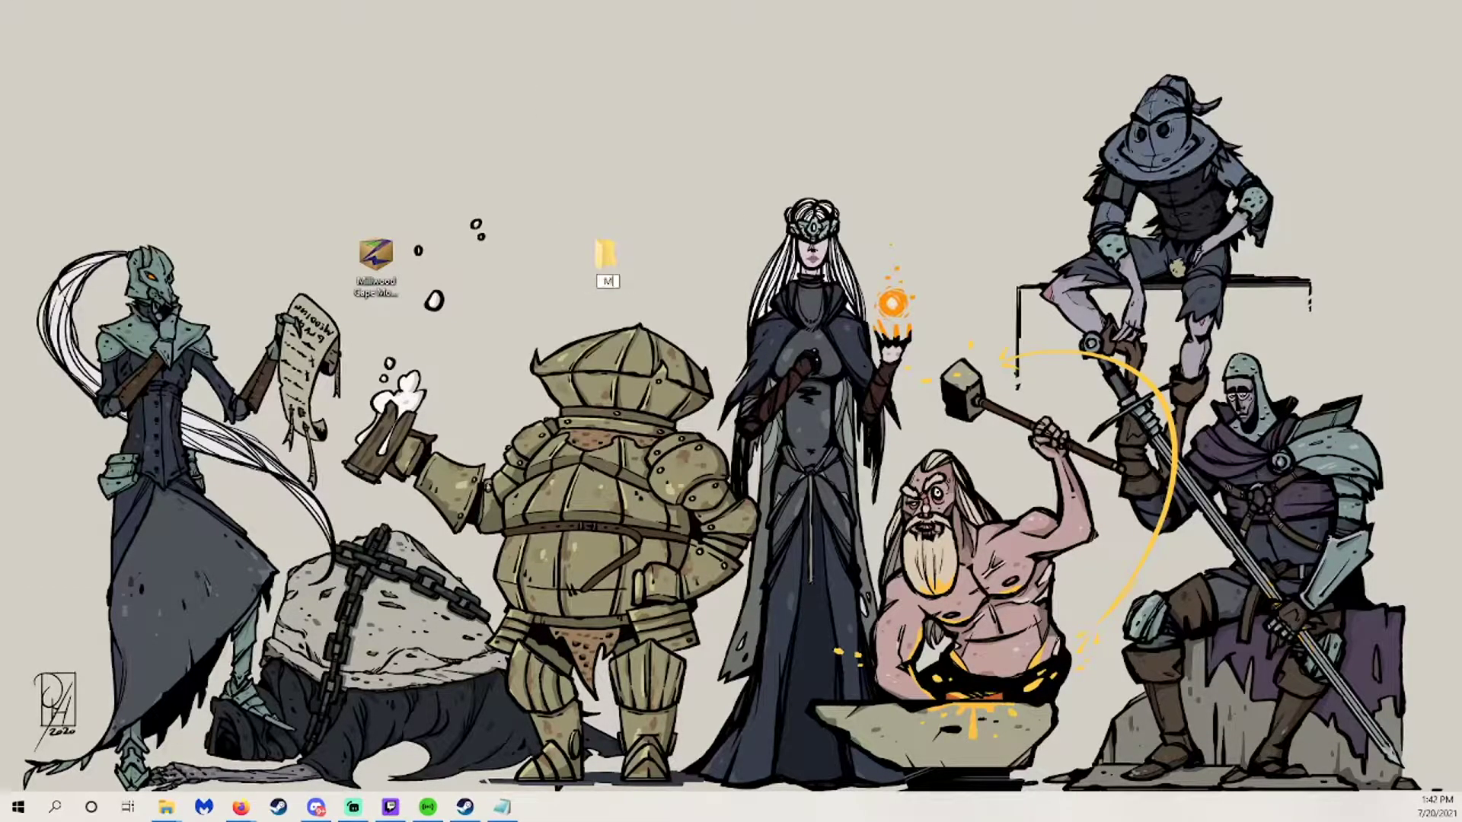
pyautogui.write('illwood Knight Armor')
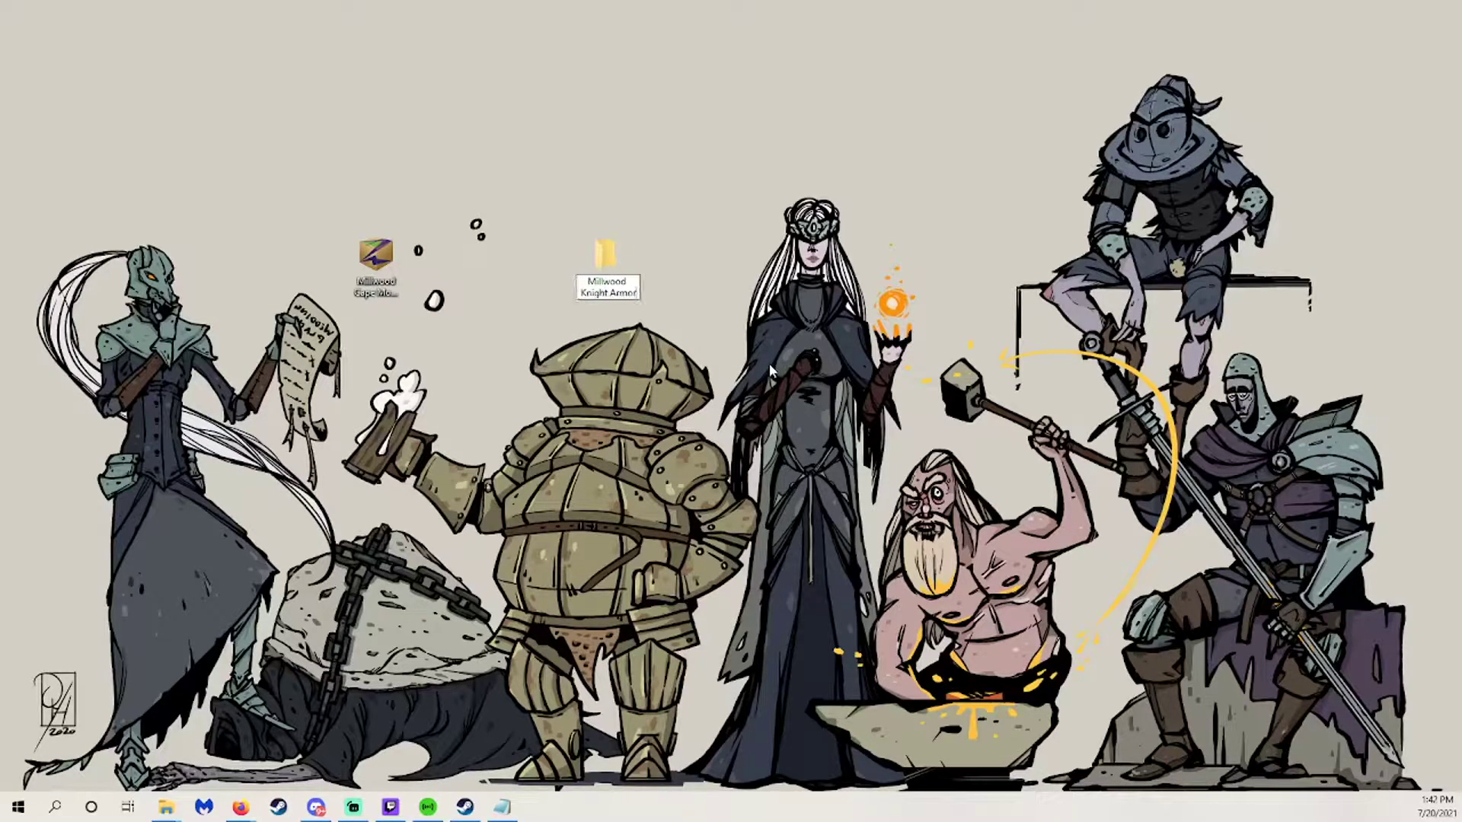
pyautogui.write(' Project')
pyautogui.press('Return')
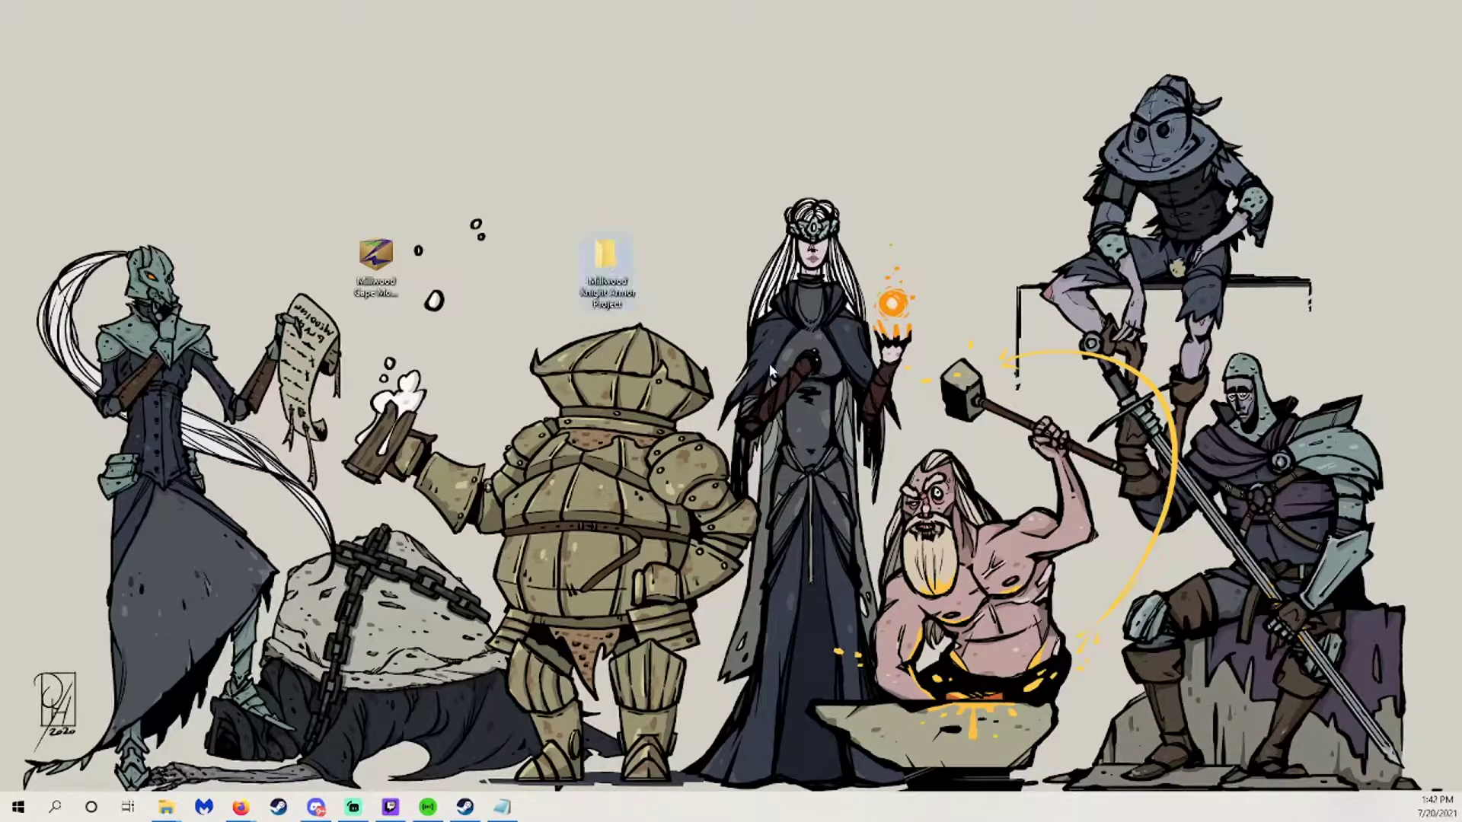
# Open the Millwood Knight Armor Project folder and create a subfolder named Pictures in it.
pyautogui.doubleClick(614, 273)
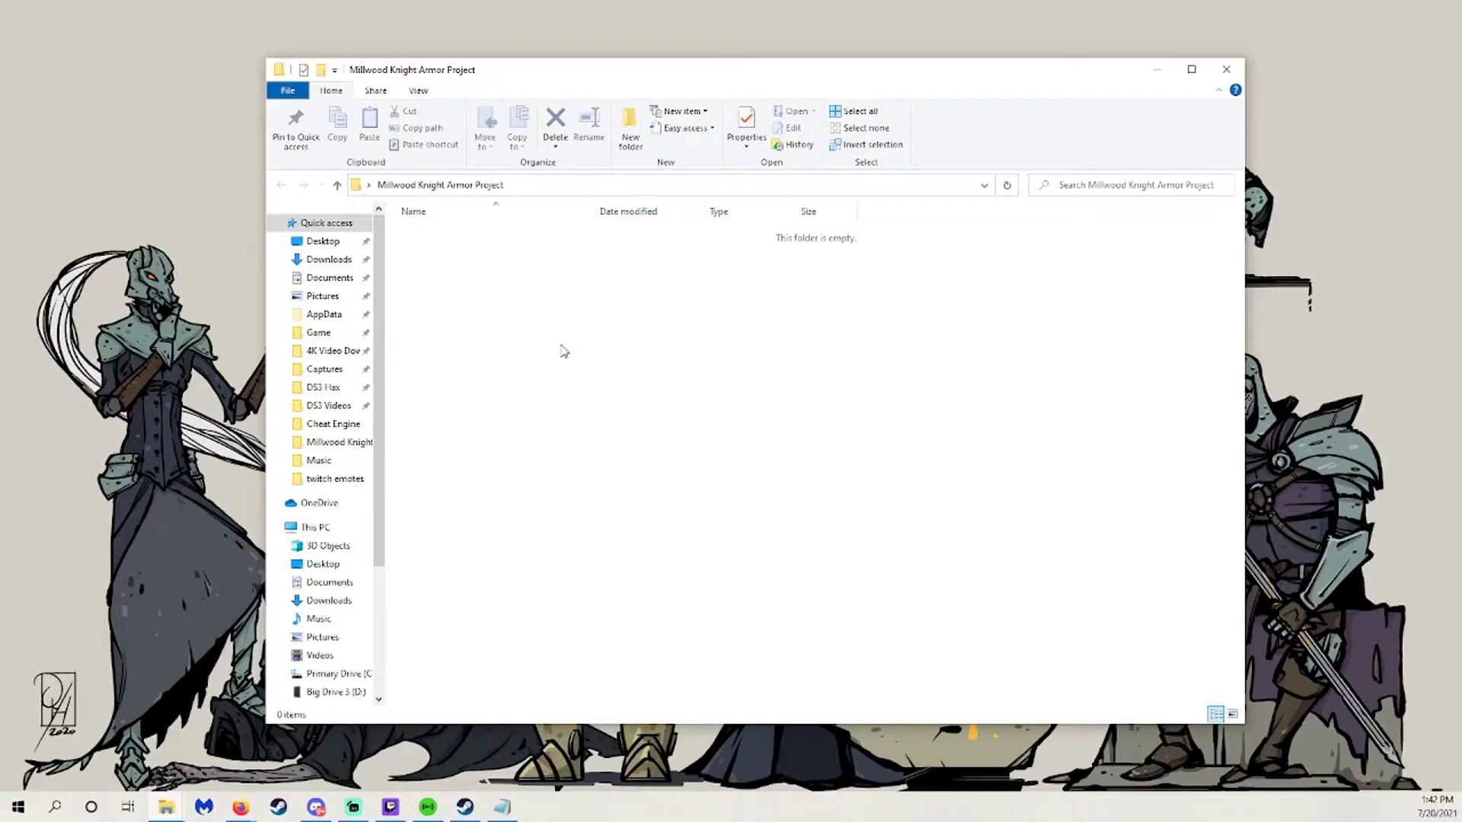
pyautogui.rightClick(564, 351)
pyautogui.moveTo(668, 539)
pyautogui.click(769, 531)
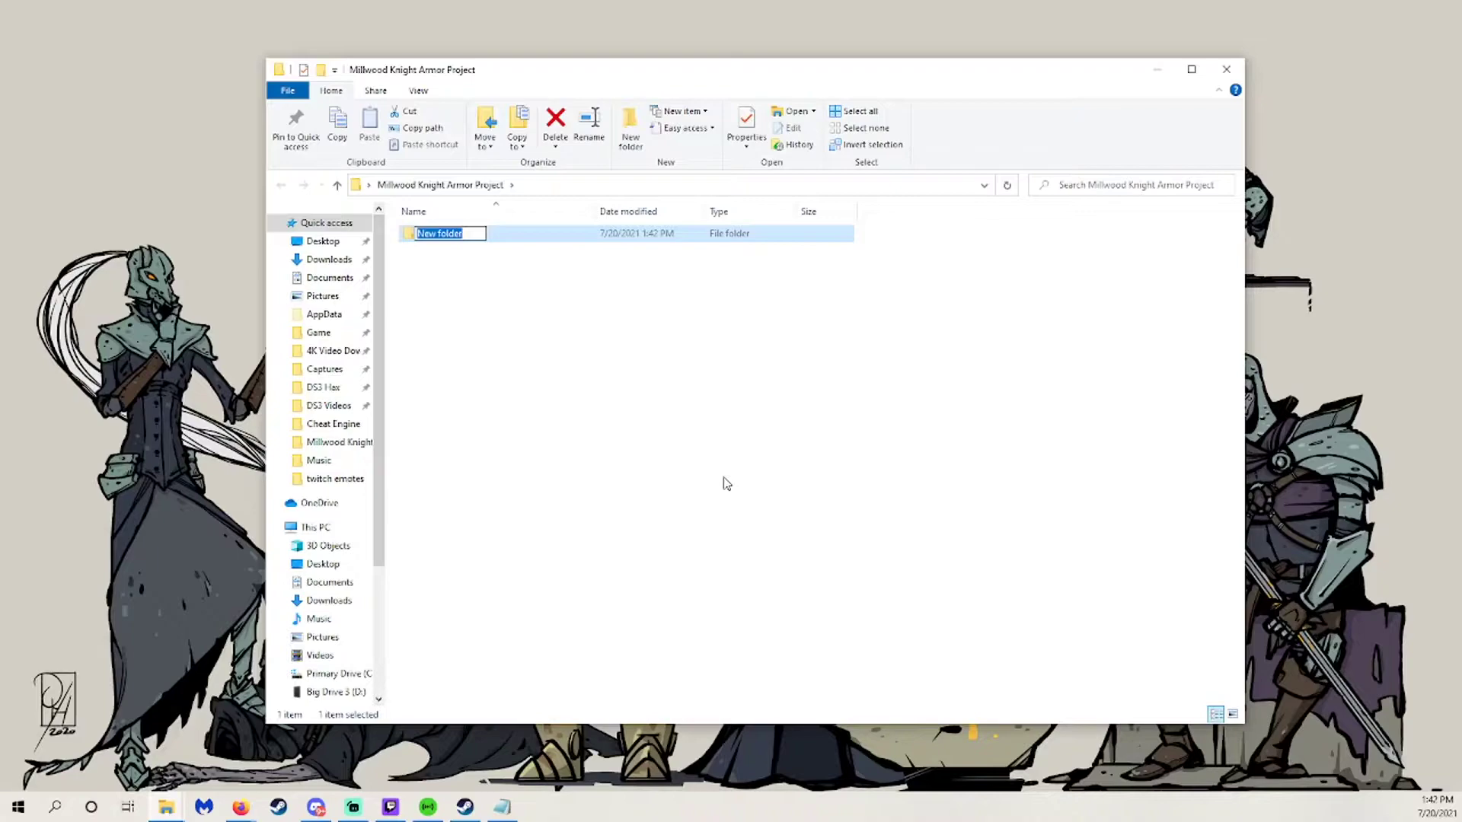
pyautogui.write('Pictures')
pyautogui.press('Return')
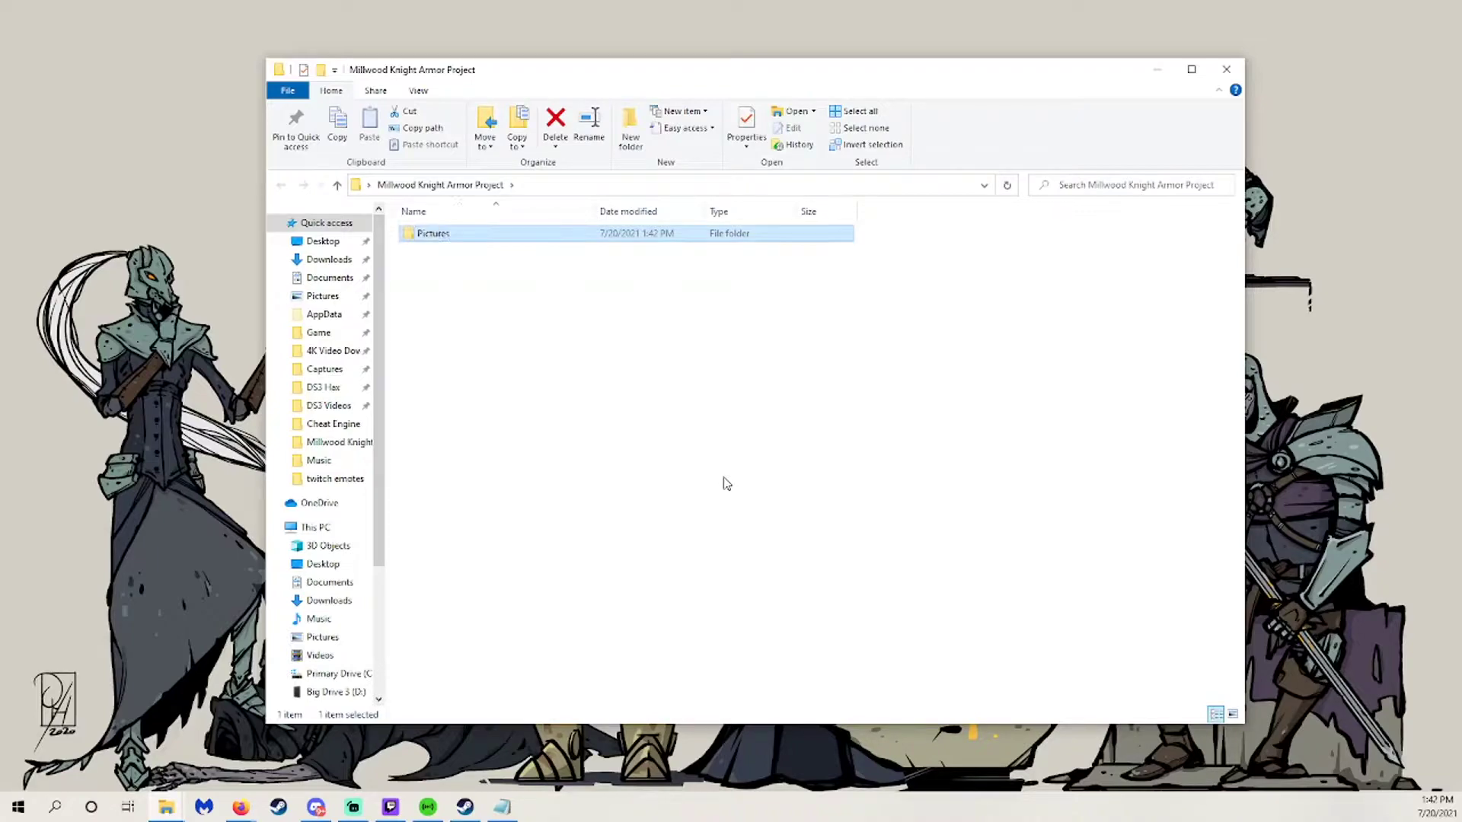
# Create a second subfolder named Backup in the project folder.
pyautogui.rightClick(692, 466)
pyautogui.moveTo(822, 649)
pyautogui.click(889, 646)
pyautogui.write('Backup')
pyautogui.press('Return')
# Create a third subfolder named Mod in the project folder.
pyautogui.rightClick(873, 618)
pyautogui.moveTo(954, 585)
pyautogui.click(1080, 578)
pyautogui.write('Mod')
pyautogui.press('Return')
# Move the Millwood Cape Mod Template archive from the desktop into the Mod folder and open that folder.
pyautogui.click(629, 377)
pyautogui.moveTo(632, 73); pyautogui.dragTo(833, 85)
pyautogui.moveTo(373, 267); pyautogui.dragTo(630, 262)
pyautogui.doubleClick(629, 261)
# Extract Millwood Cape Mod Template.7z inside the Mod folder with 7-Zip and move the archive out of the folder.
pyautogui.rightClick(686, 245)
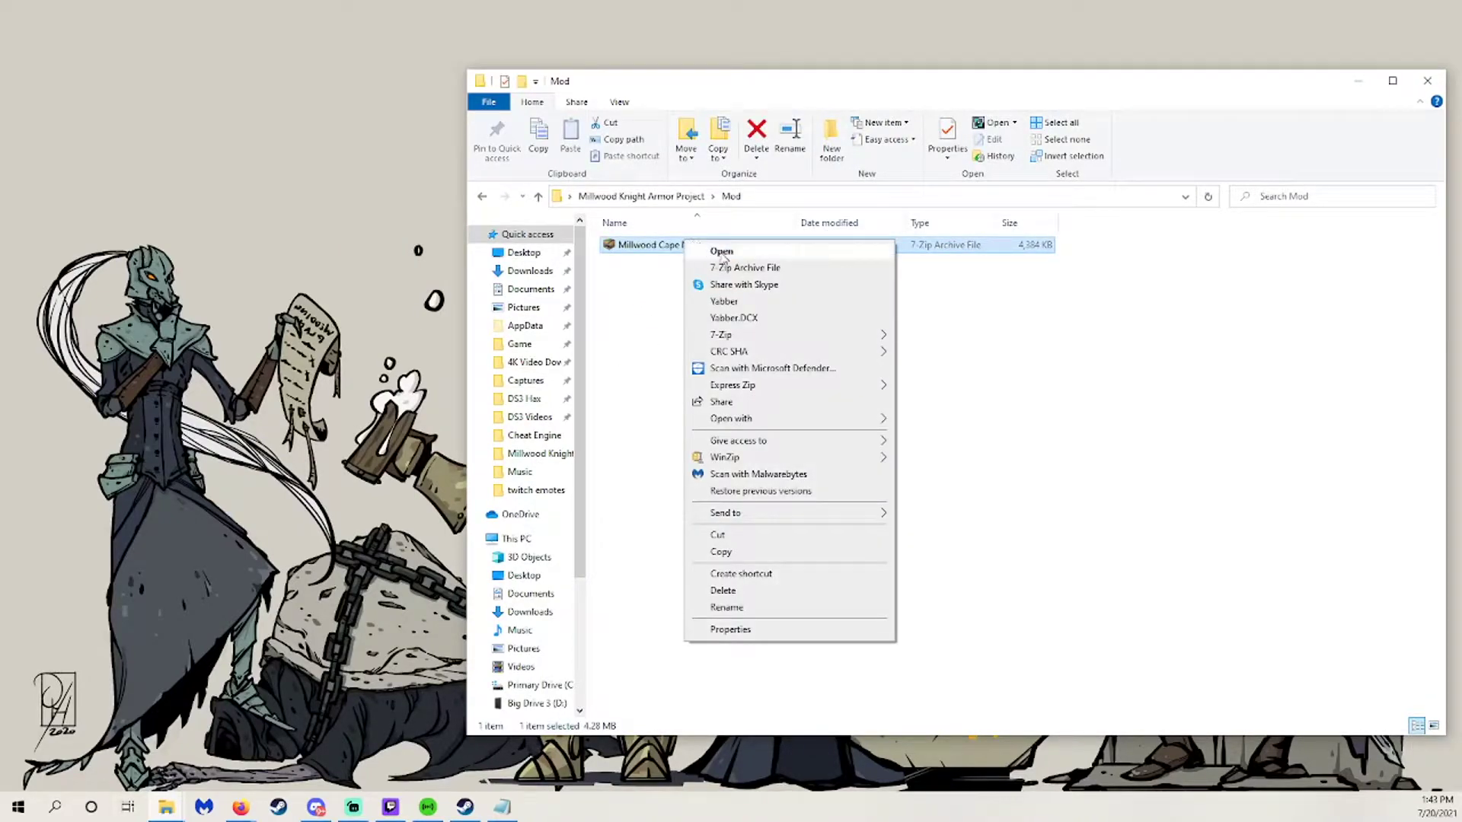
pyautogui.moveTo(839, 336)
pyautogui.click(950, 388)
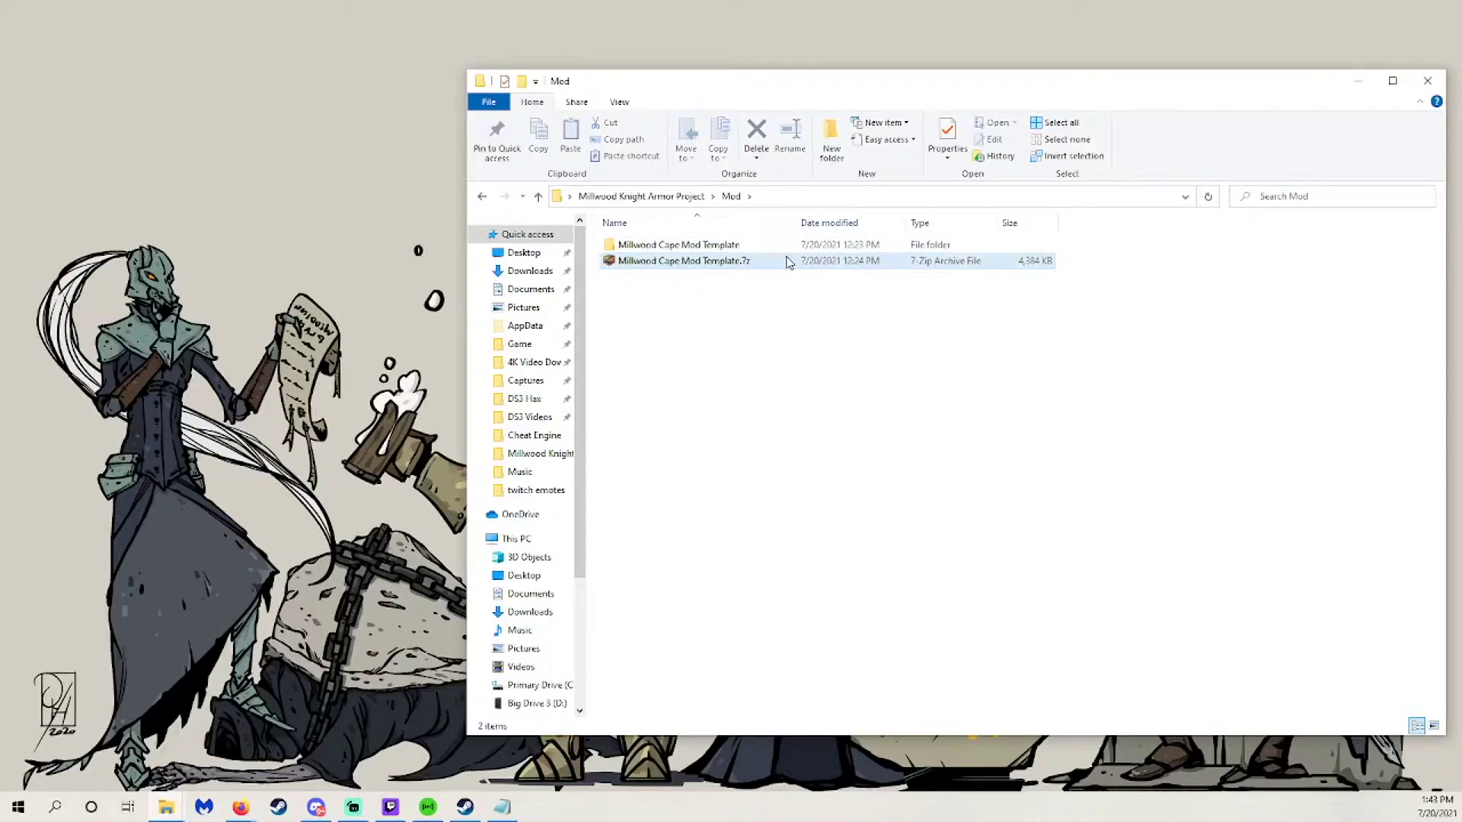
pyautogui.hotkey('ctrl', 'x')
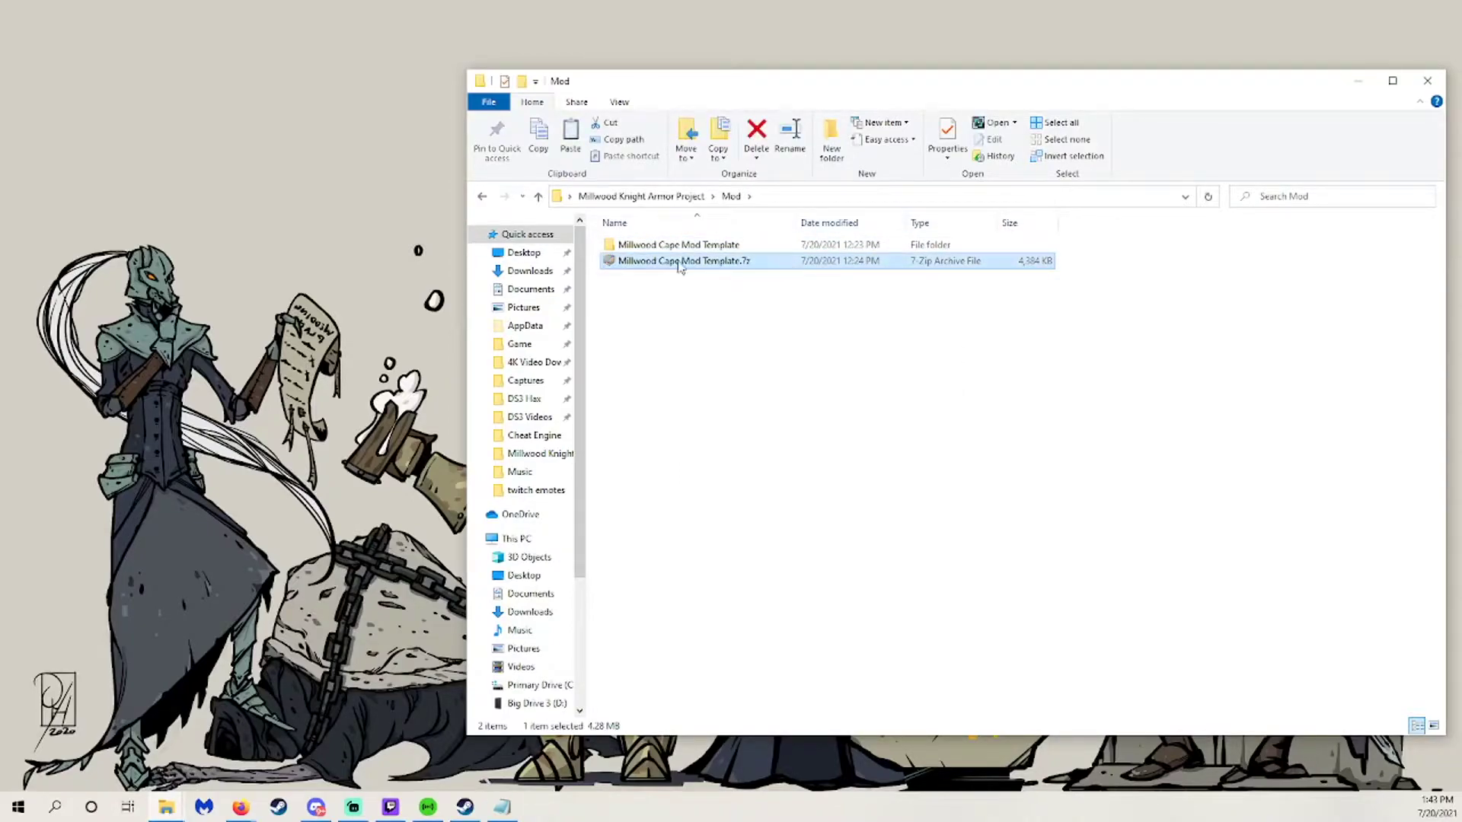
pyautogui.hotkey('ctrl', 'v')
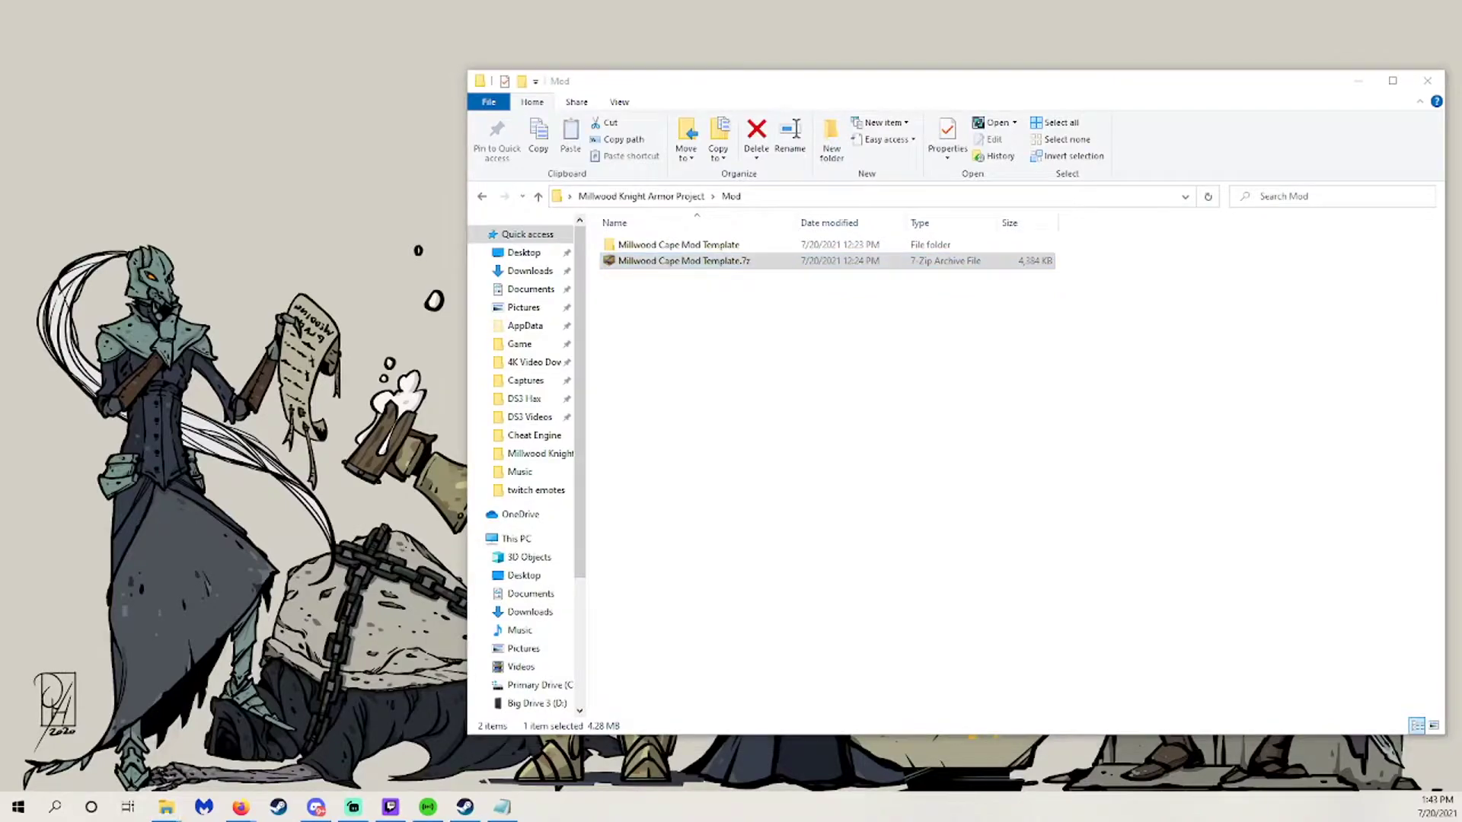
# Browse the extracted Millwood Cape Mod Template down to the BD_M_6050-tpf folder to view its texture files.
pyautogui.doubleClick(645, 245)
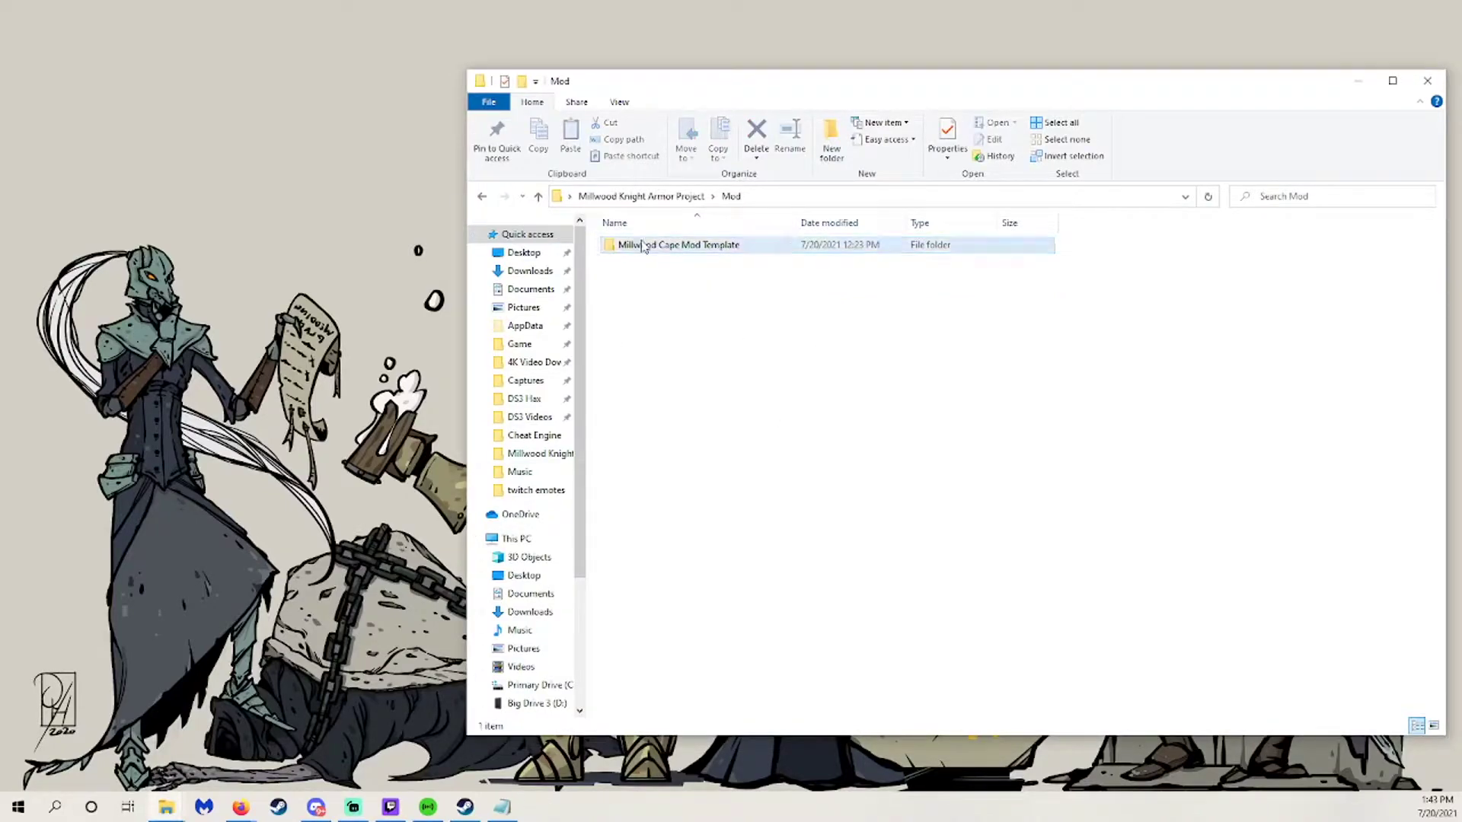
pyautogui.doubleClick(646, 245)
pyautogui.doubleClick(645, 245)
pyautogui.doubleClick(646, 246)
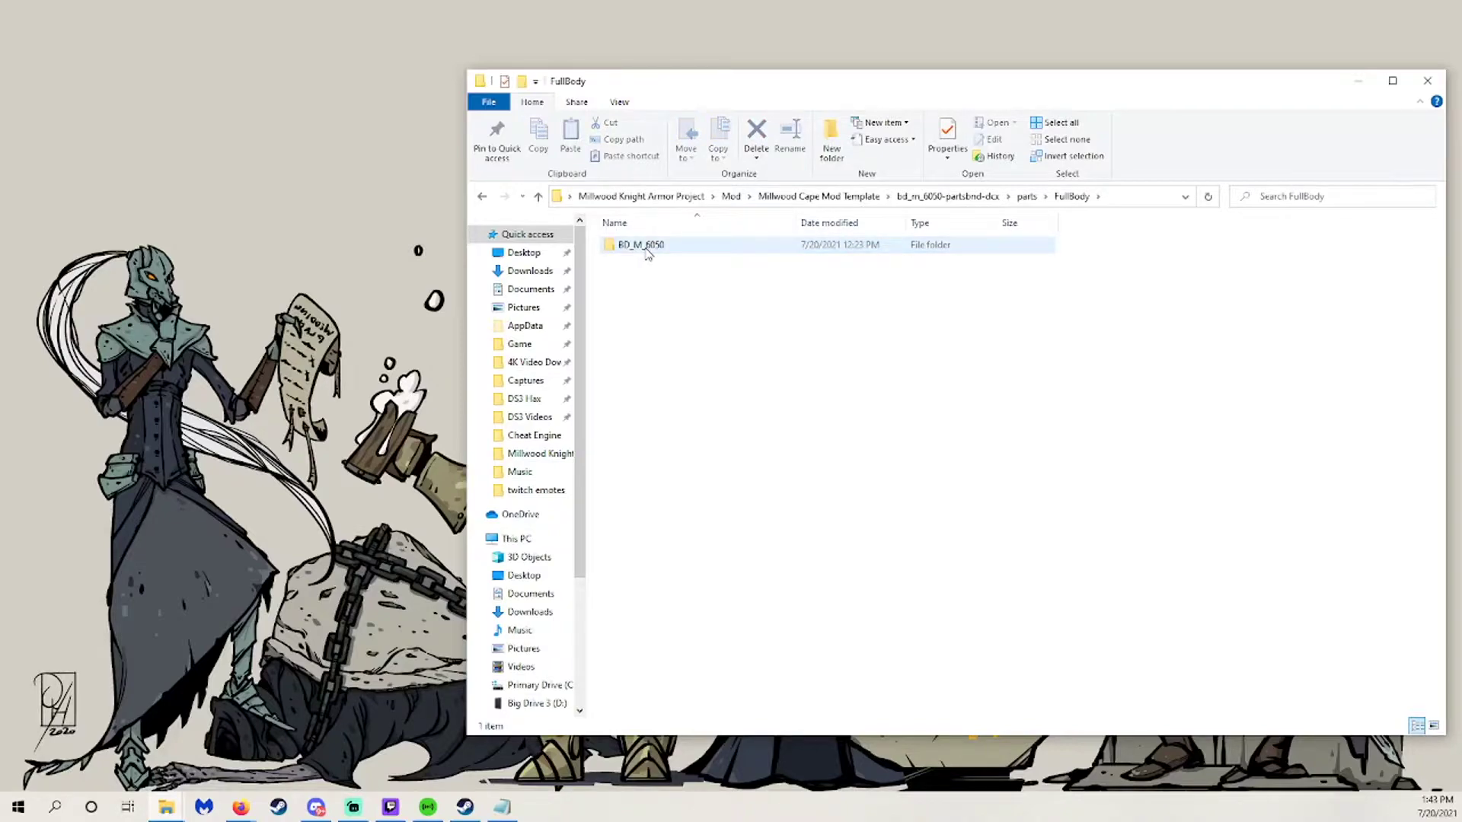
pyautogui.doubleClick(646, 245)
pyautogui.doubleClick(647, 247)
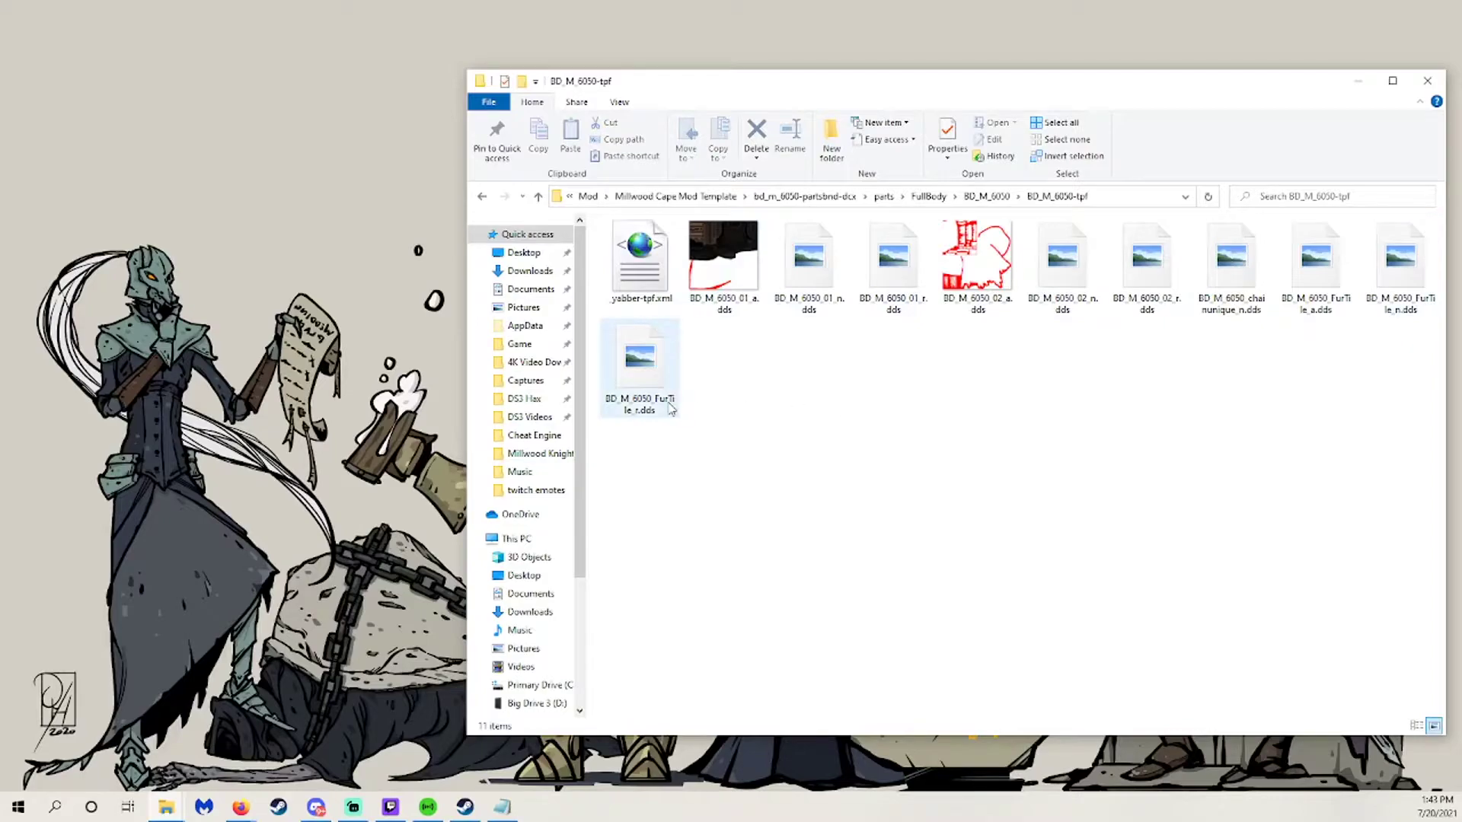
# Place the Millwood Knight Armor Project folder beside the DARK SOULS III Game folder and open the game's parts folder.
pyautogui.click(674, 197)
pyautogui.click(676, 198)
pyautogui.click(660, 339)
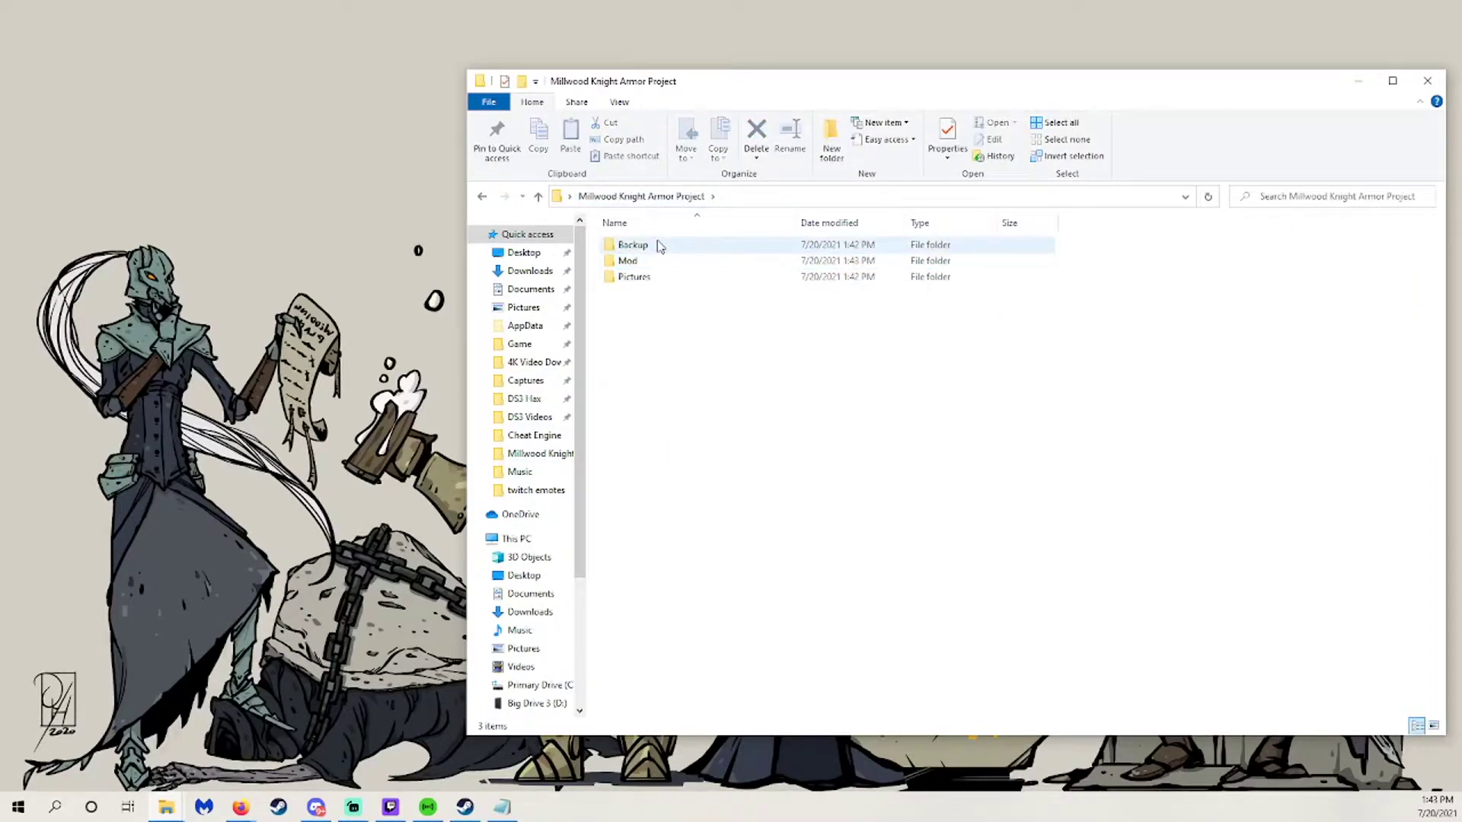
pyautogui.moveTo(792, 82); pyautogui.dragTo(1458, 186)
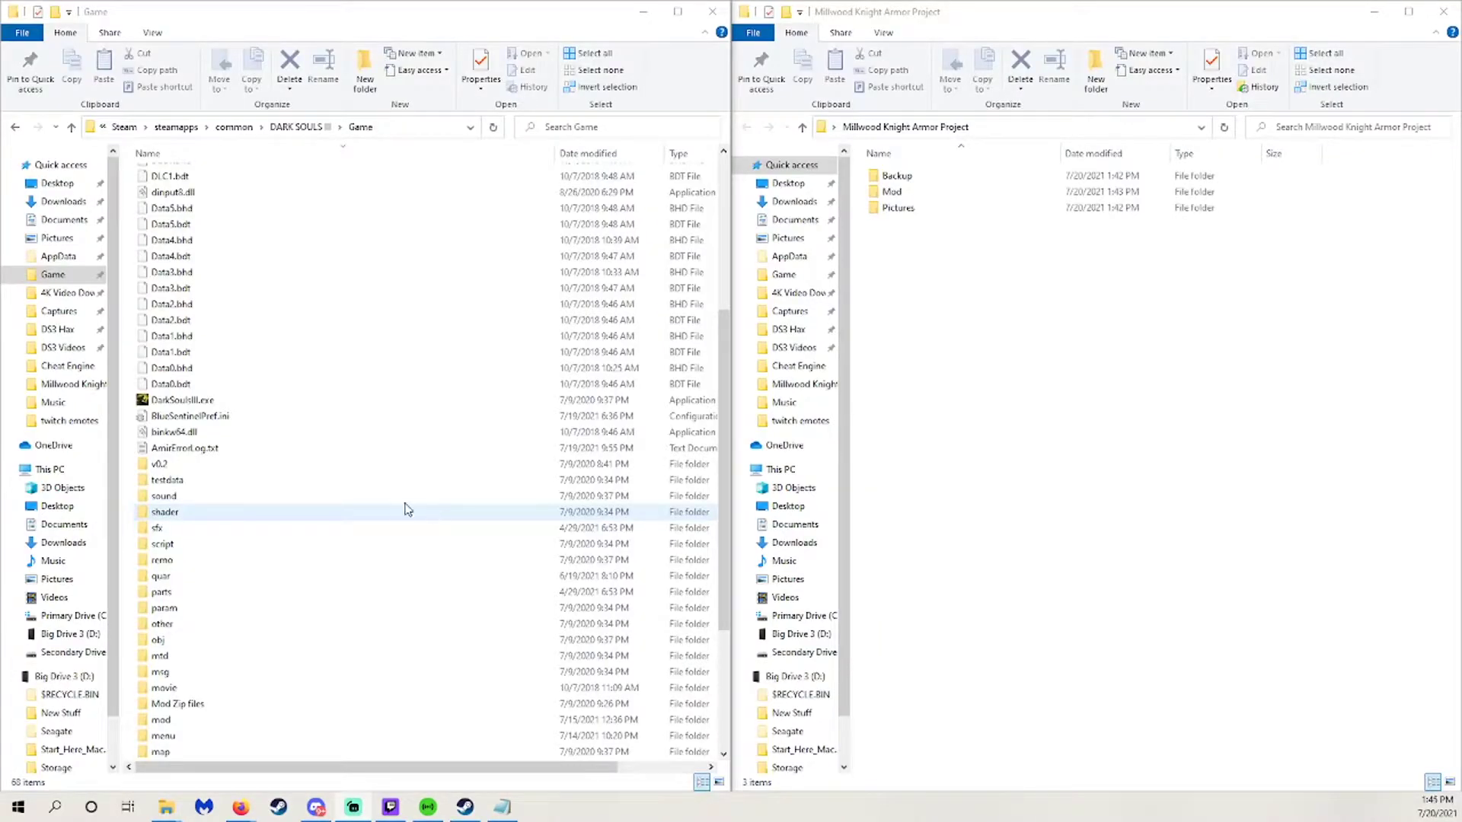
pyautogui.scroll(-4, 353, 498)
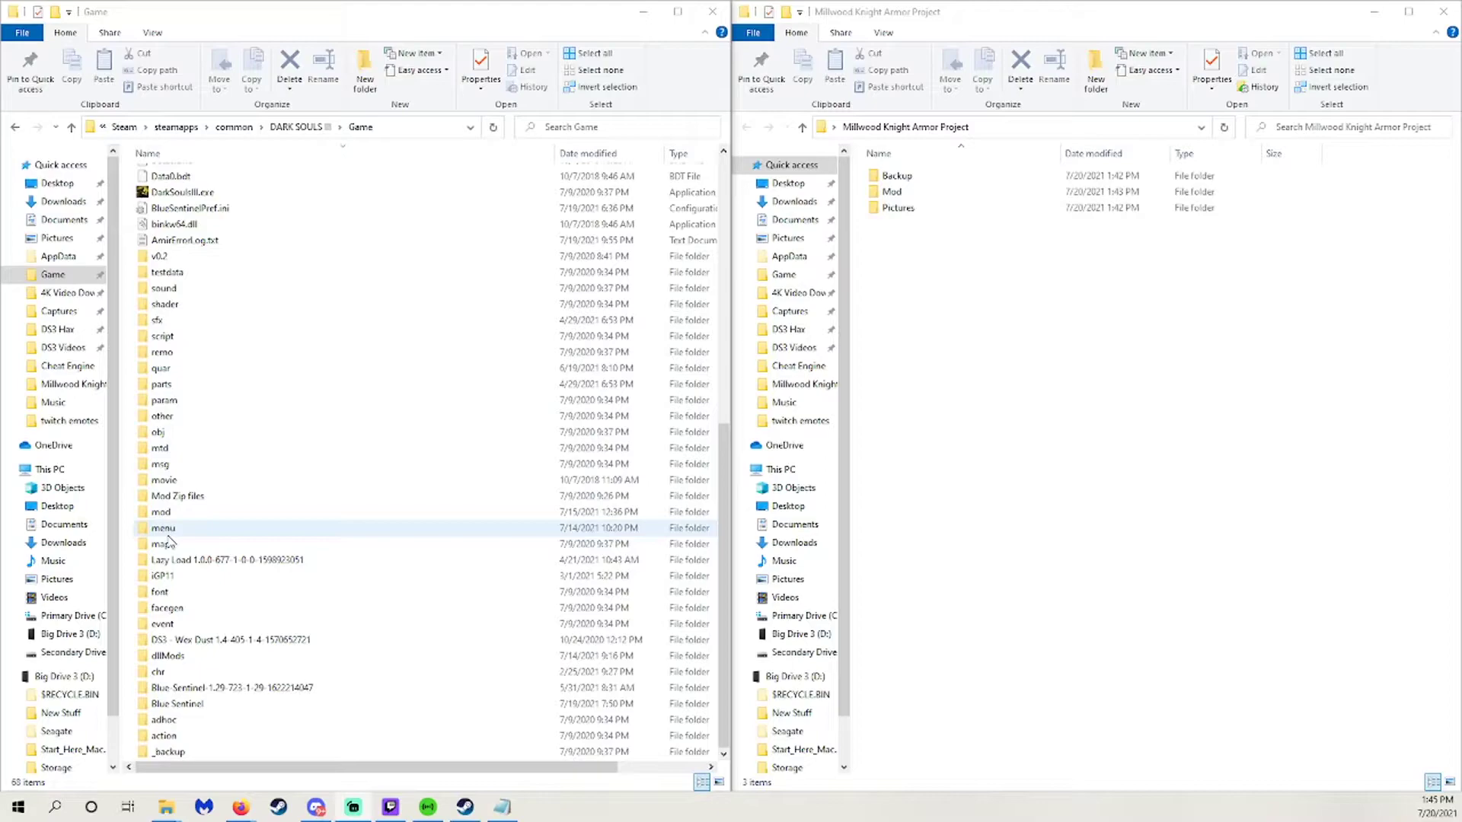
pyautogui.doubleClick(162, 384)
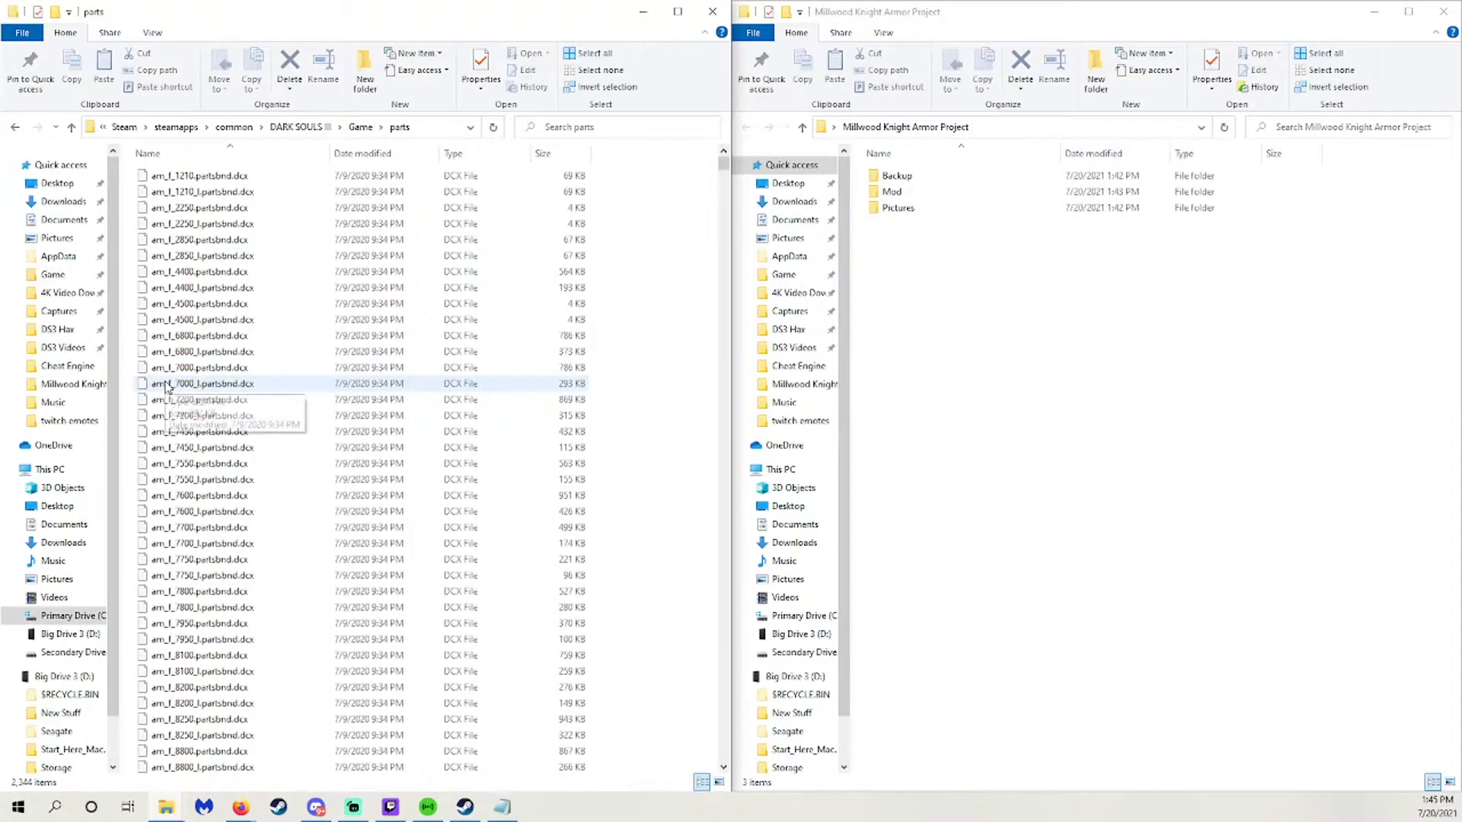
# Look inside the project's Backup folder and return to the Millwood Knight Armor Project folder.
pyautogui.click(925, 332)
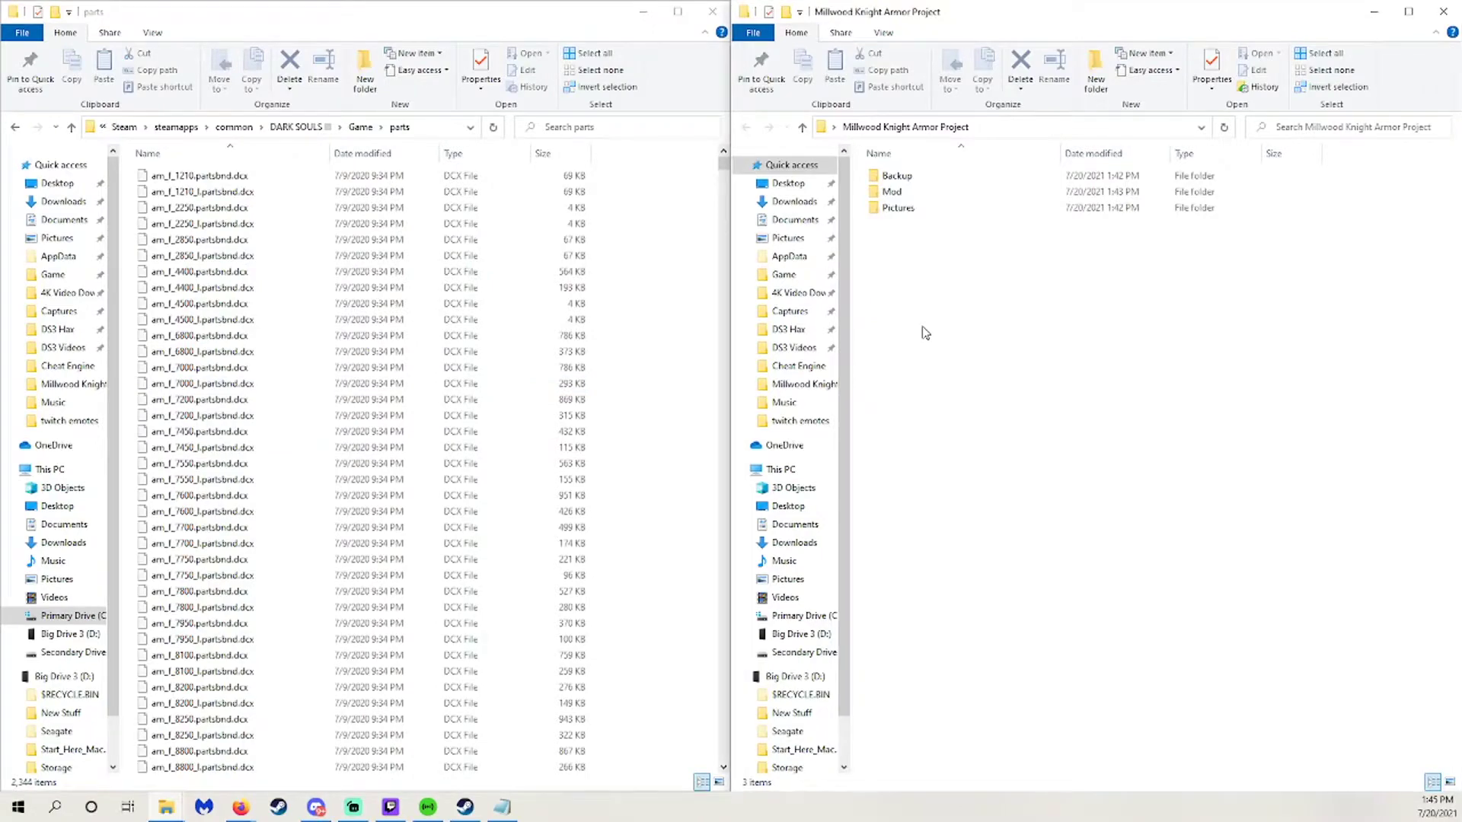
pyautogui.doubleClick(897, 176)
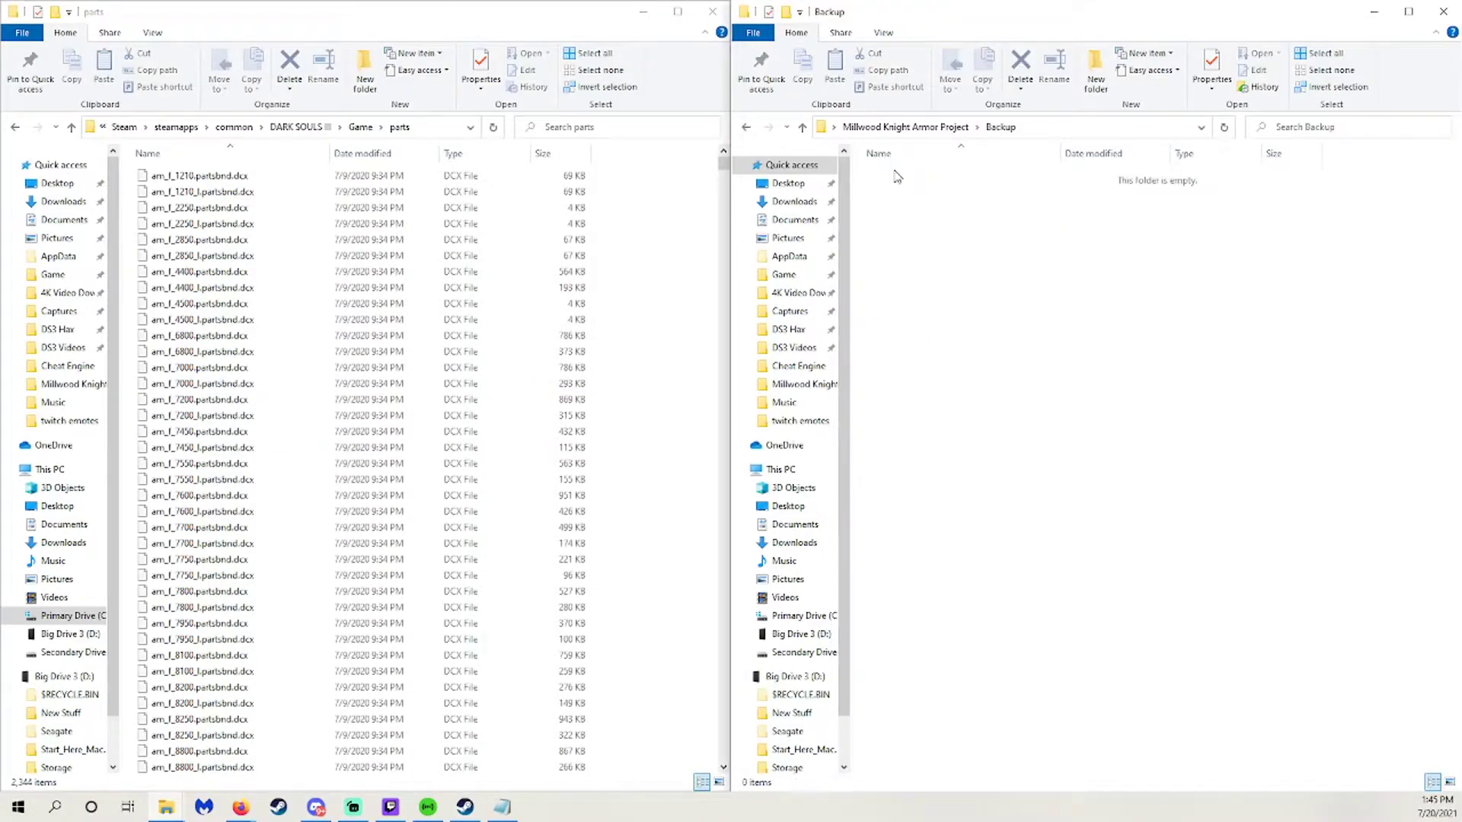
pyautogui.click(927, 127)
# Copy bd_m_6050-partsbnd from the name of the folder inside Mod's Millwood Cape Mod Template, leaving the name as it is.
pyautogui.click(899, 193)
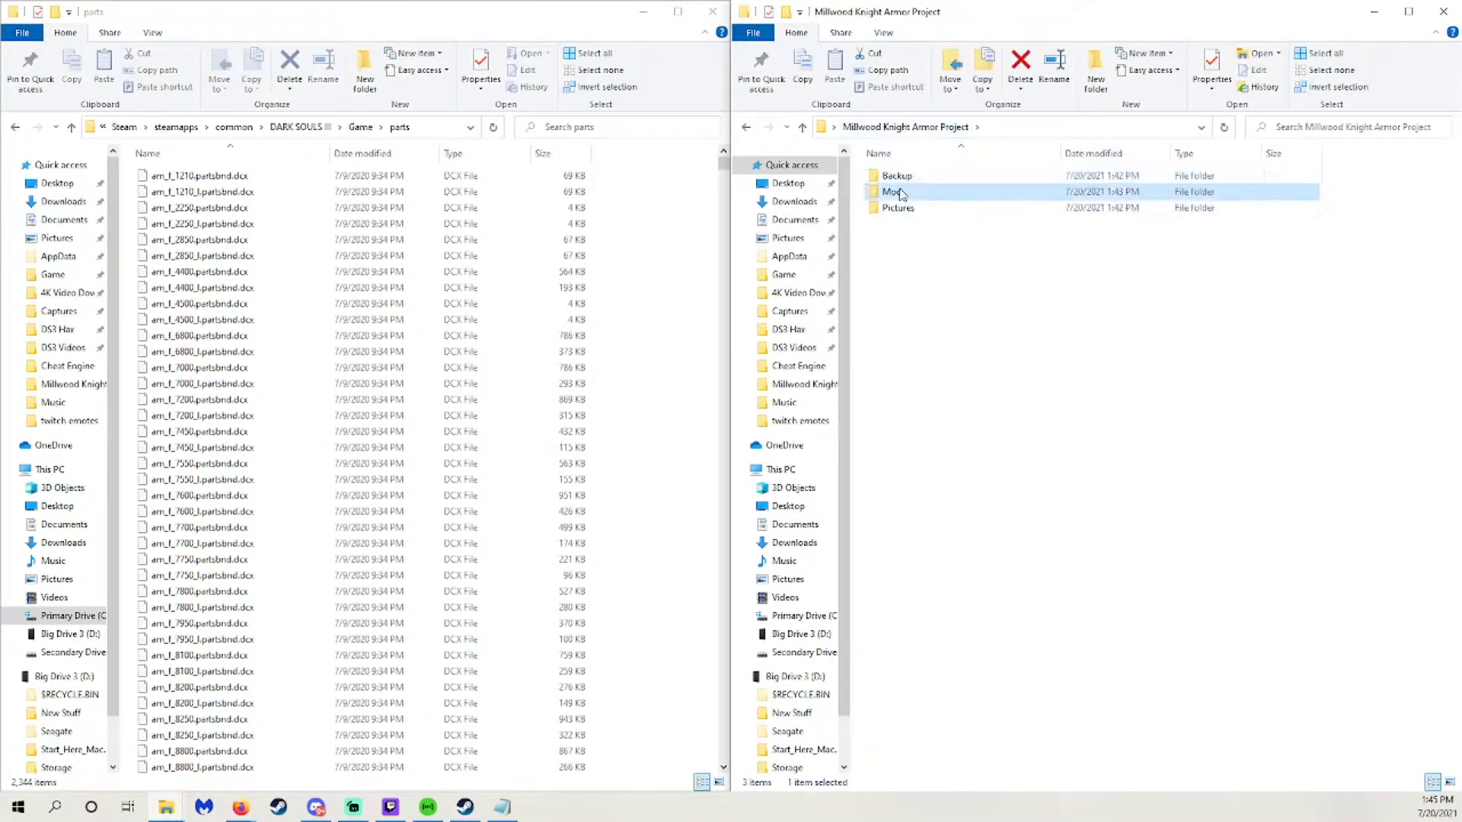
pyautogui.doubleClick(899, 193)
pyautogui.doubleClick(914, 177)
pyautogui.click(920, 180)
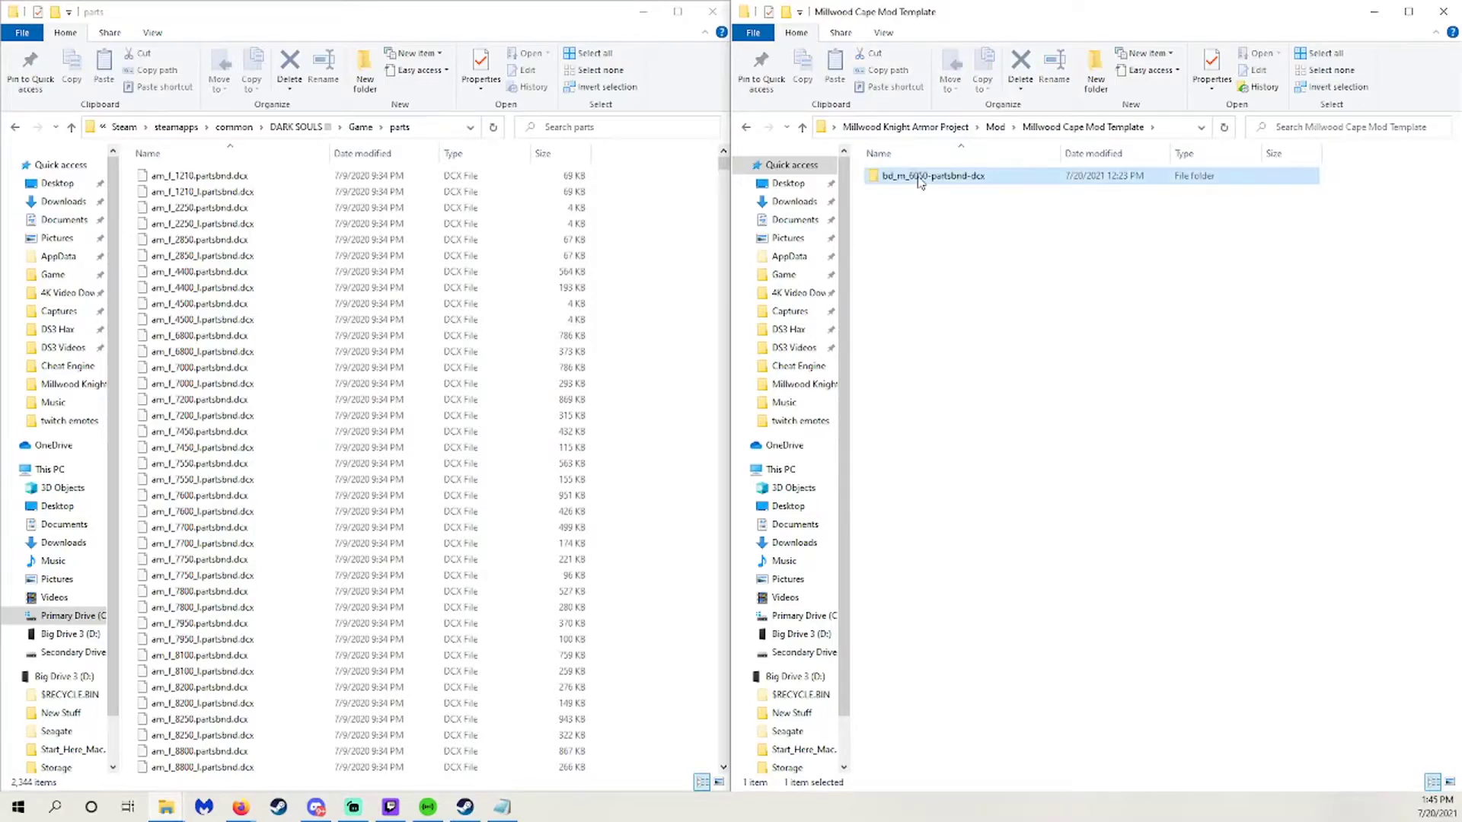
pyautogui.rightClick(920, 180)
pyautogui.click(976, 548)
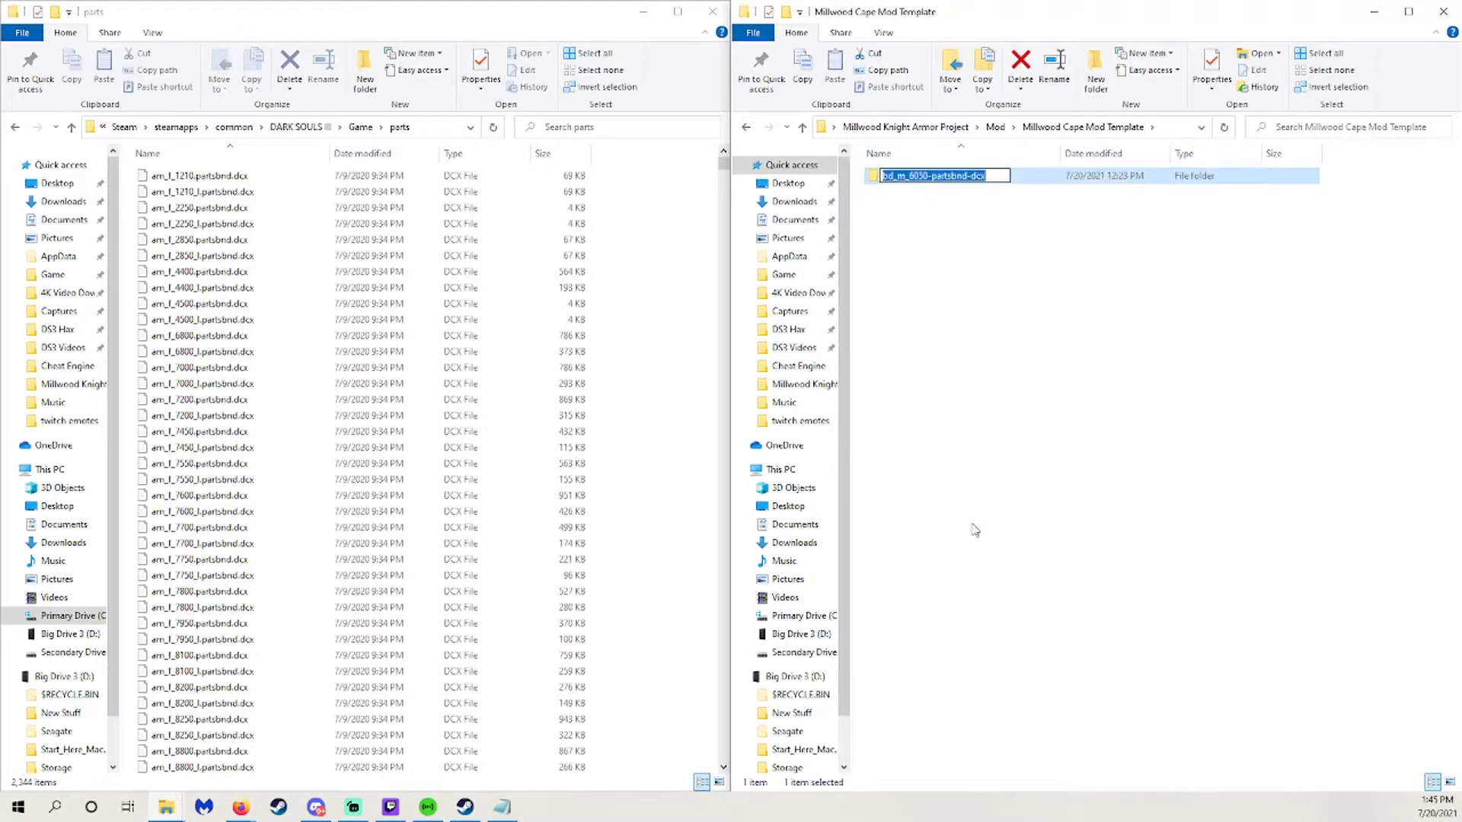
pyautogui.moveTo(966, 180); pyautogui.dragTo(884, 166)
pyautogui.press('Return')
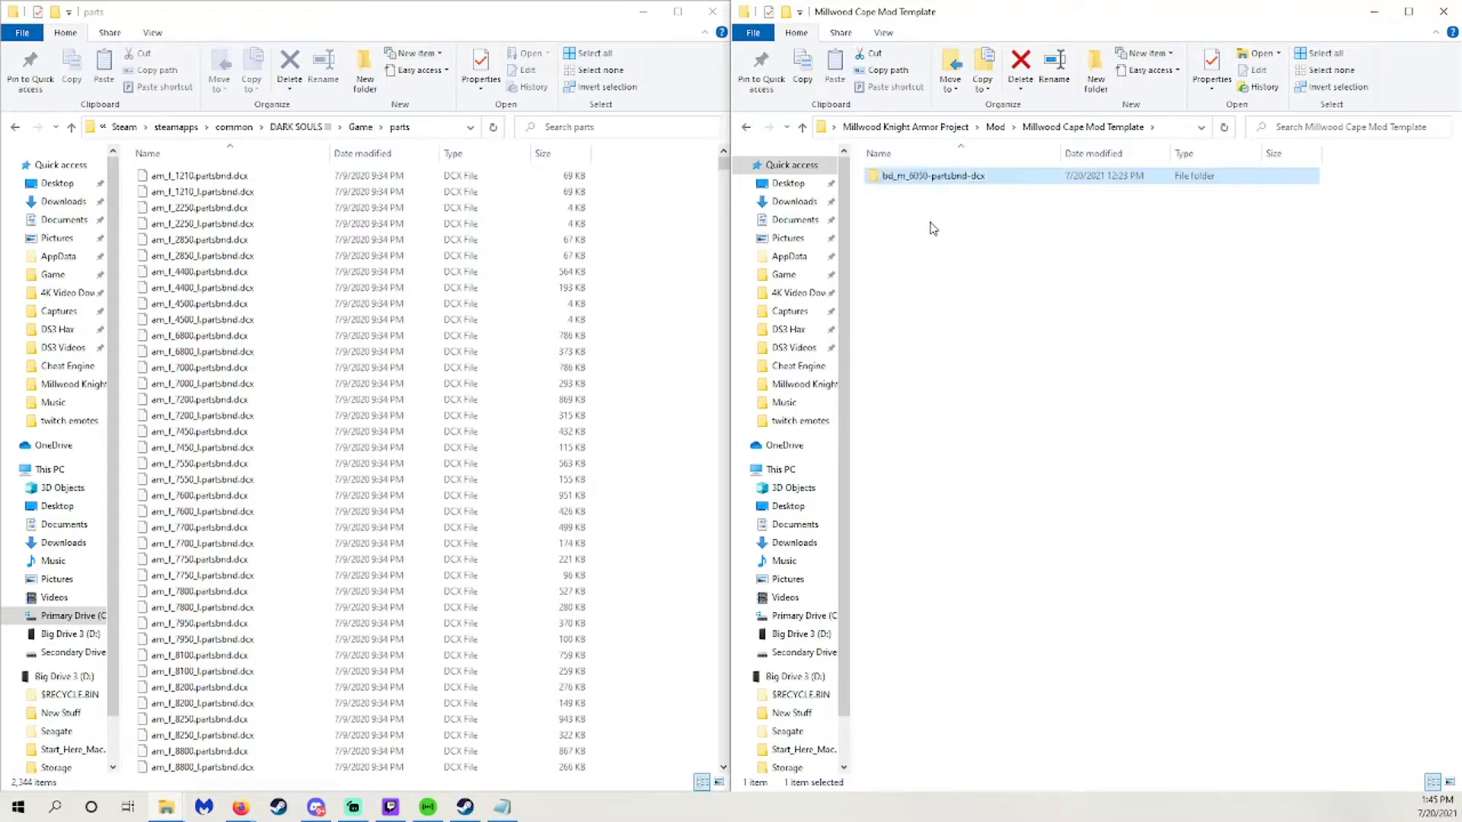
# Search the game's parts folder for bd_m_6050-partsbnd.
pyautogui.click(640, 125)
pyautogui.click(633, 128)
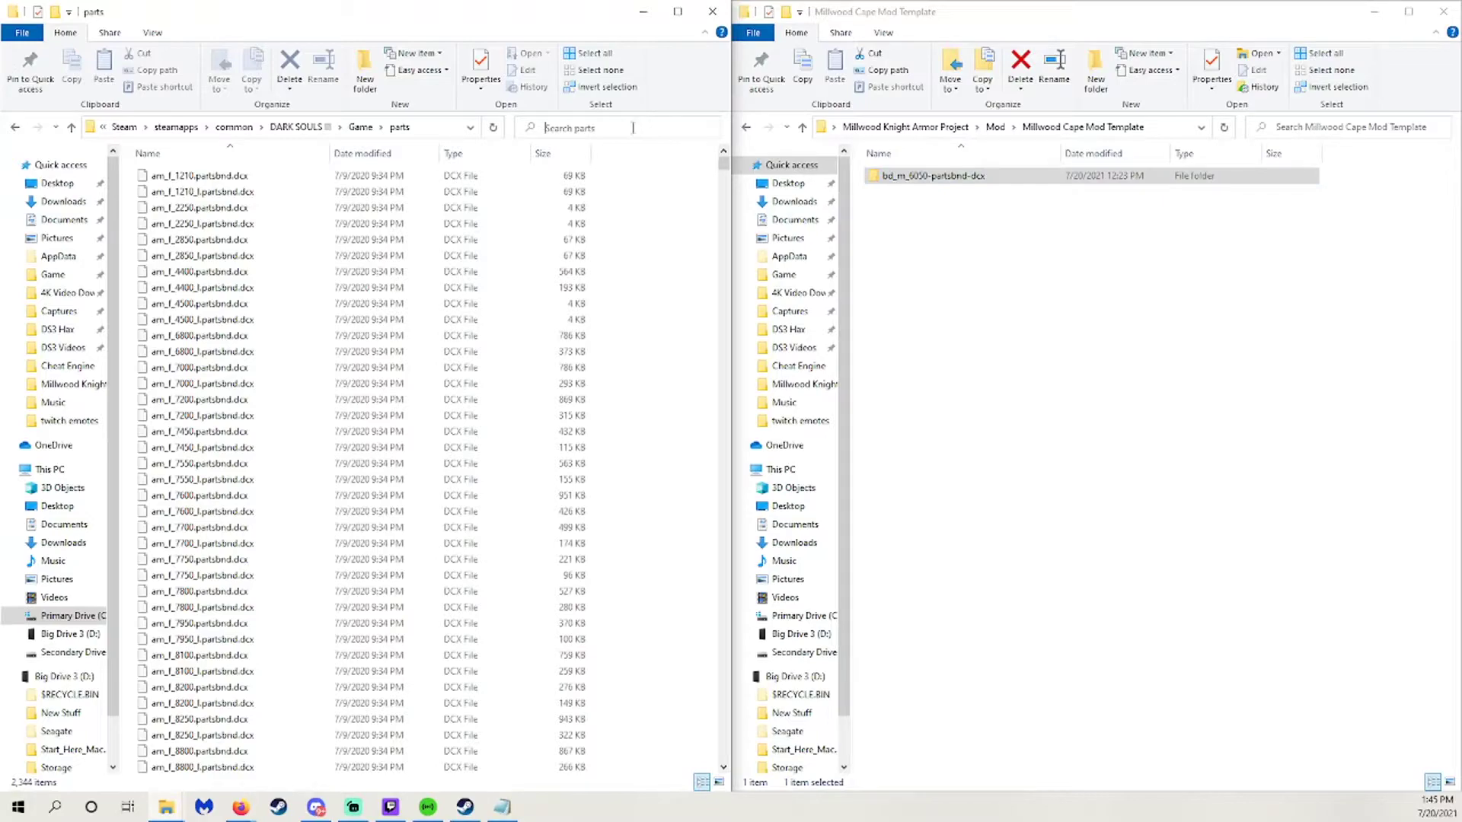
pyautogui.hotkey('ctrl', 'v')
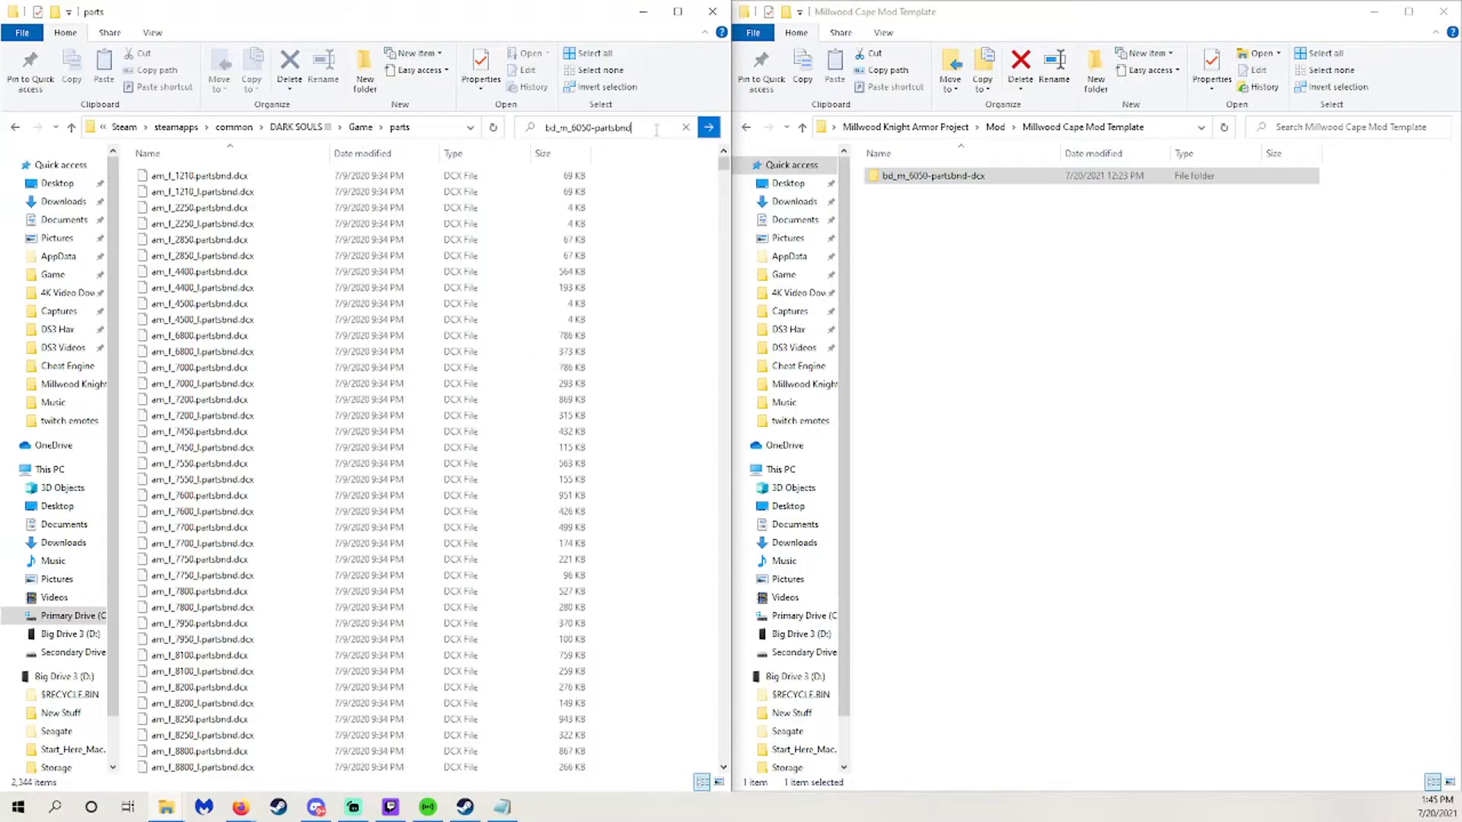
pyautogui.press('Return')
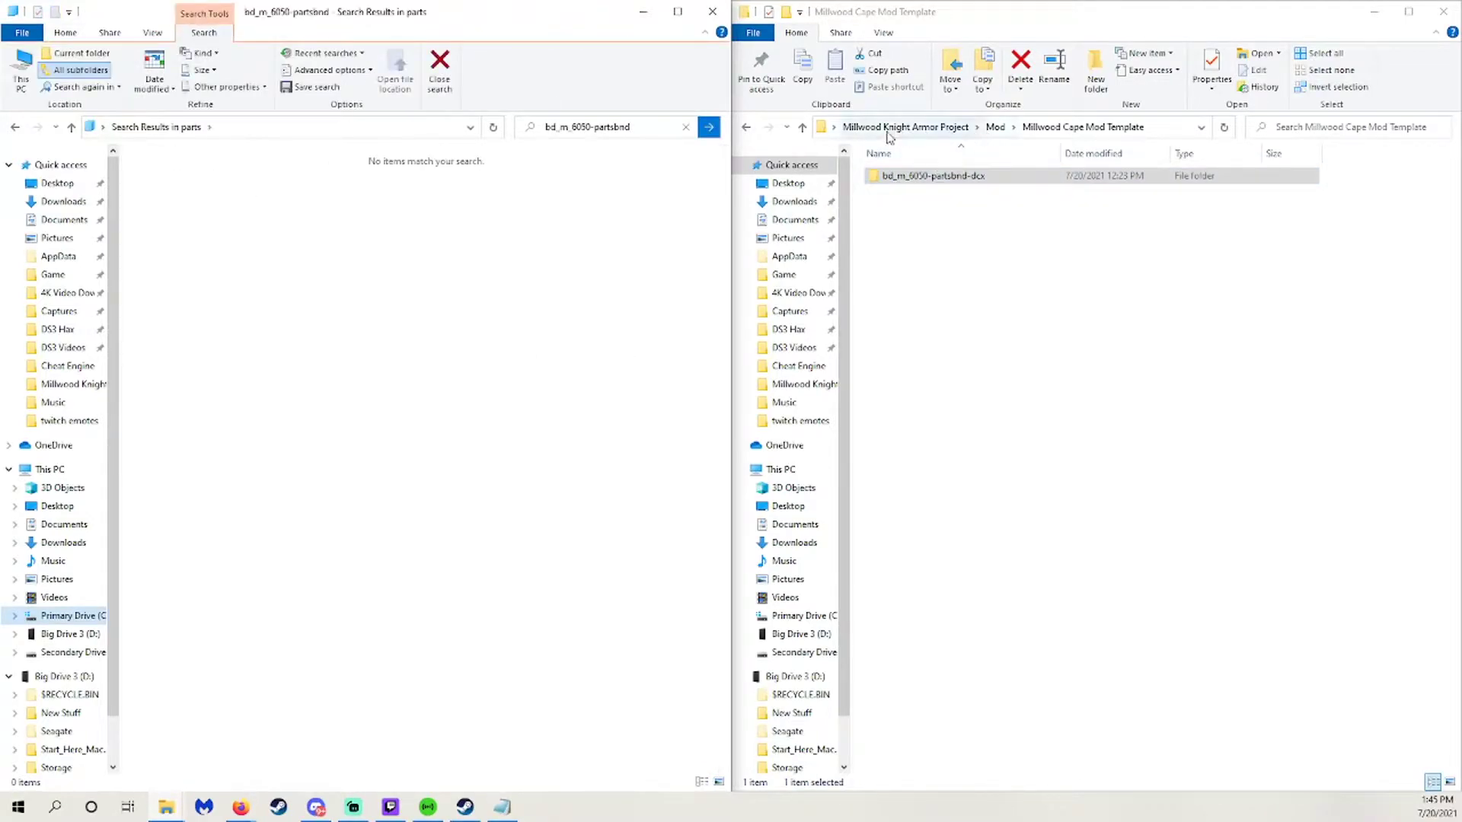
# Return the project window to Millwood Knight Armor Project and shorten the parts folder search to bd_m_6050.
pyautogui.click(884, 128)
pyautogui.click(647, 130)
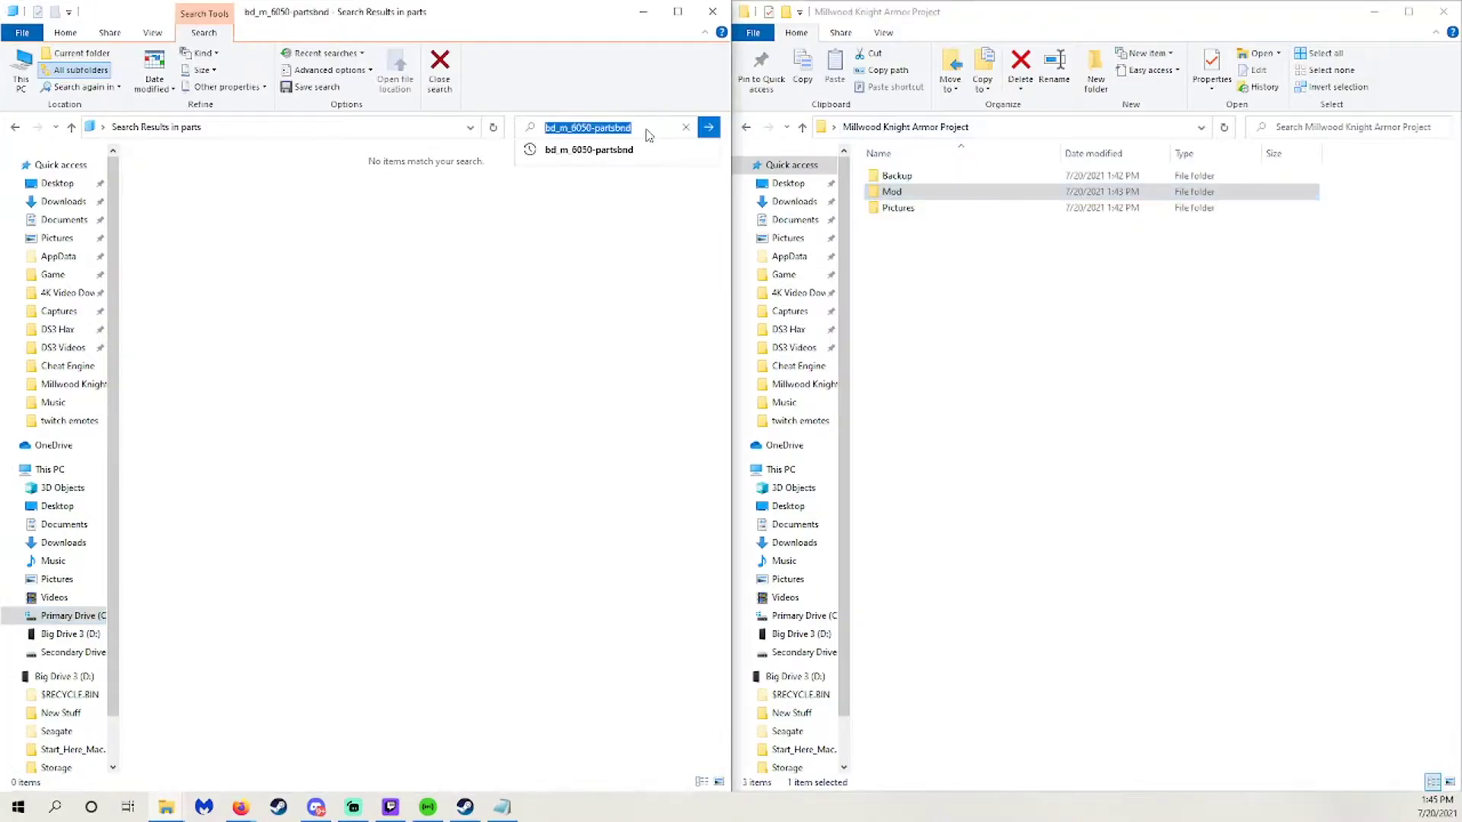
pyautogui.click(642, 129)
pyautogui.press('BackSpace')
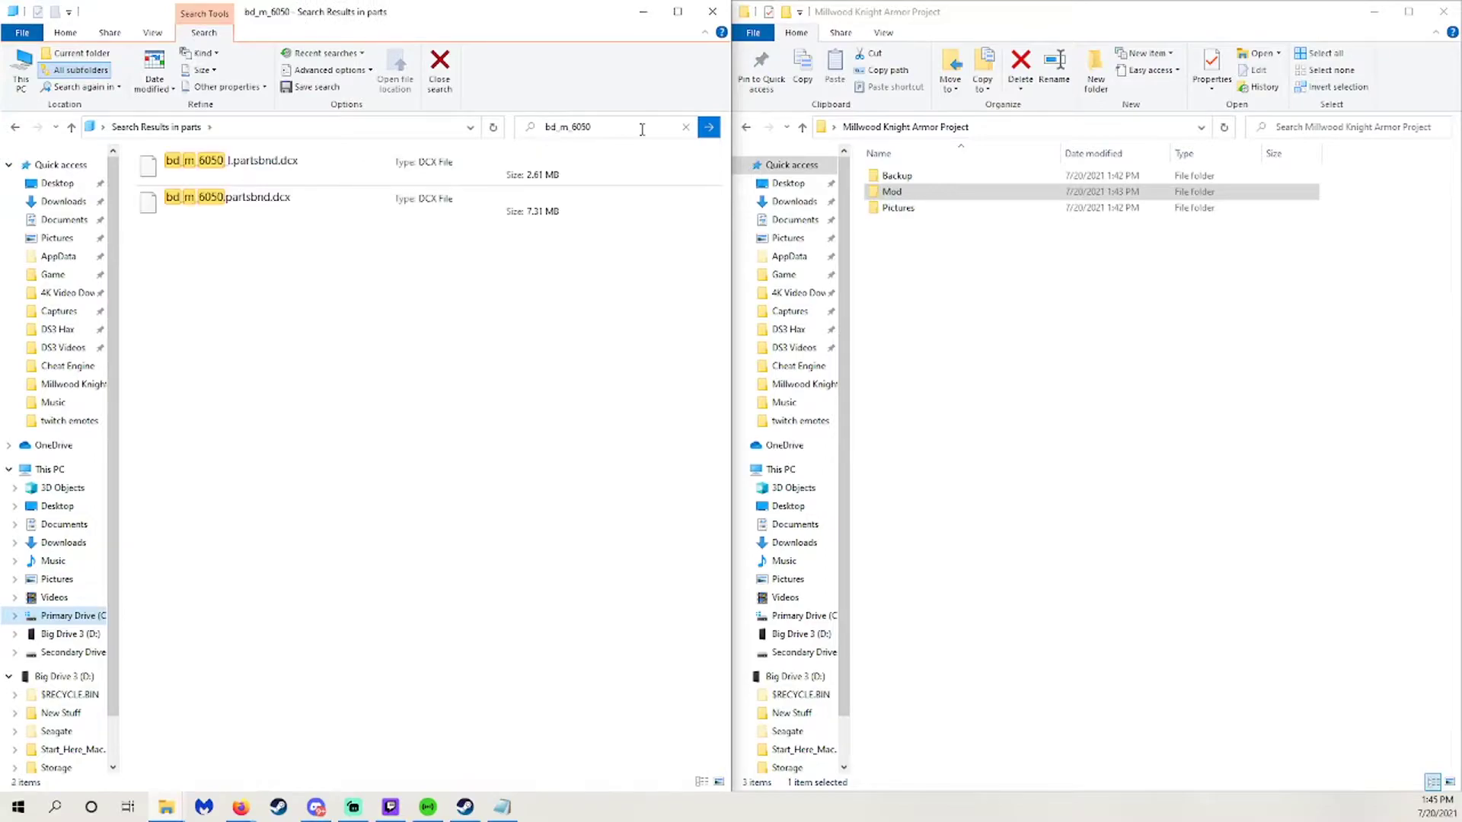
# Copy bd_m_6050.partsbnd.dcx from the search results into the project's Backup folder.
pyautogui.click(903, 181)
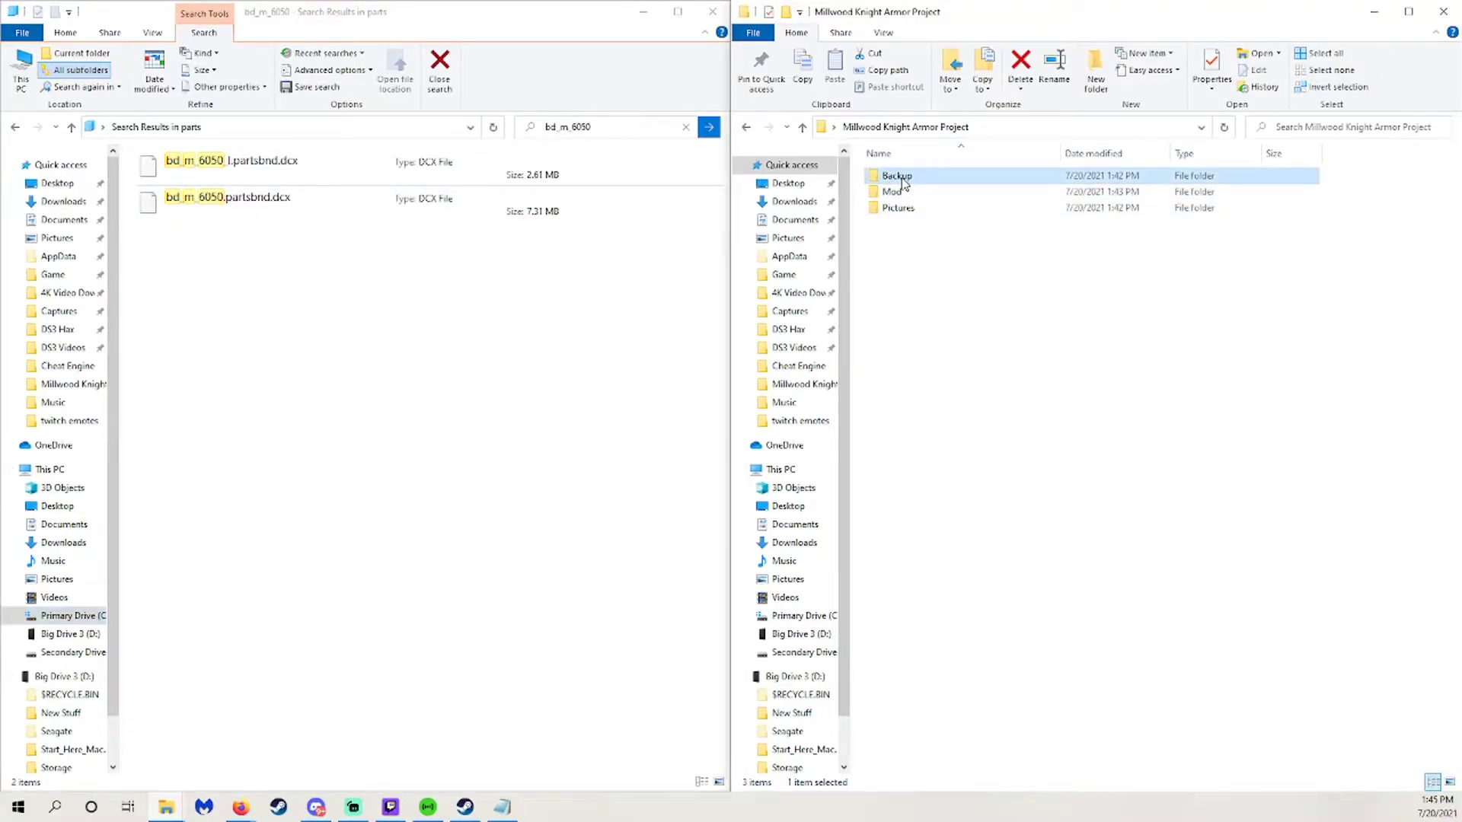
pyautogui.doubleClick(913, 180)
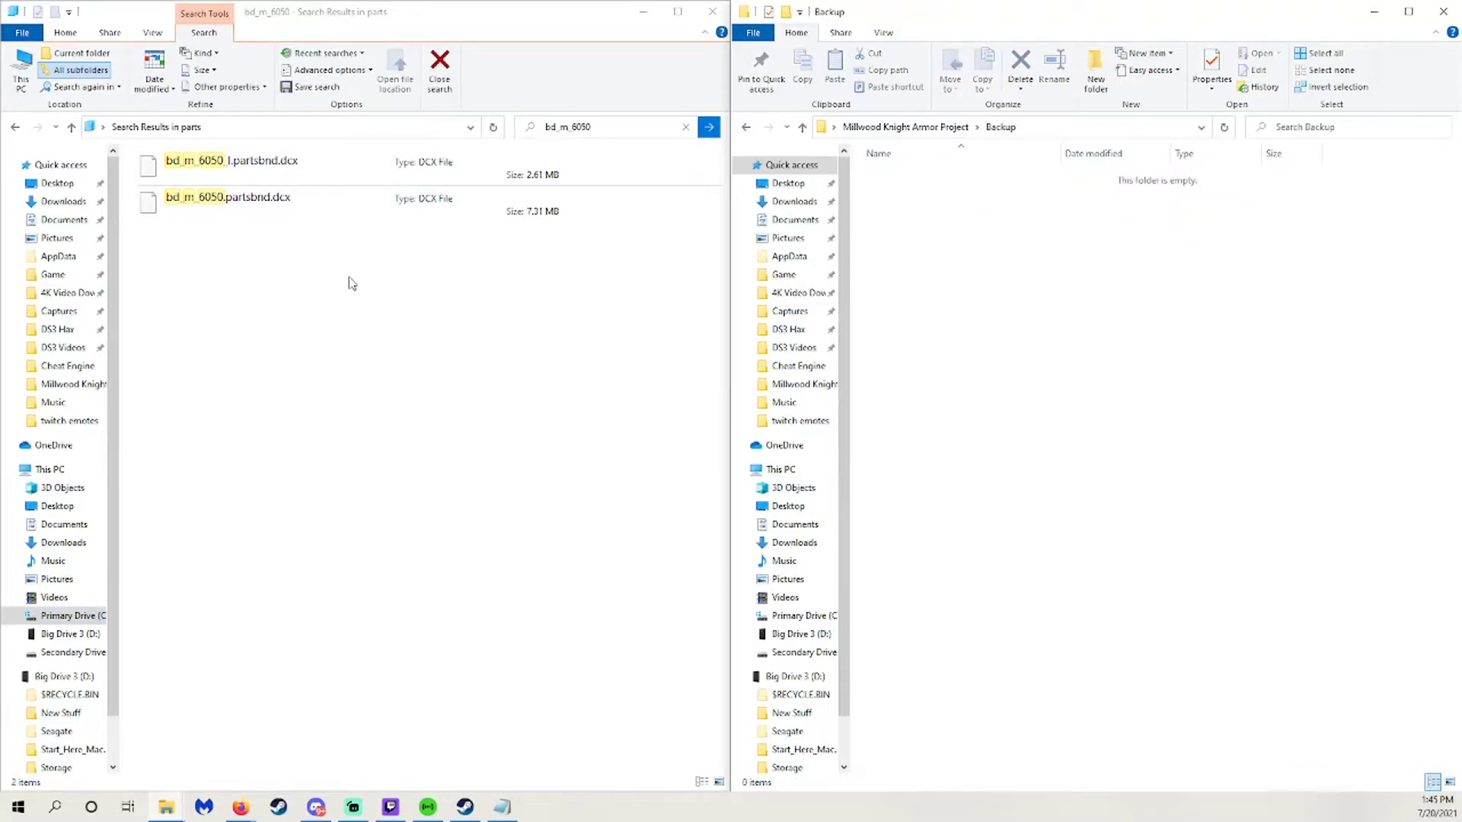
pyautogui.rightClick(243, 210)
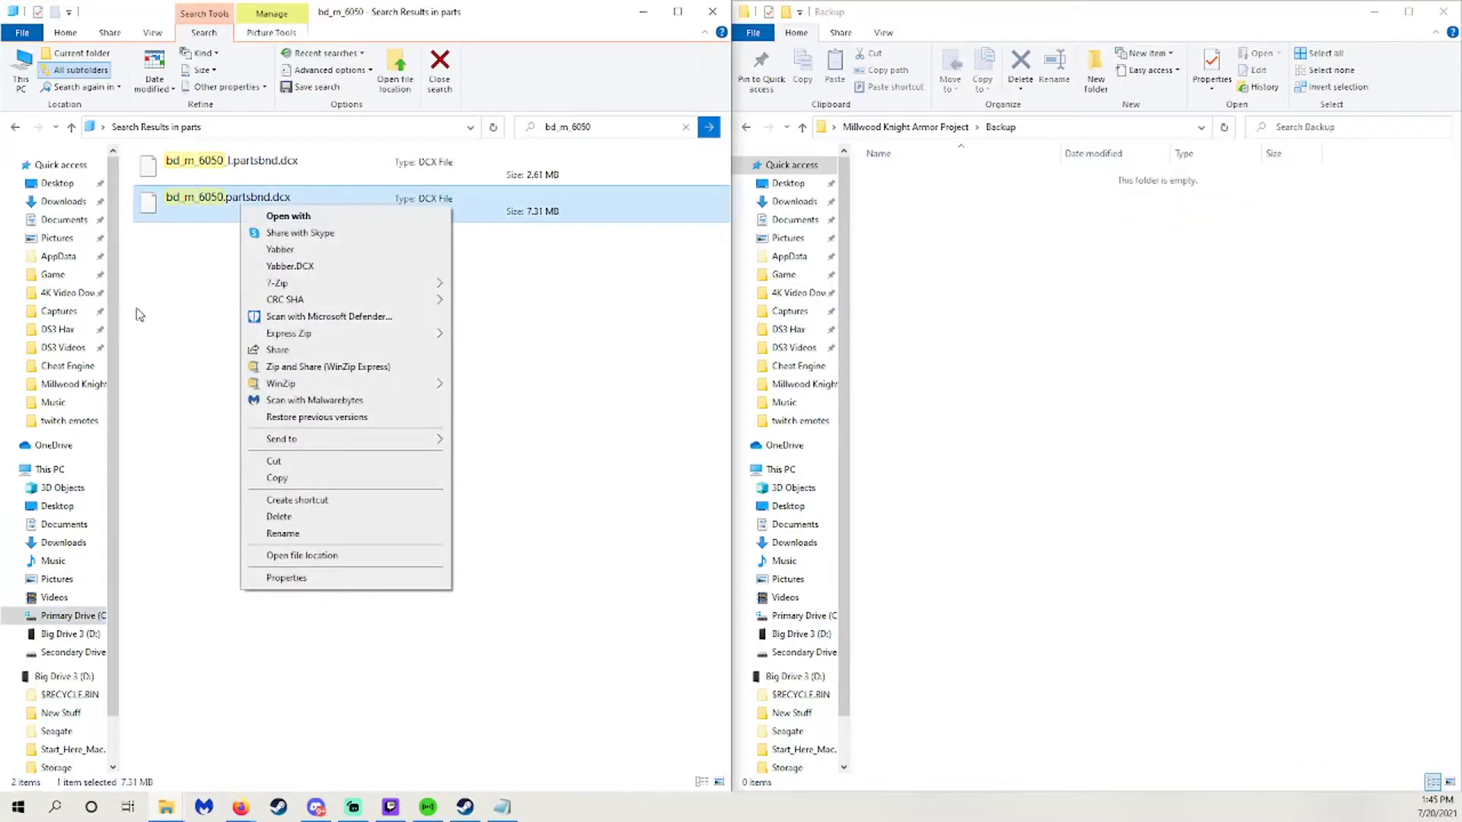
pyautogui.click(304, 477)
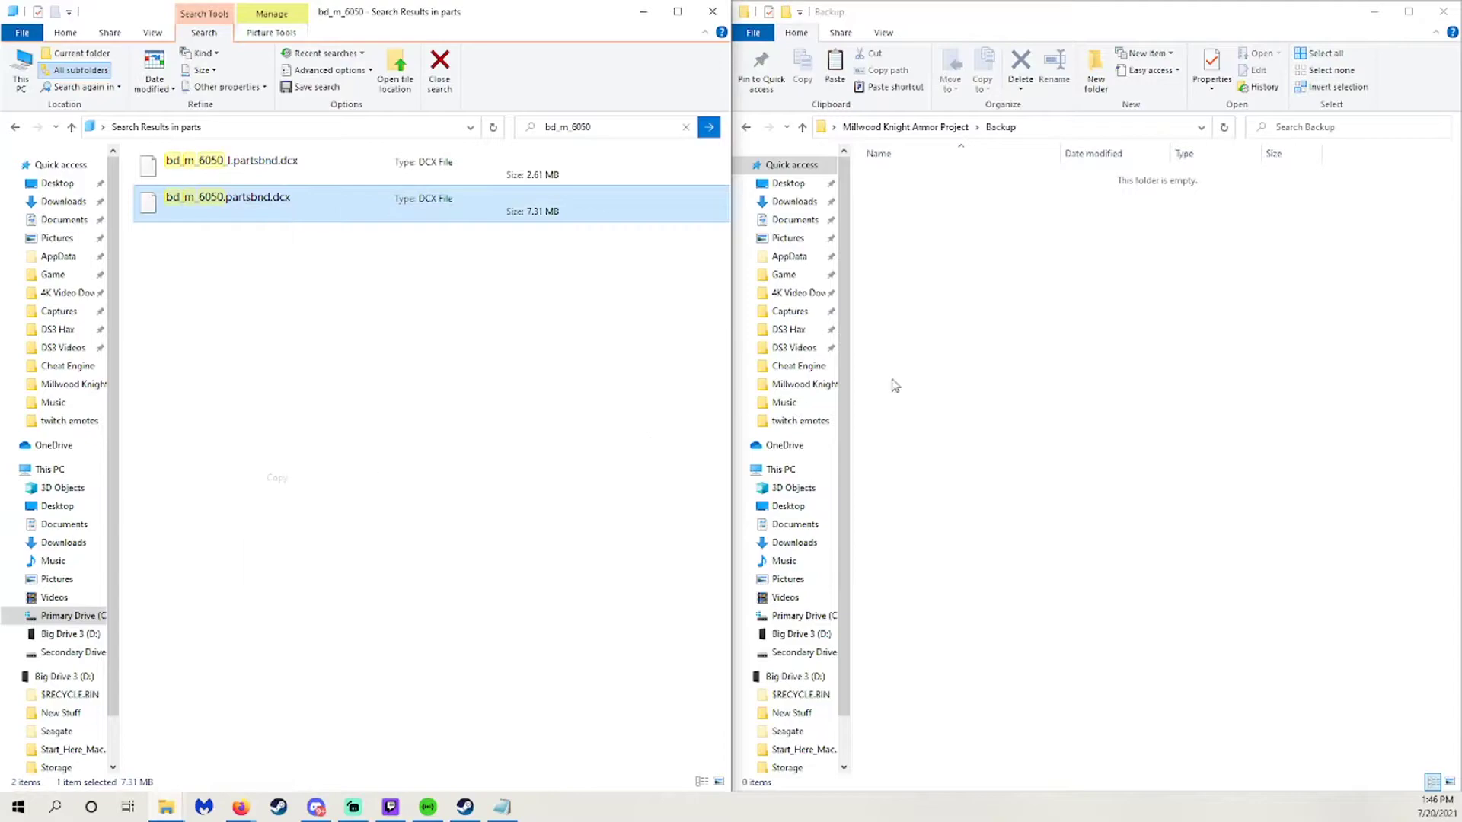
pyautogui.rightClick(969, 336)
pyautogui.click(1004, 440)
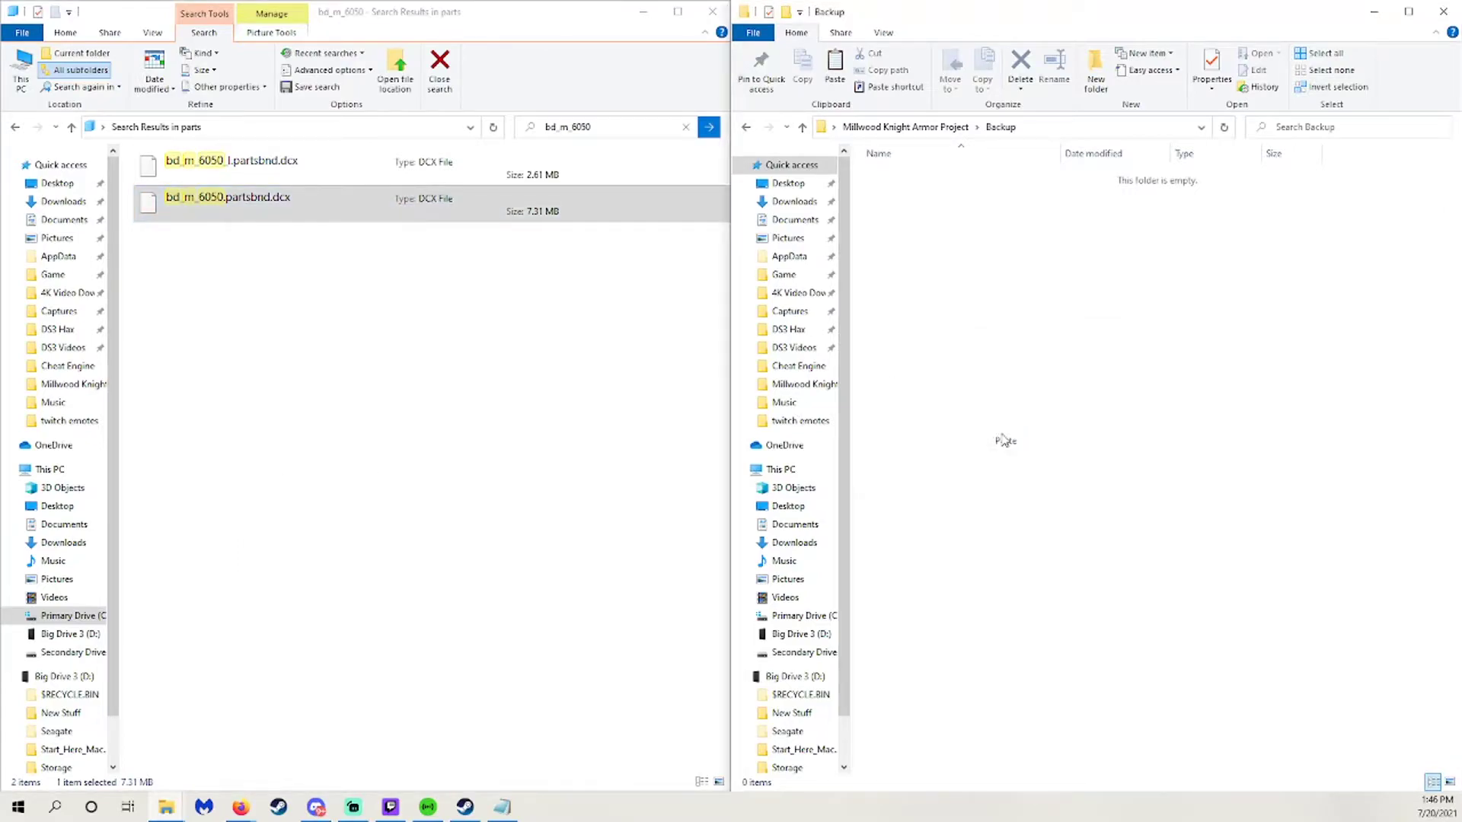
# Return to the Millwood Knight Armor Project folder and close the window with the parts search results.
pyautogui.click(926, 128)
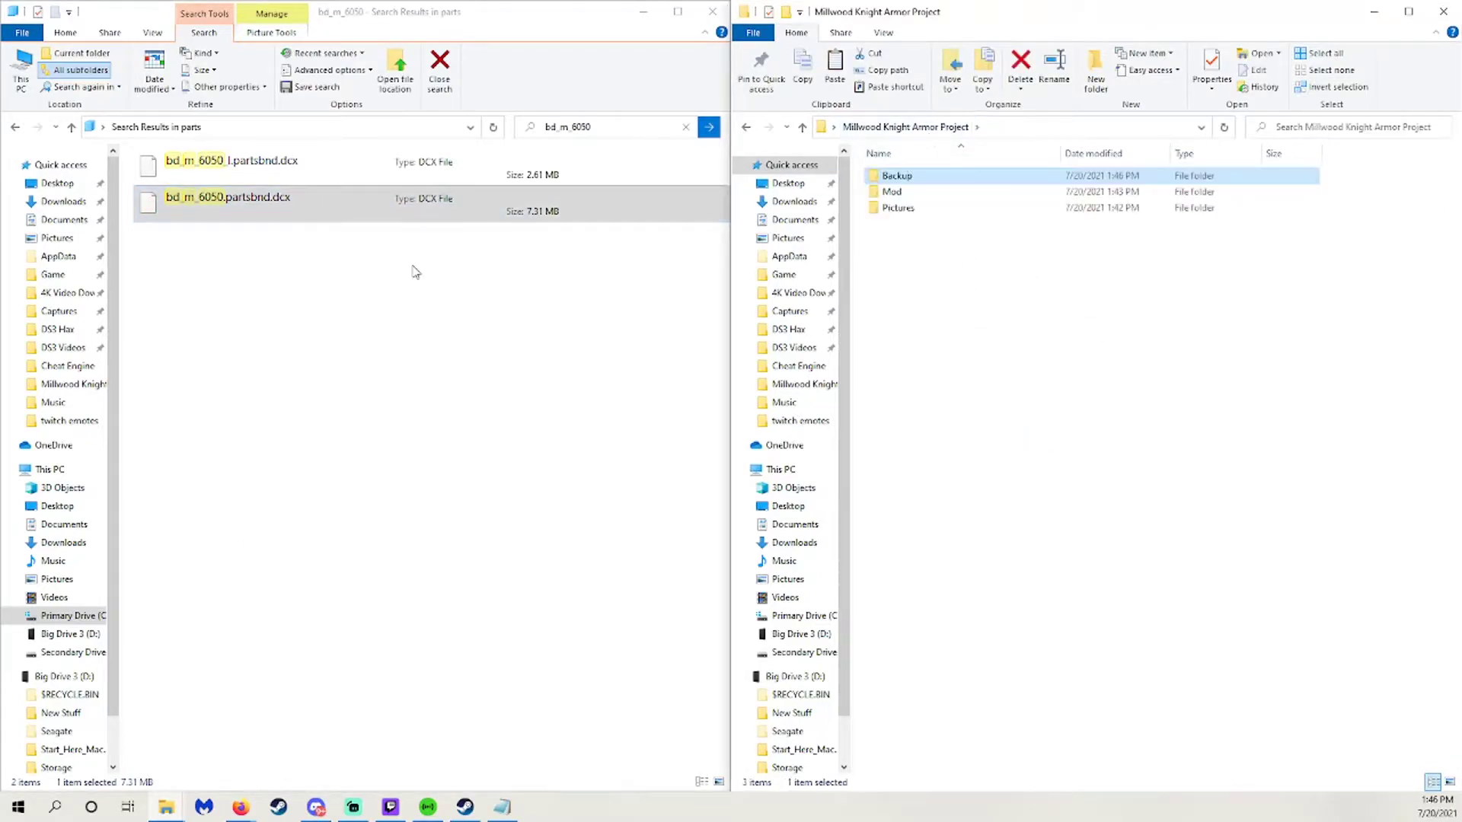
pyautogui.click(689, 135)
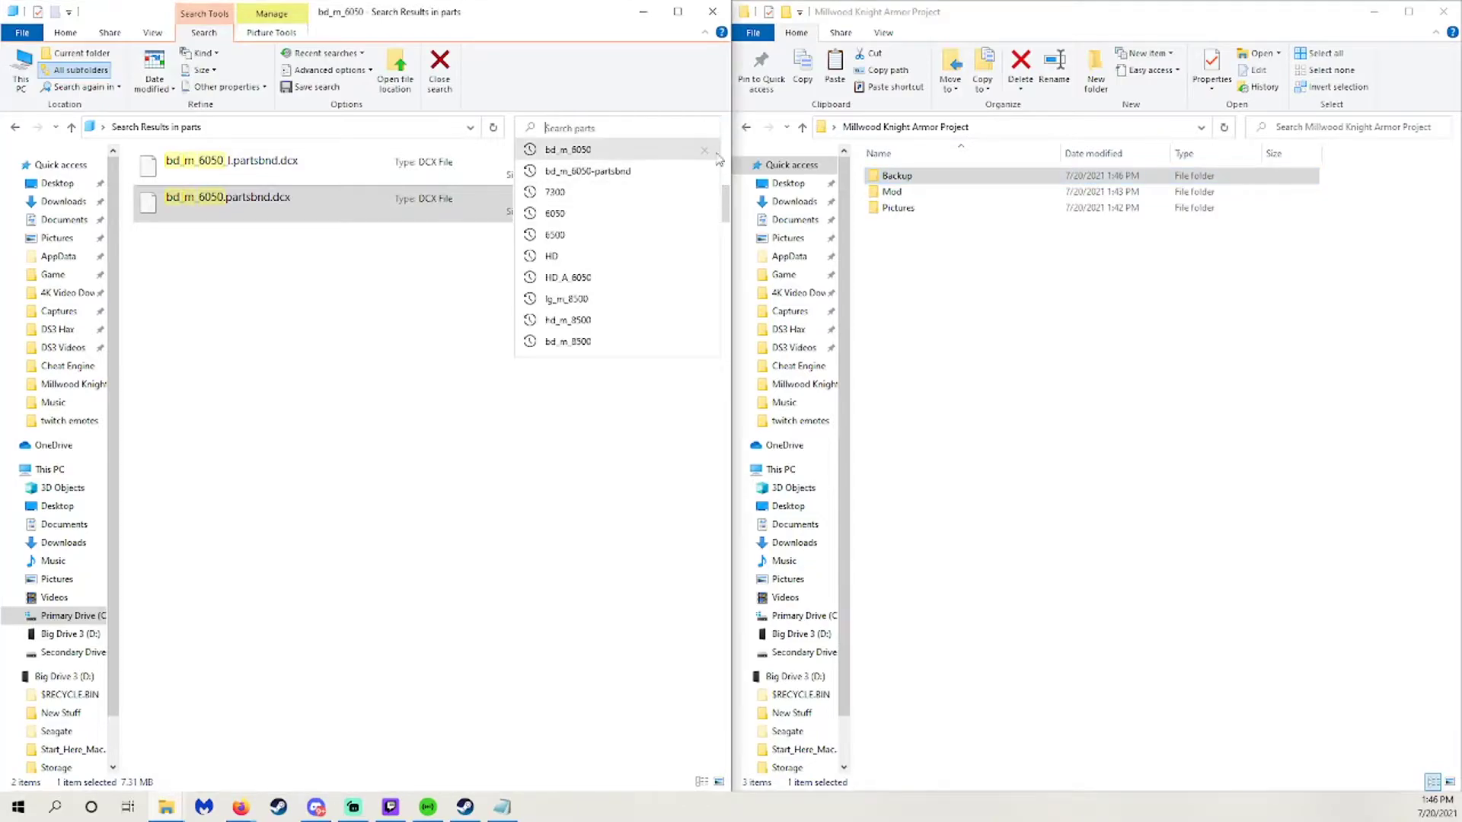
pyautogui.click(427, 345)
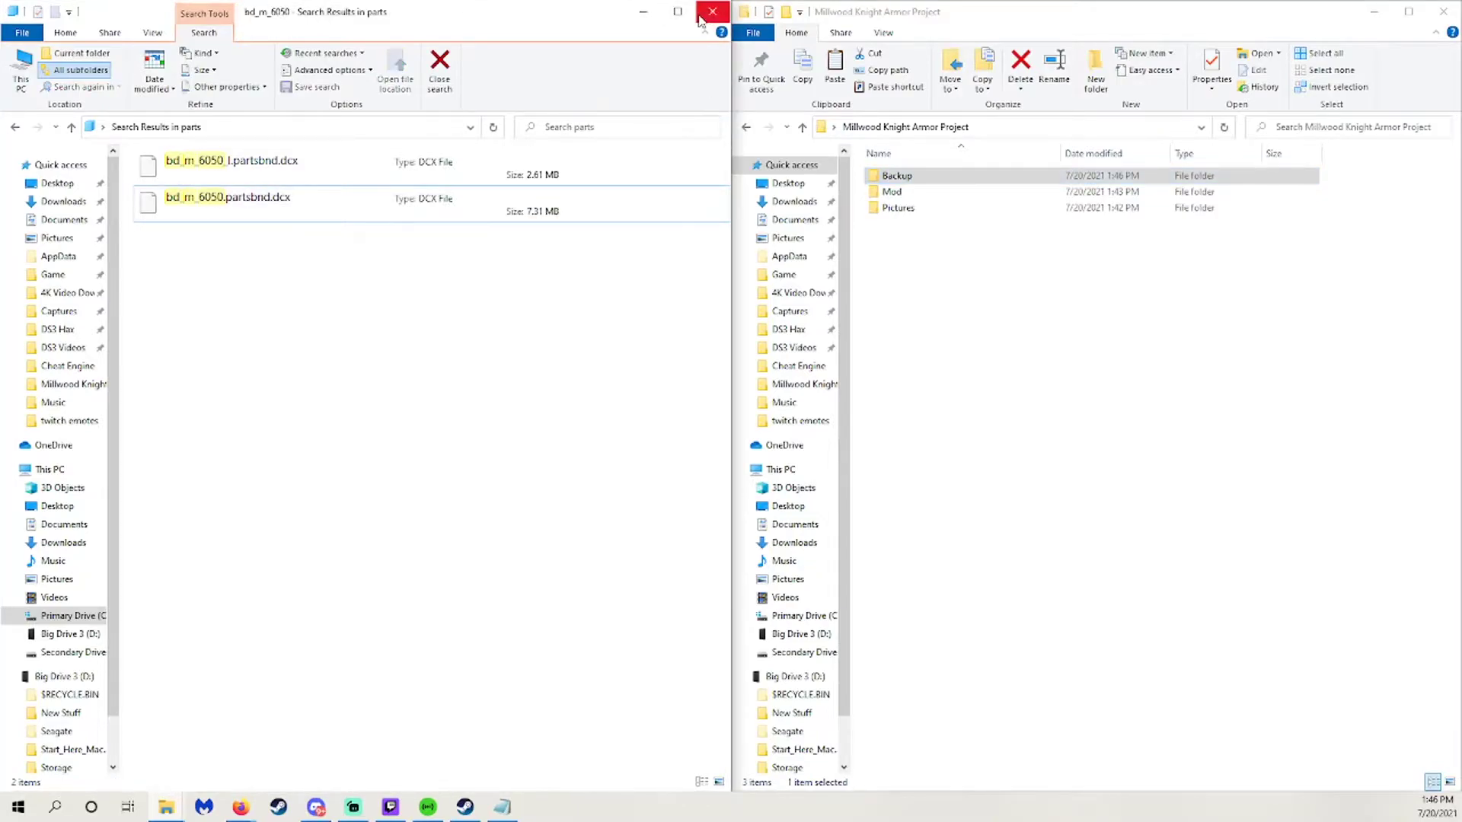
pyautogui.click(701, 19)
pyautogui.click(965, 326)
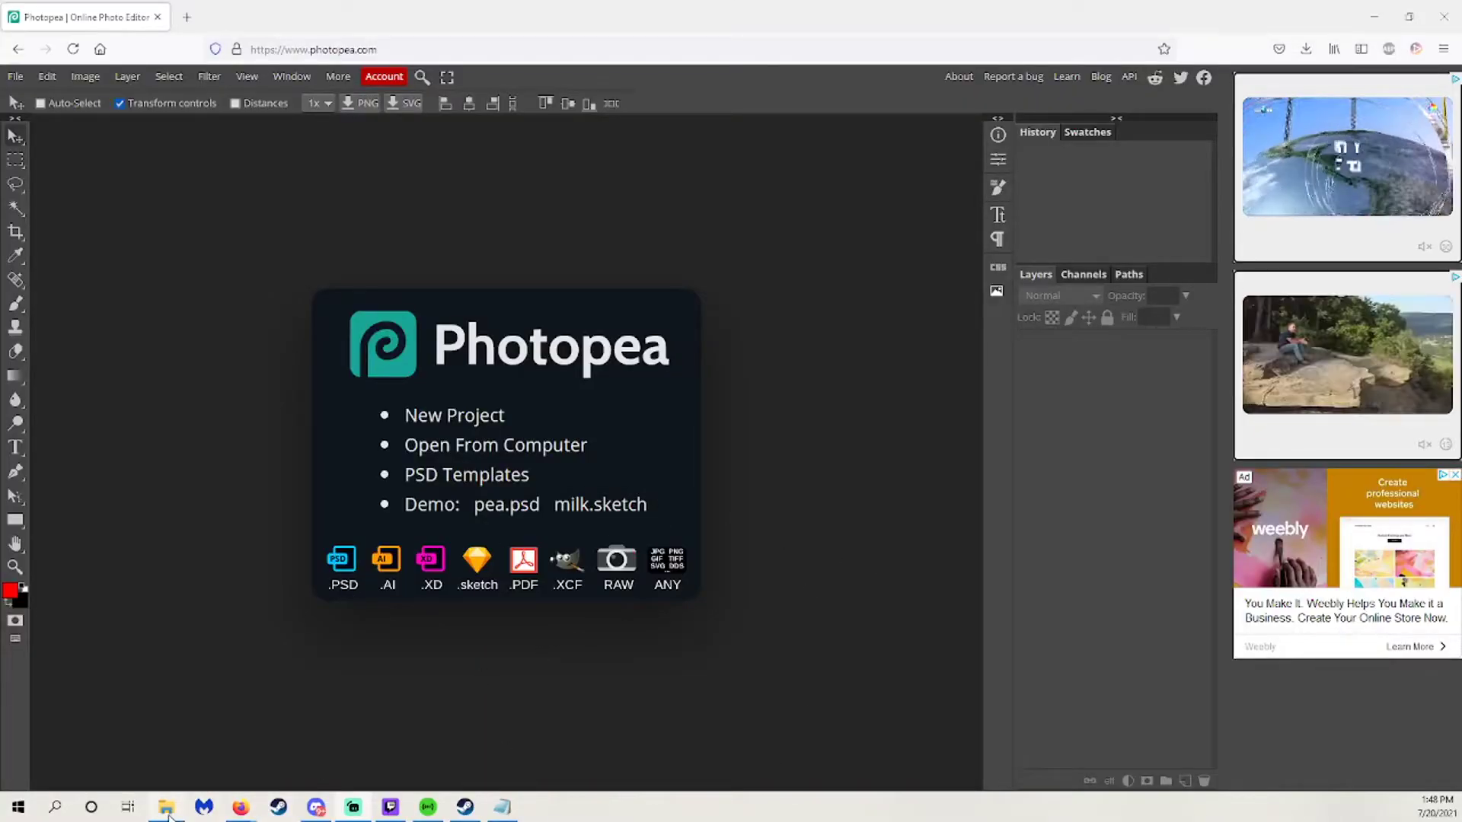
# Browse from the project's Mod folder down to BD_M_6050-tpf and open BD_M_6050_02_a.dds in Photopea.
pyautogui.click(180, 740)
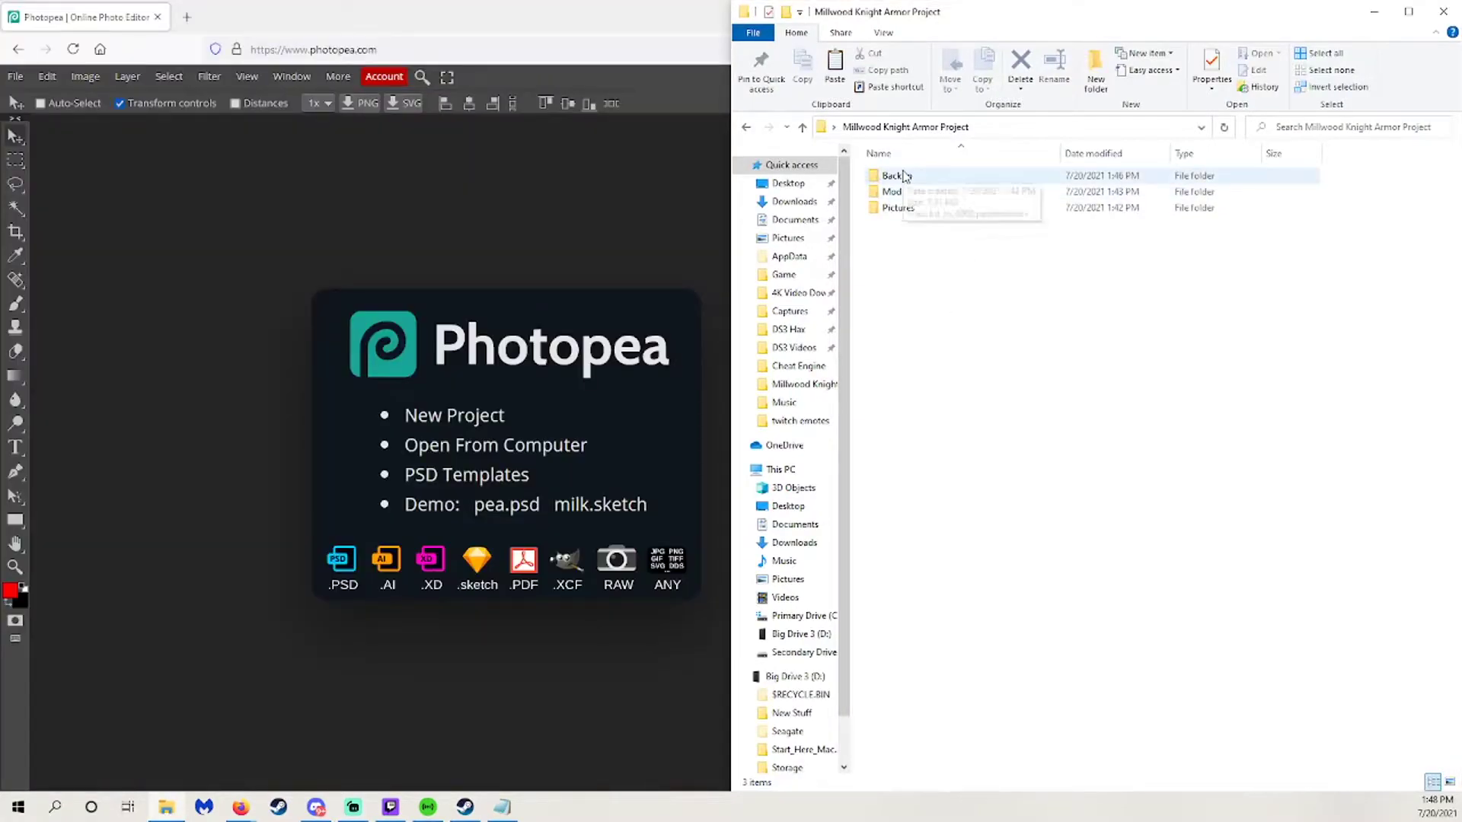
pyautogui.doubleClick(903, 200)
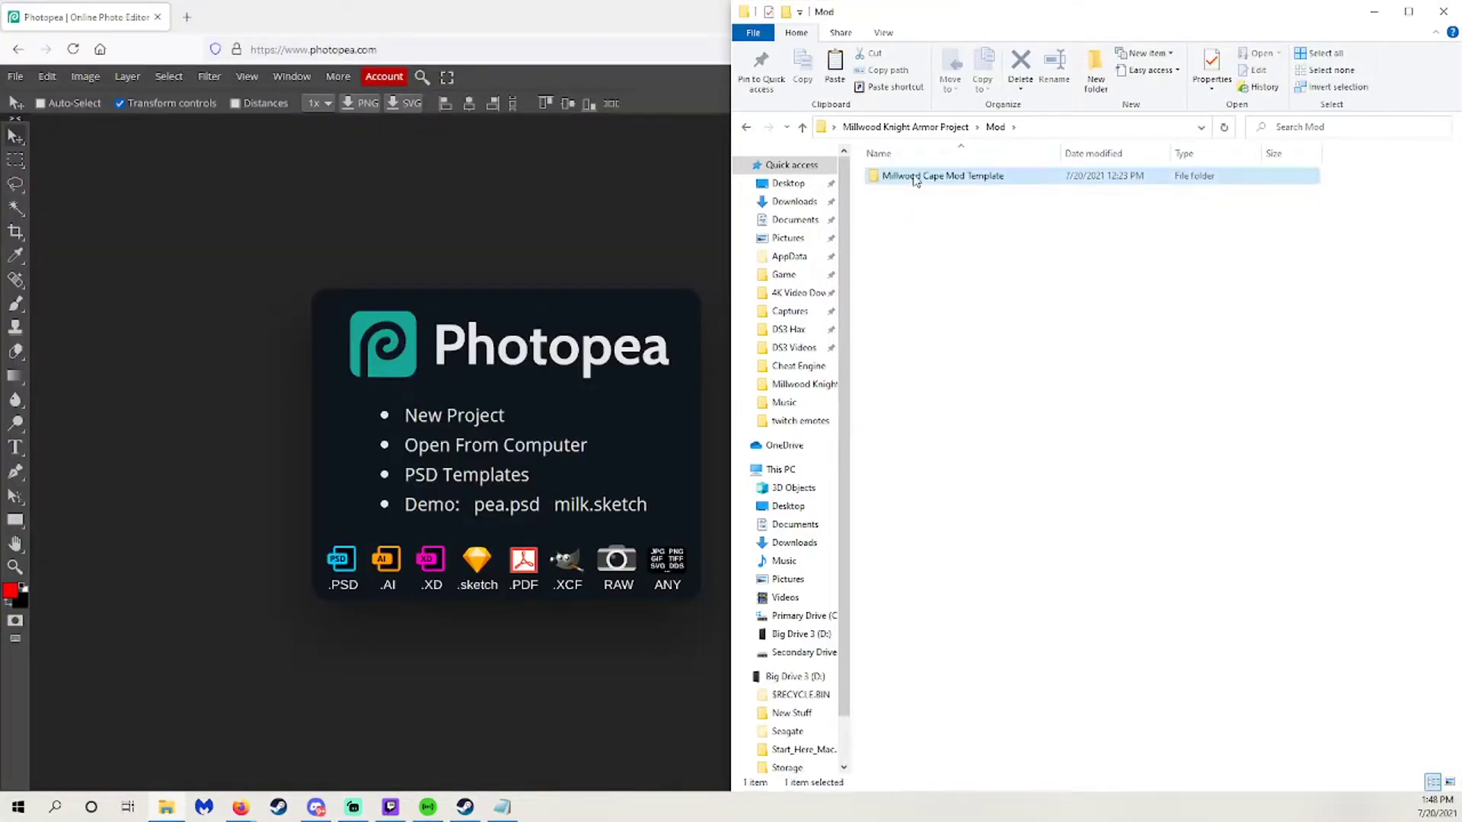
pyautogui.doubleClick(910, 180)
pyautogui.doubleClick(913, 178)
pyautogui.doubleClick(913, 178)
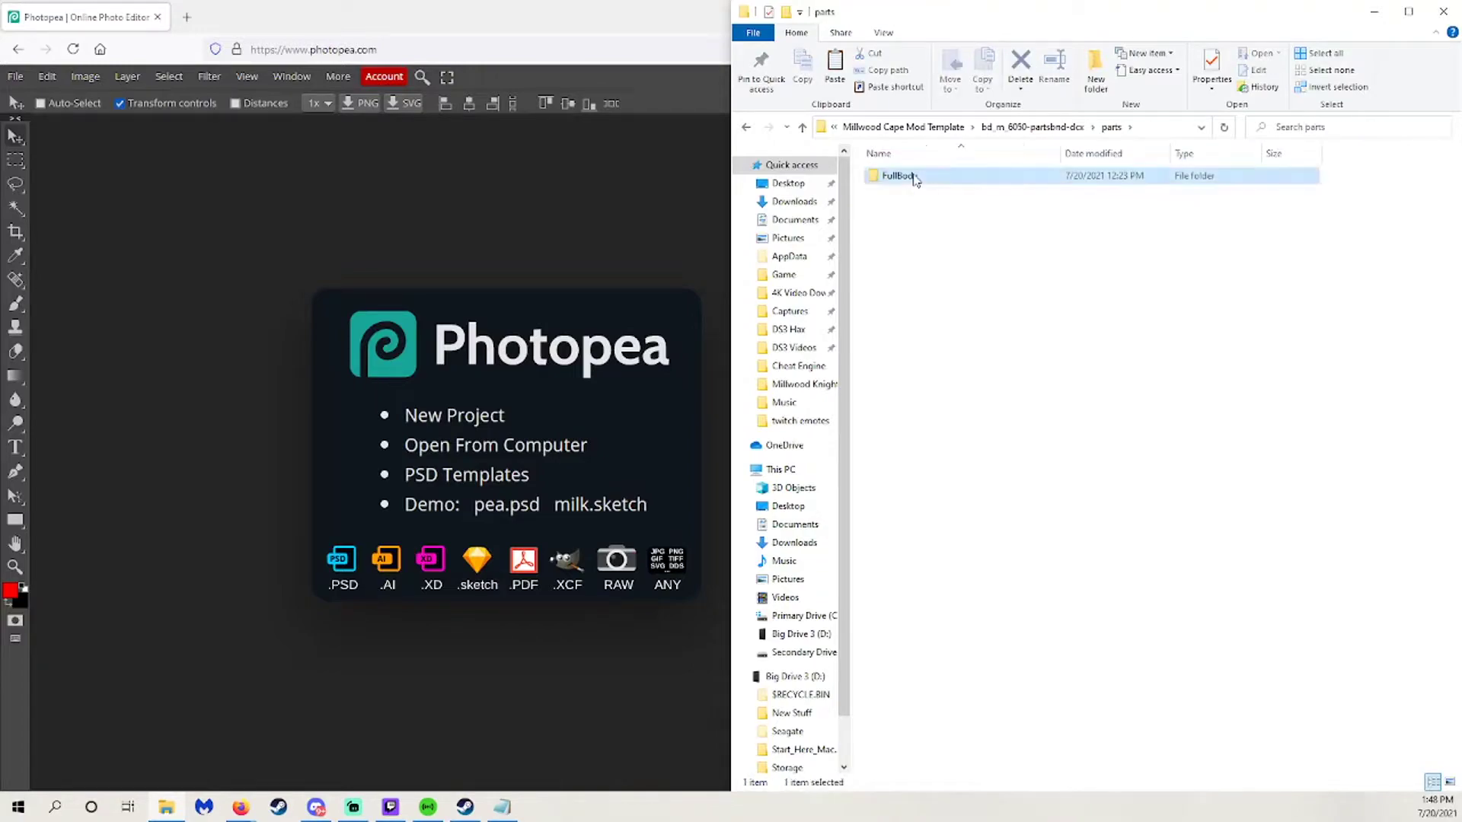
pyautogui.doubleClick(914, 177)
pyautogui.doubleClick(914, 177)
pyautogui.doubleClick(914, 177)
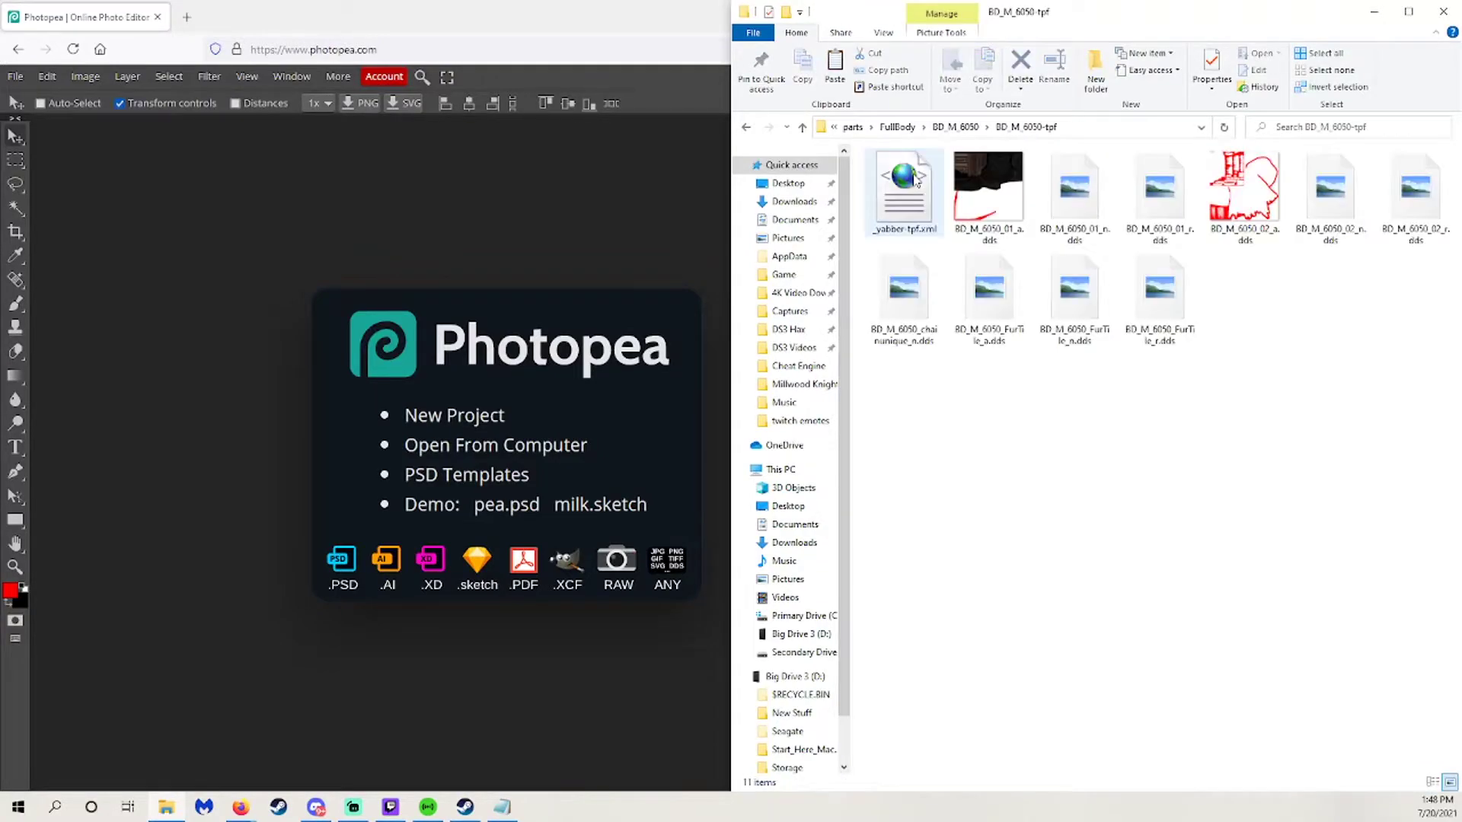
pyautogui.moveTo(1246, 192); pyautogui.dragTo(590, 340)
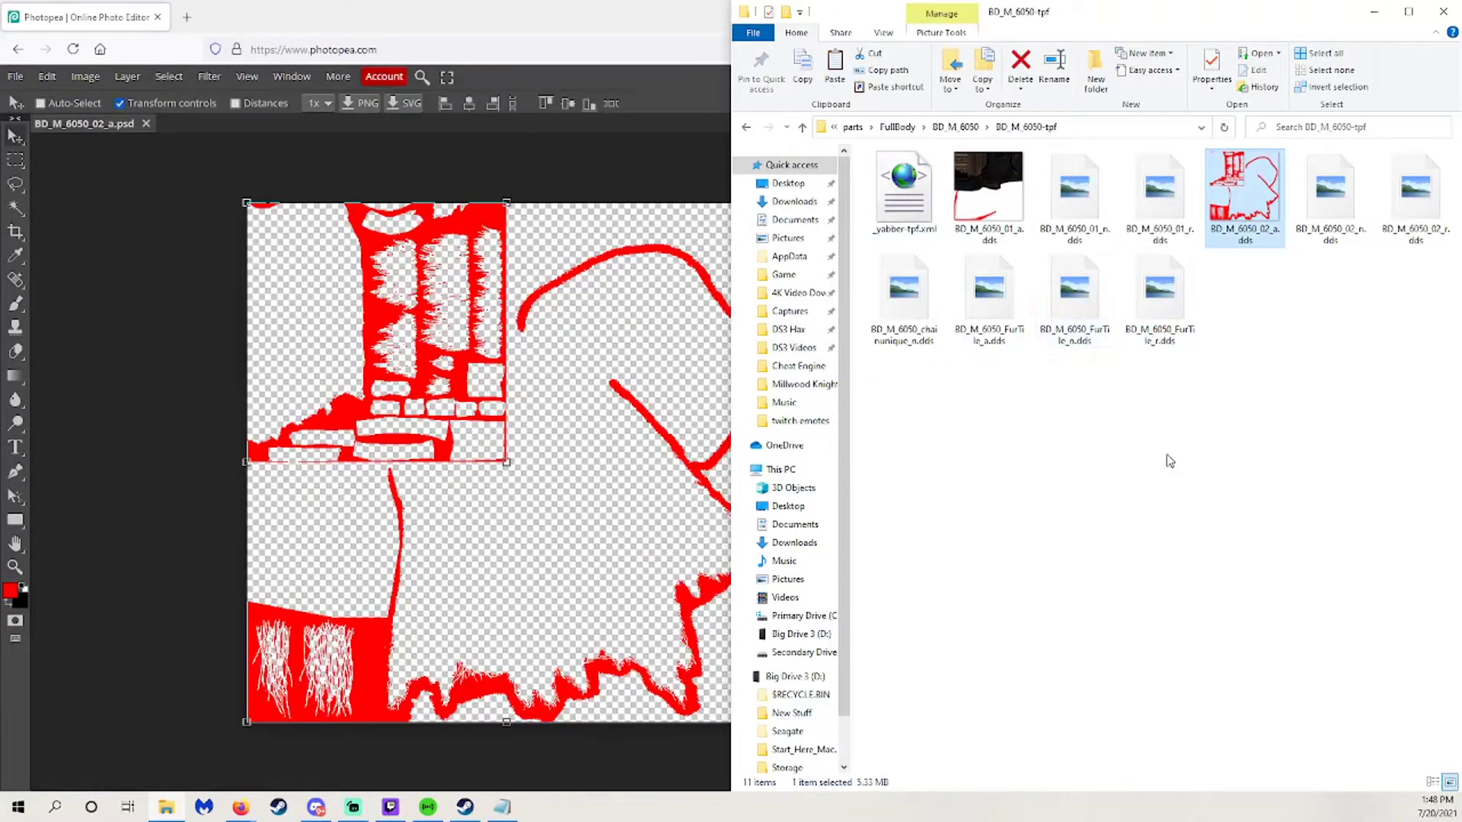
# Place 432026-original.jpg and the team_gurren_lagann logo PNG from the project's Pictures folder into the open texture document.
pyautogui.click(853, 128)
pyautogui.click(888, 128)
pyautogui.click(895, 128)
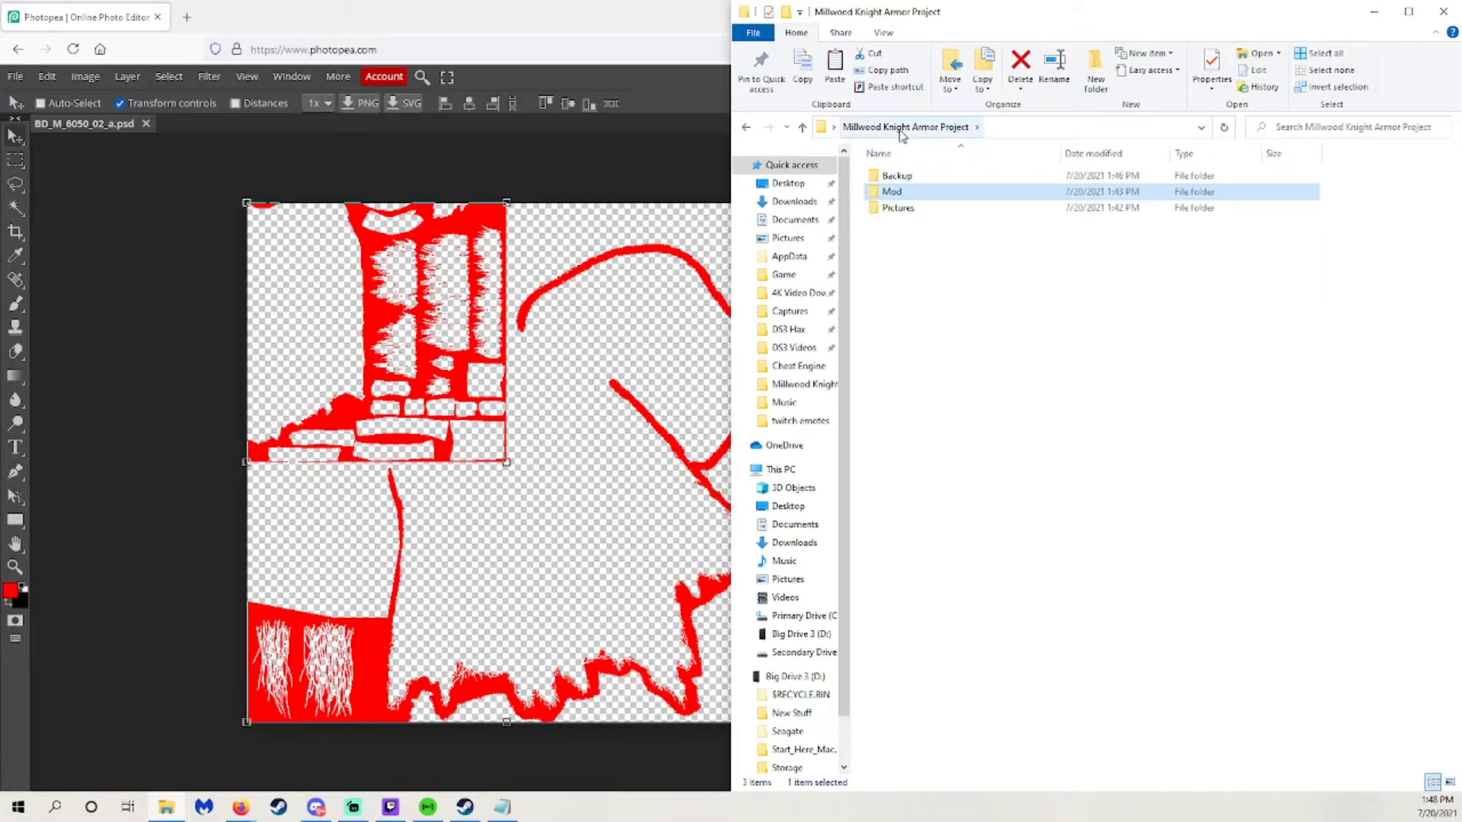
pyautogui.doubleClick(897, 209)
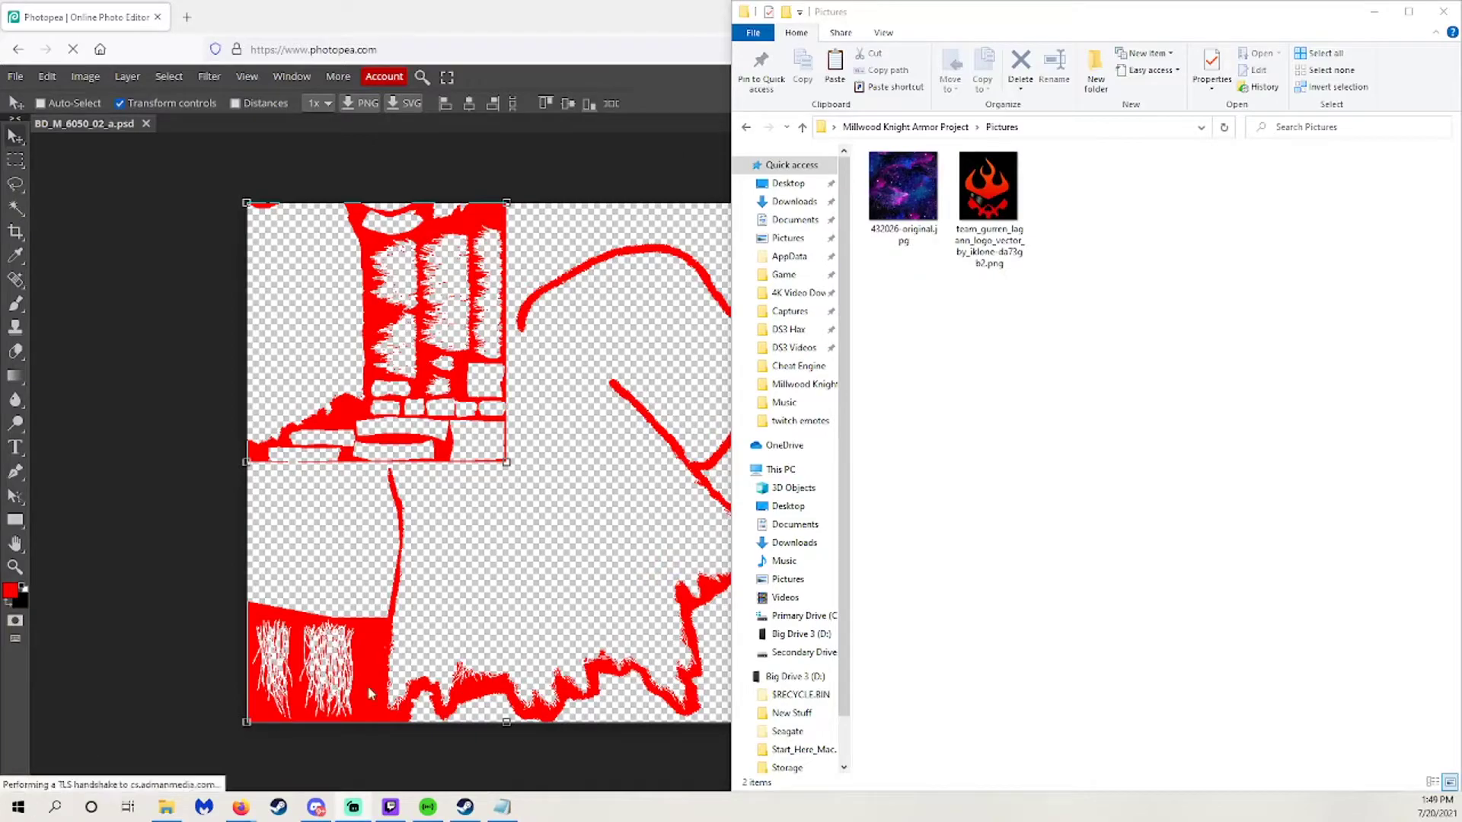
pyautogui.moveTo(1031, 301); pyautogui.dragTo(320, 327)
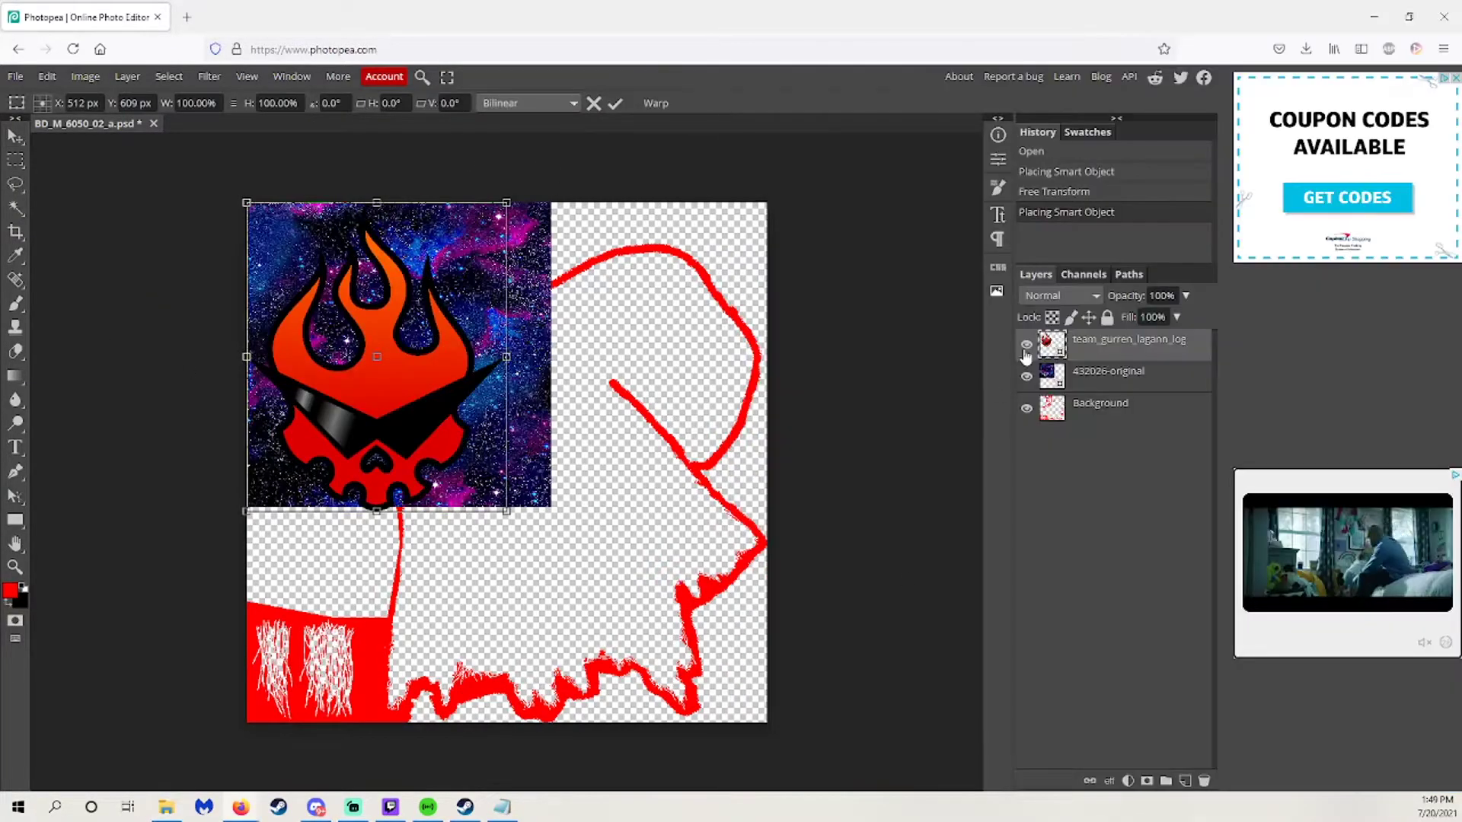
# With the logo layer hidden, scale the 432026-original layer to 170.67% to fill the canvas and move it below Background.
pyautogui.click(1026, 347)
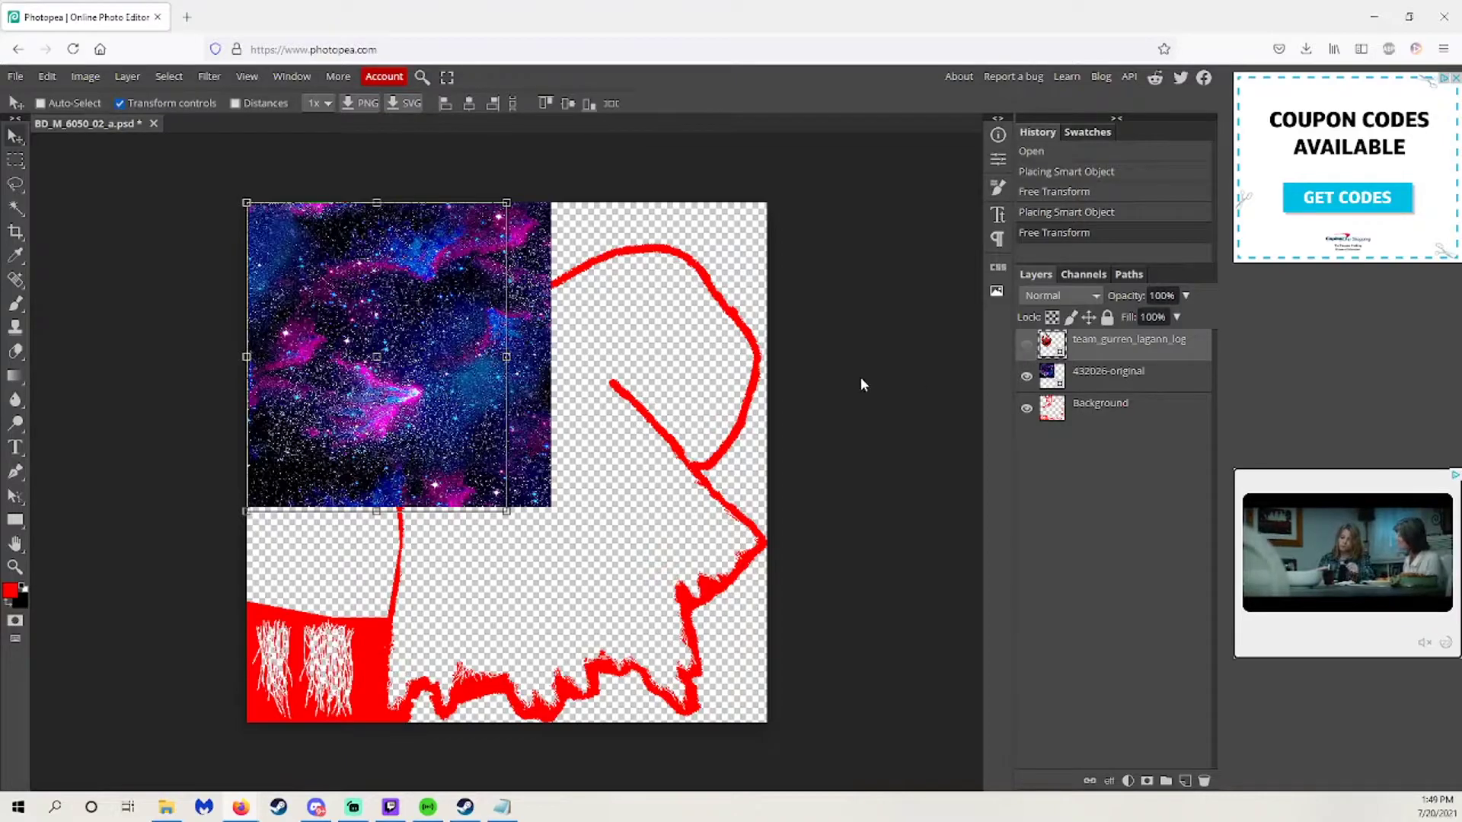
pyautogui.click(1118, 382)
pyautogui.moveTo(552, 507); pyautogui.dragTo(766, 722)
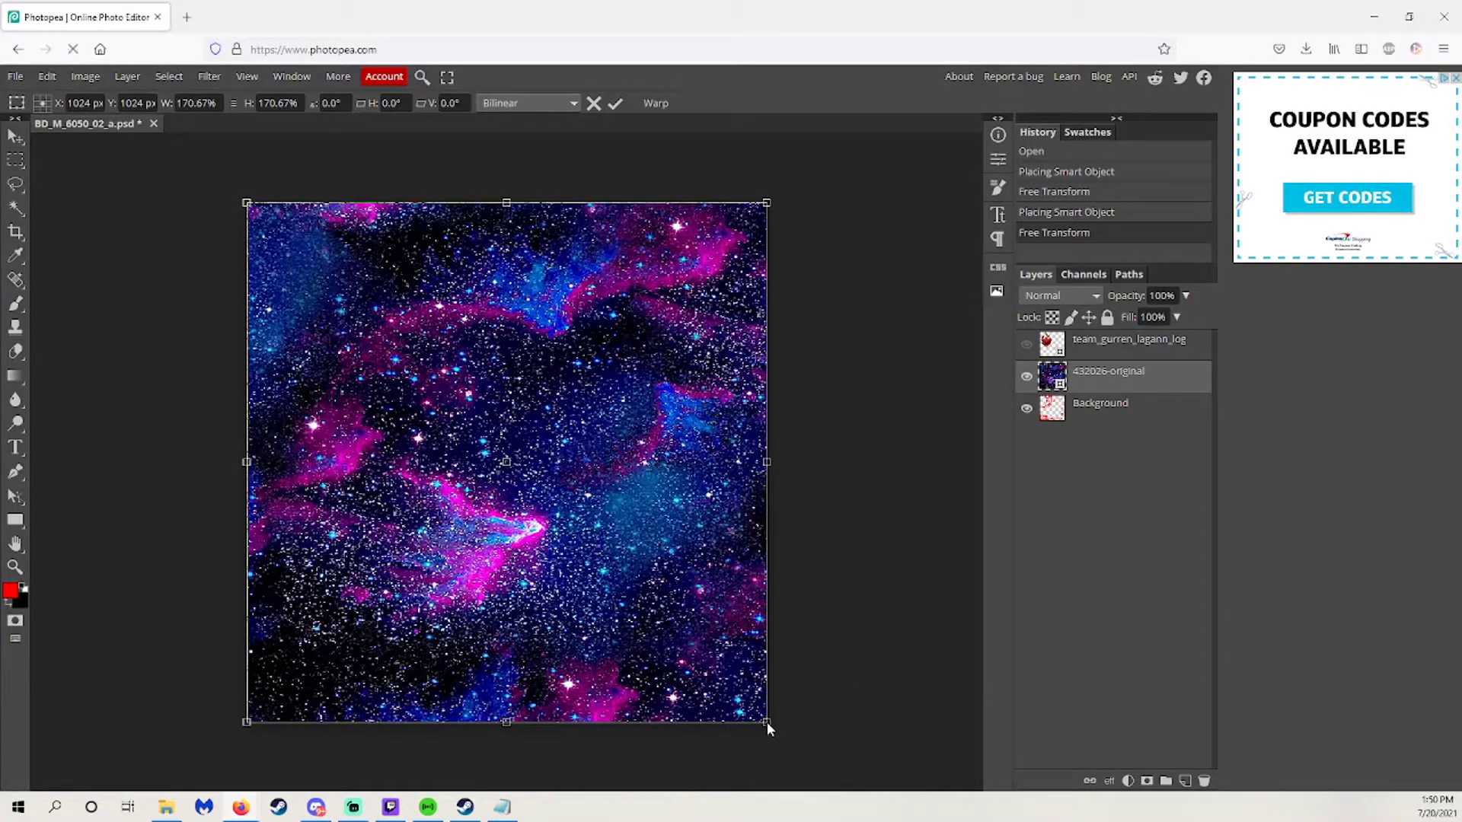
pyautogui.moveTo(1117, 377); pyautogui.dragTo(1120, 427)
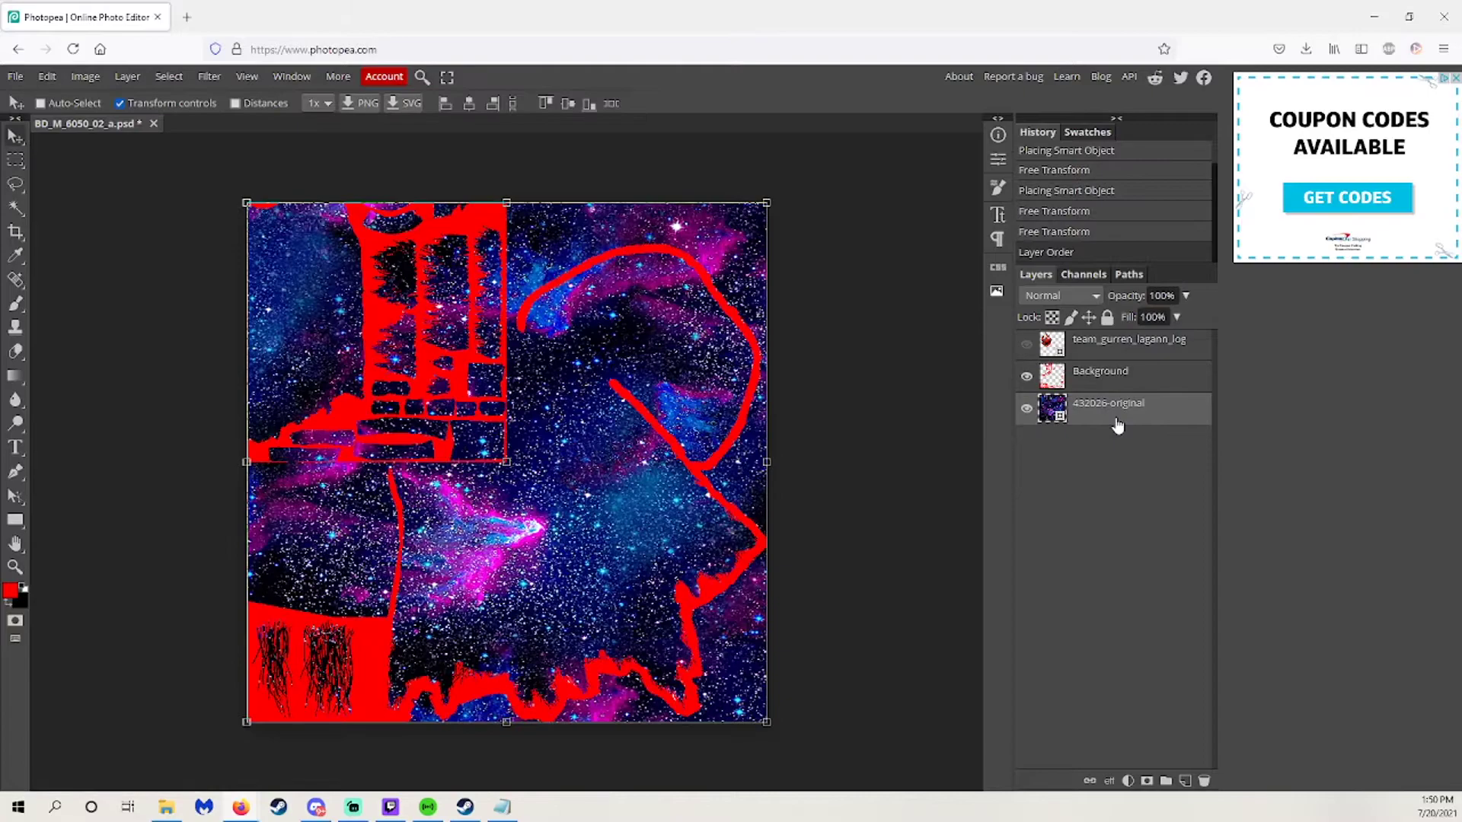
# Show the logo layer and fit the logo inside the cape outline, rotated -36° and scaled to about 65% by 63%.
pyautogui.click(1027, 347)
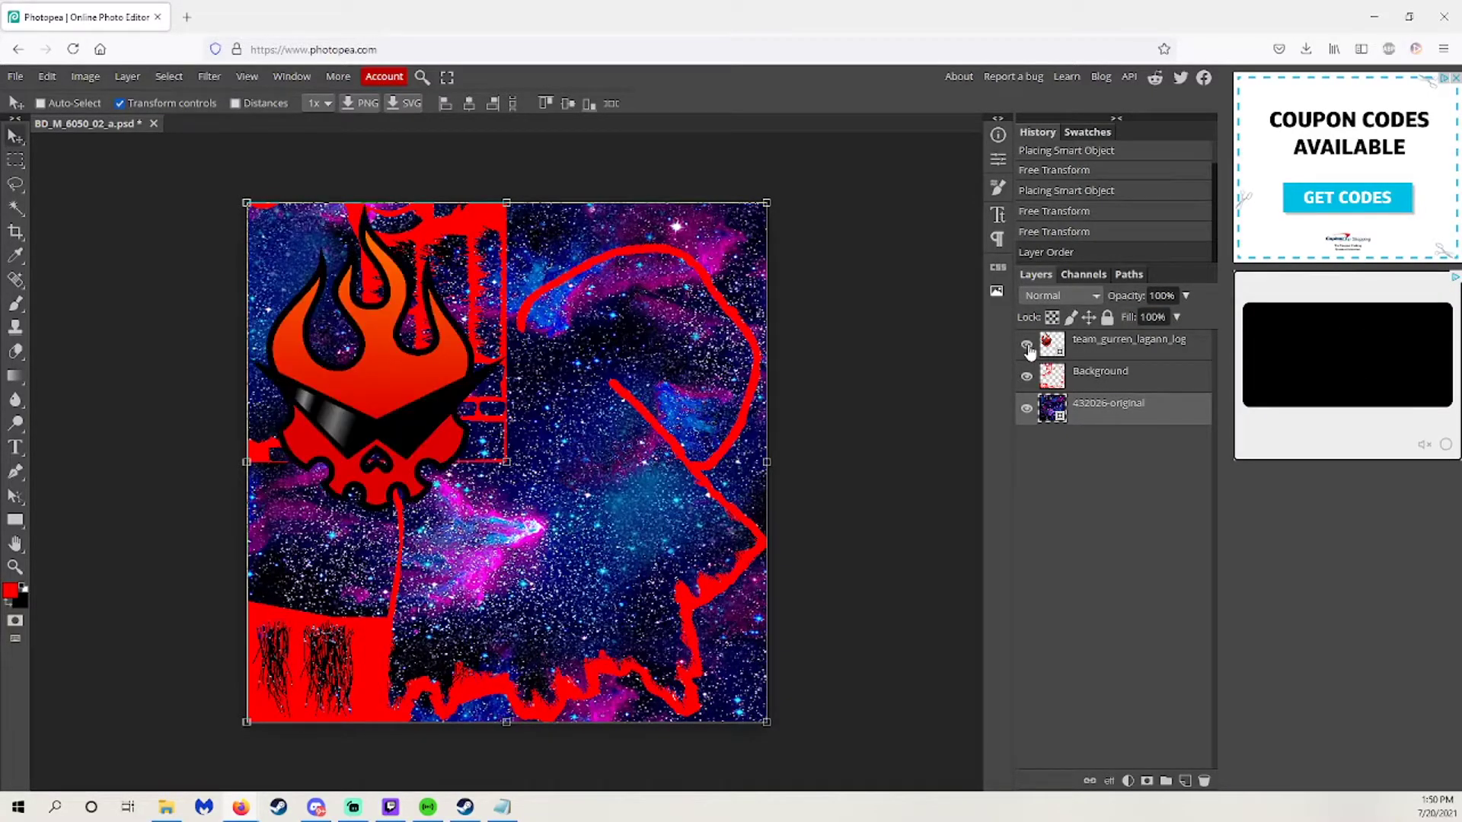
pyautogui.keyDown('ctrl'); pyautogui.click(391, 408); pyautogui.keyUp('ctrl')
pyautogui.moveTo(392, 409); pyautogui.dragTo(583, 570)
pyautogui.moveTo(566, 338); pyautogui.dragTo(446, 351)
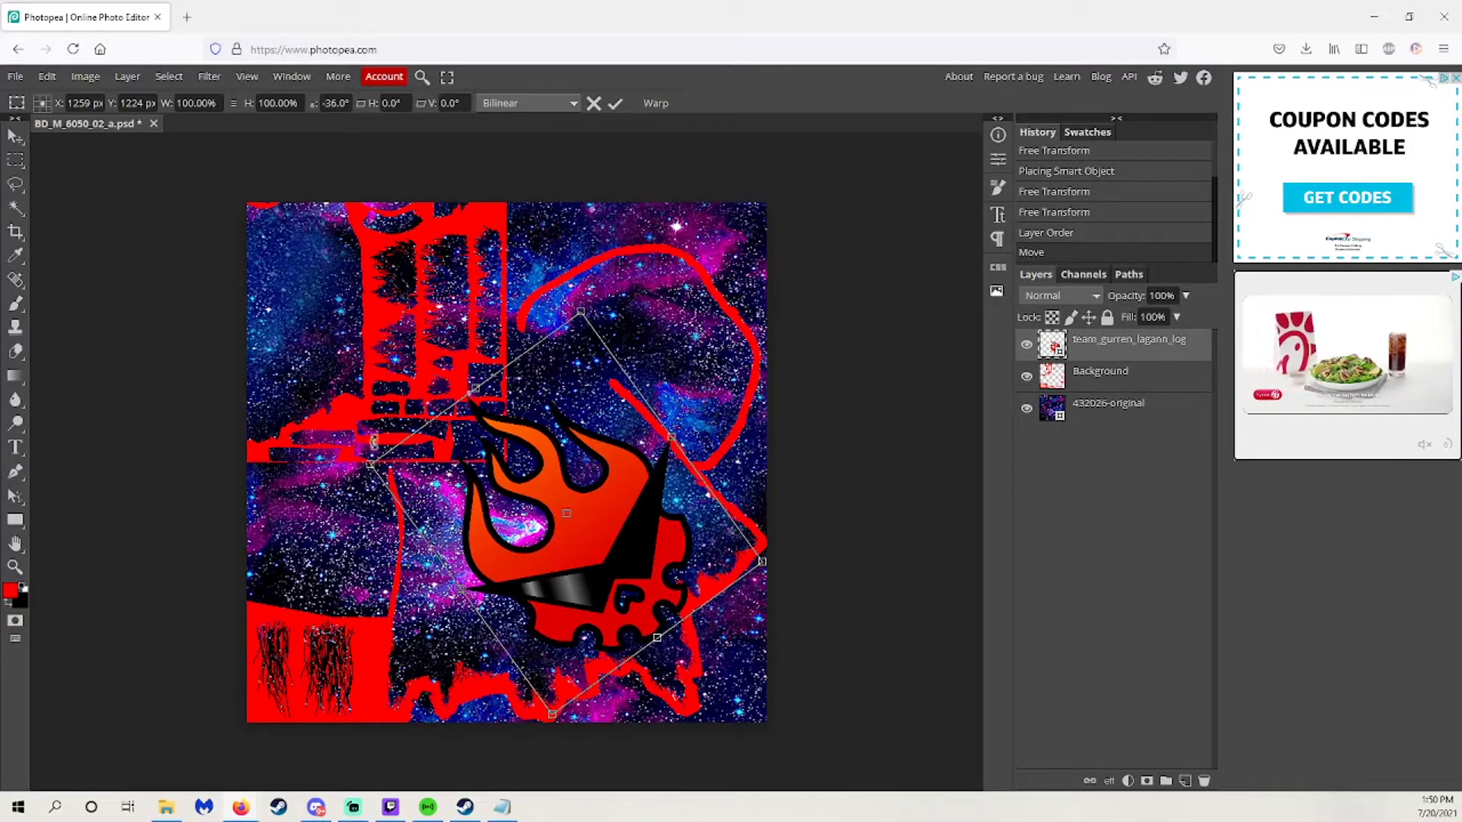
pyautogui.moveTo(371, 466); pyautogui.dragTo(466, 518)
pyautogui.moveTo(623, 583); pyautogui.dragTo(605, 584)
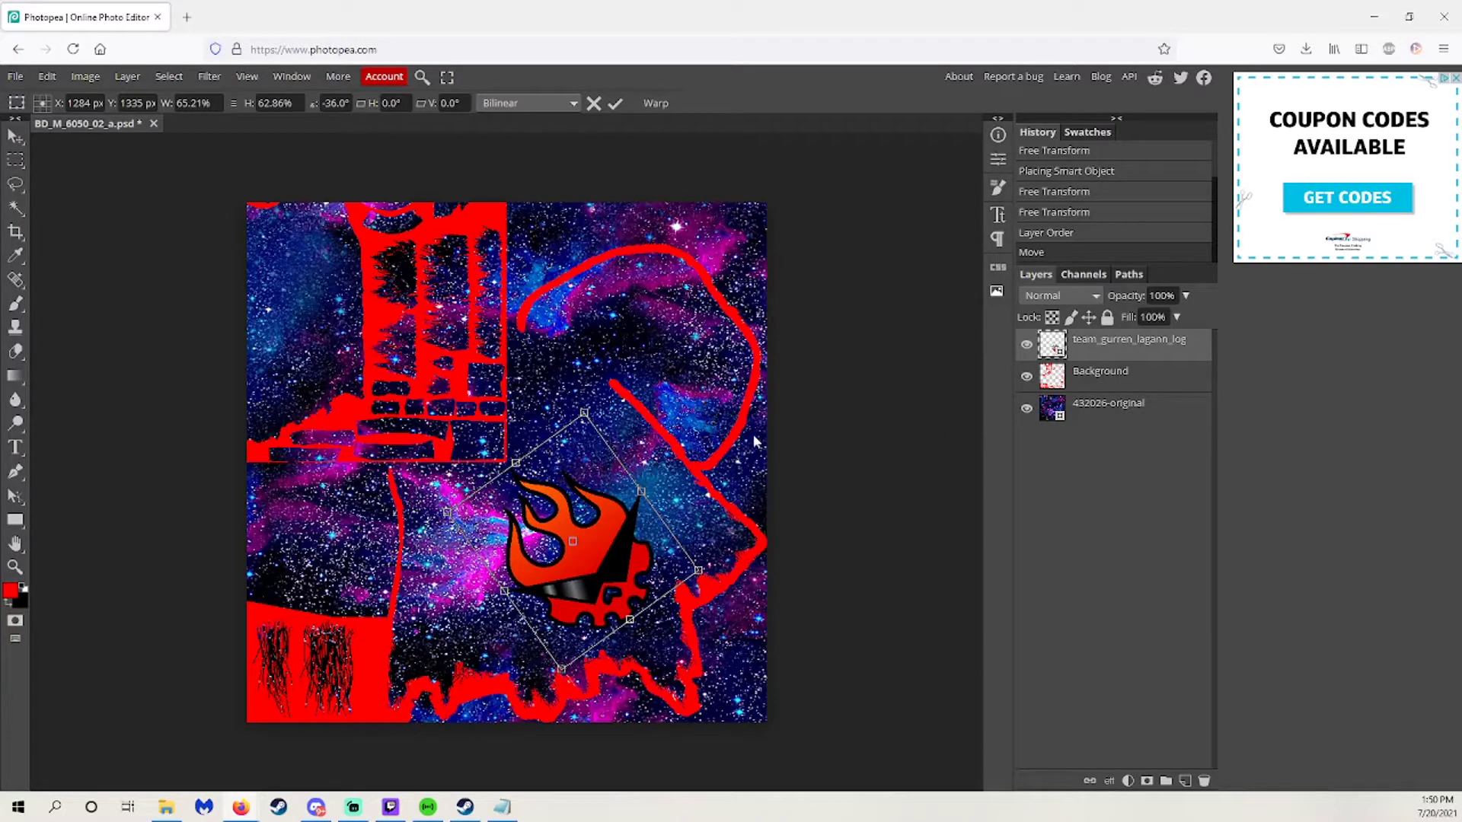
# Merge the Background and 432026-original layers into one layer.
pyautogui.click(1102, 377)
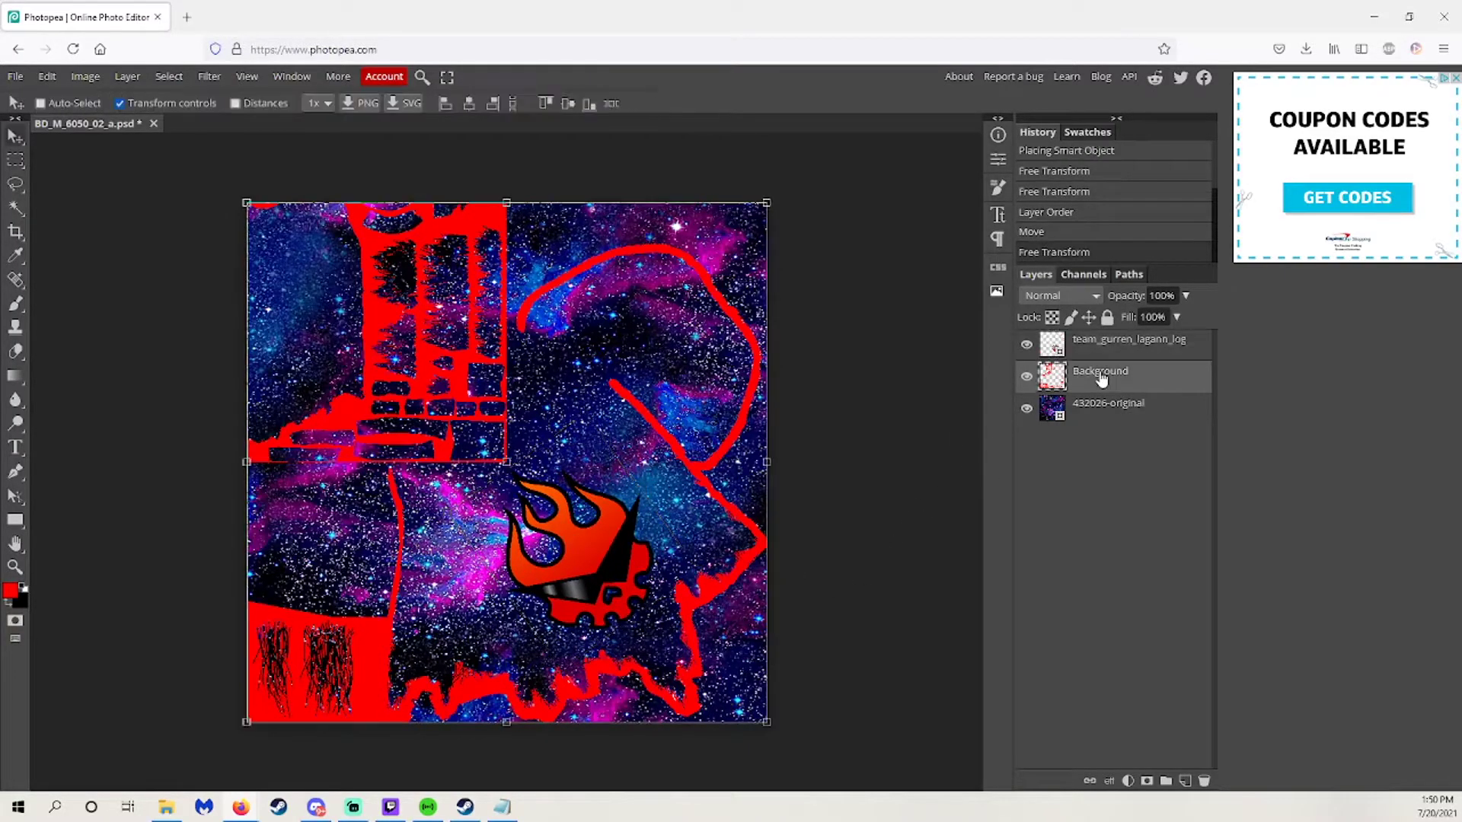
pyautogui.keyDown('ctrl'); pyautogui.click(1109, 405); pyautogui.keyUp('ctrl')
pyautogui.rightClick(1107, 404)
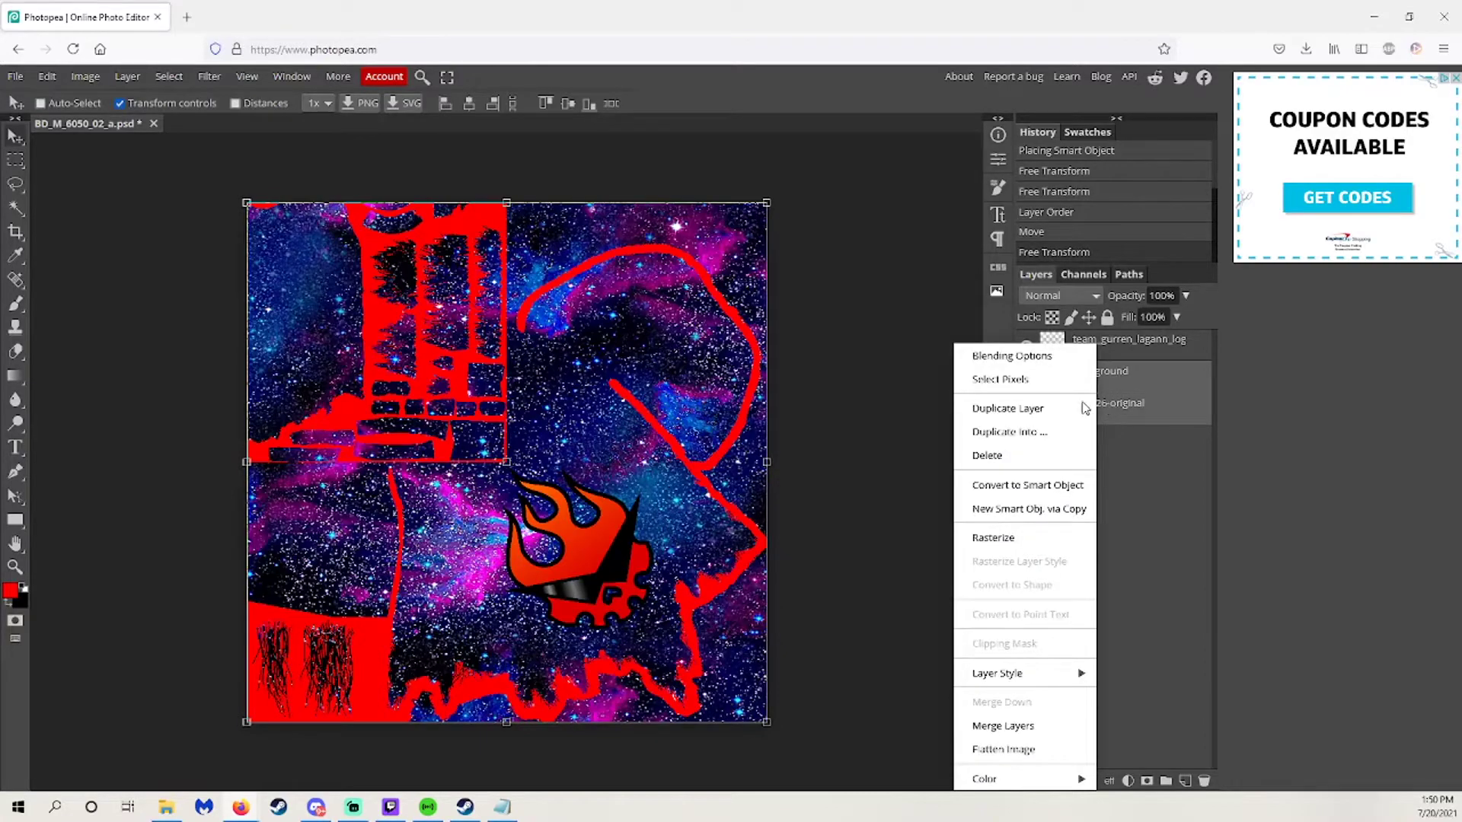
pyautogui.click(1001, 727)
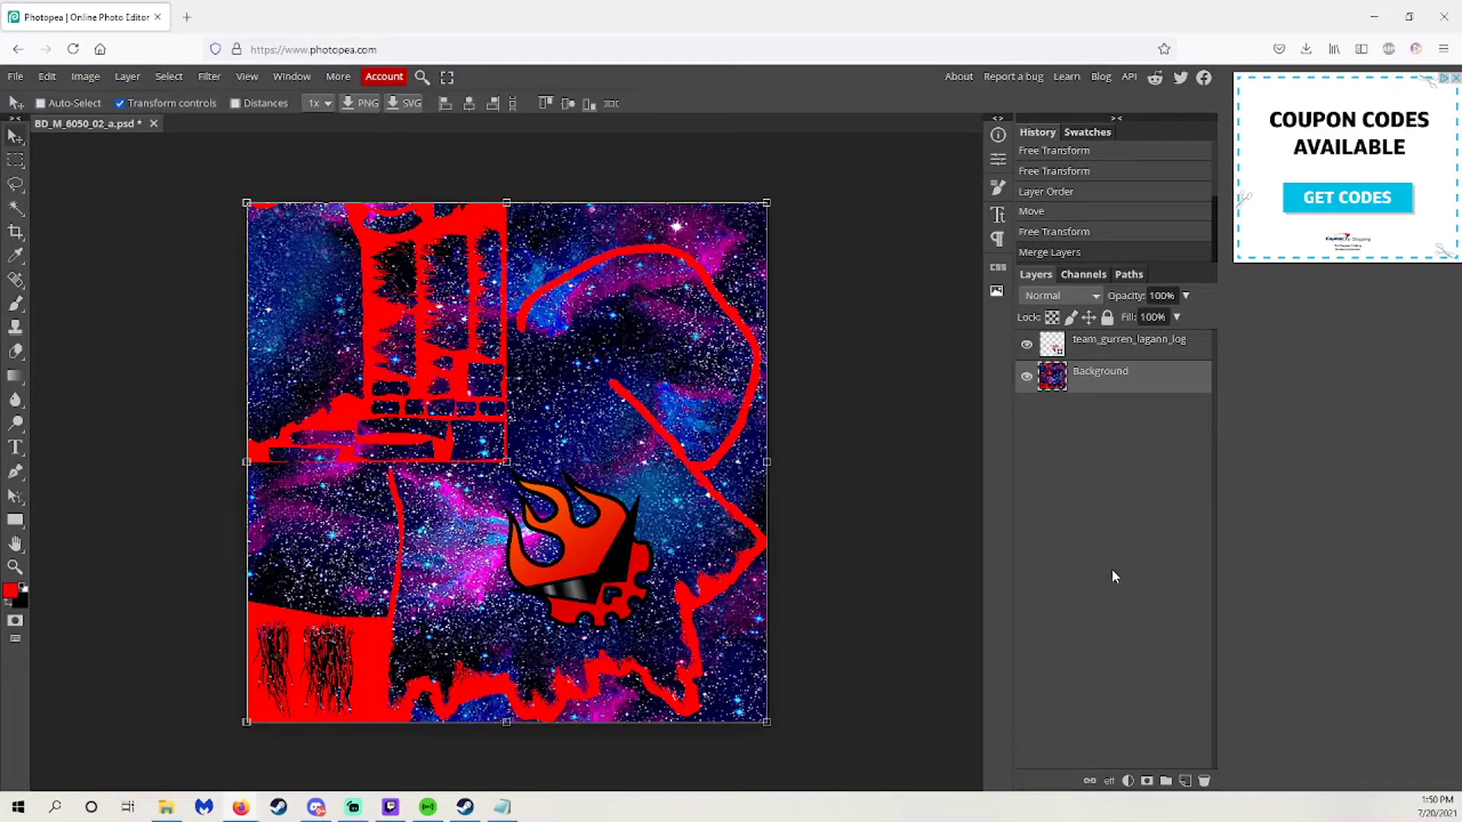
# With the logo layer hidden, select the red areas of Background using Color Range at fuzziness 40, delete them and clear the selection.
pyautogui.click(1026, 346)
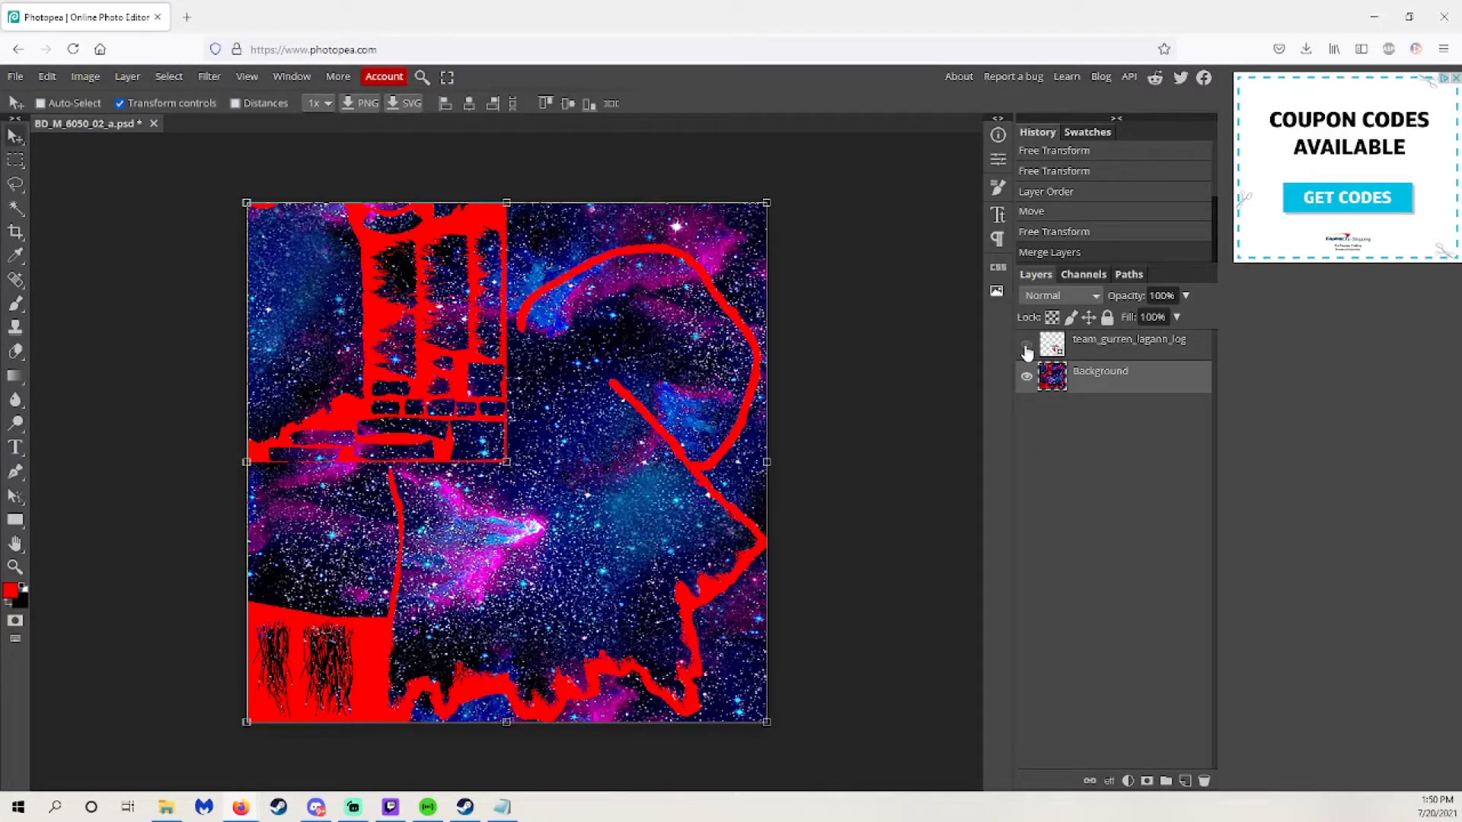
pyautogui.click(13, 161)
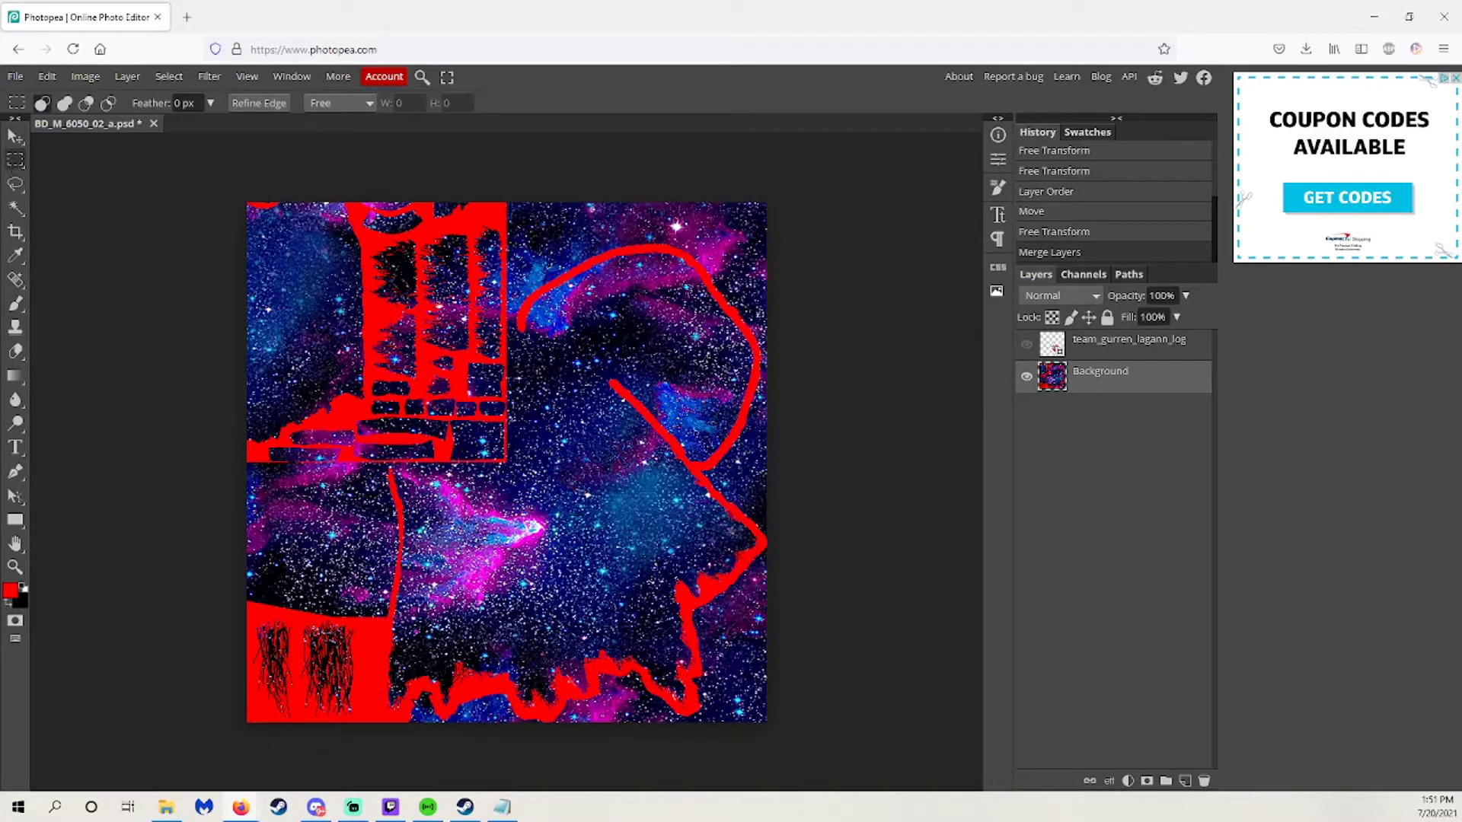
pyautogui.rightClick(579, 473)
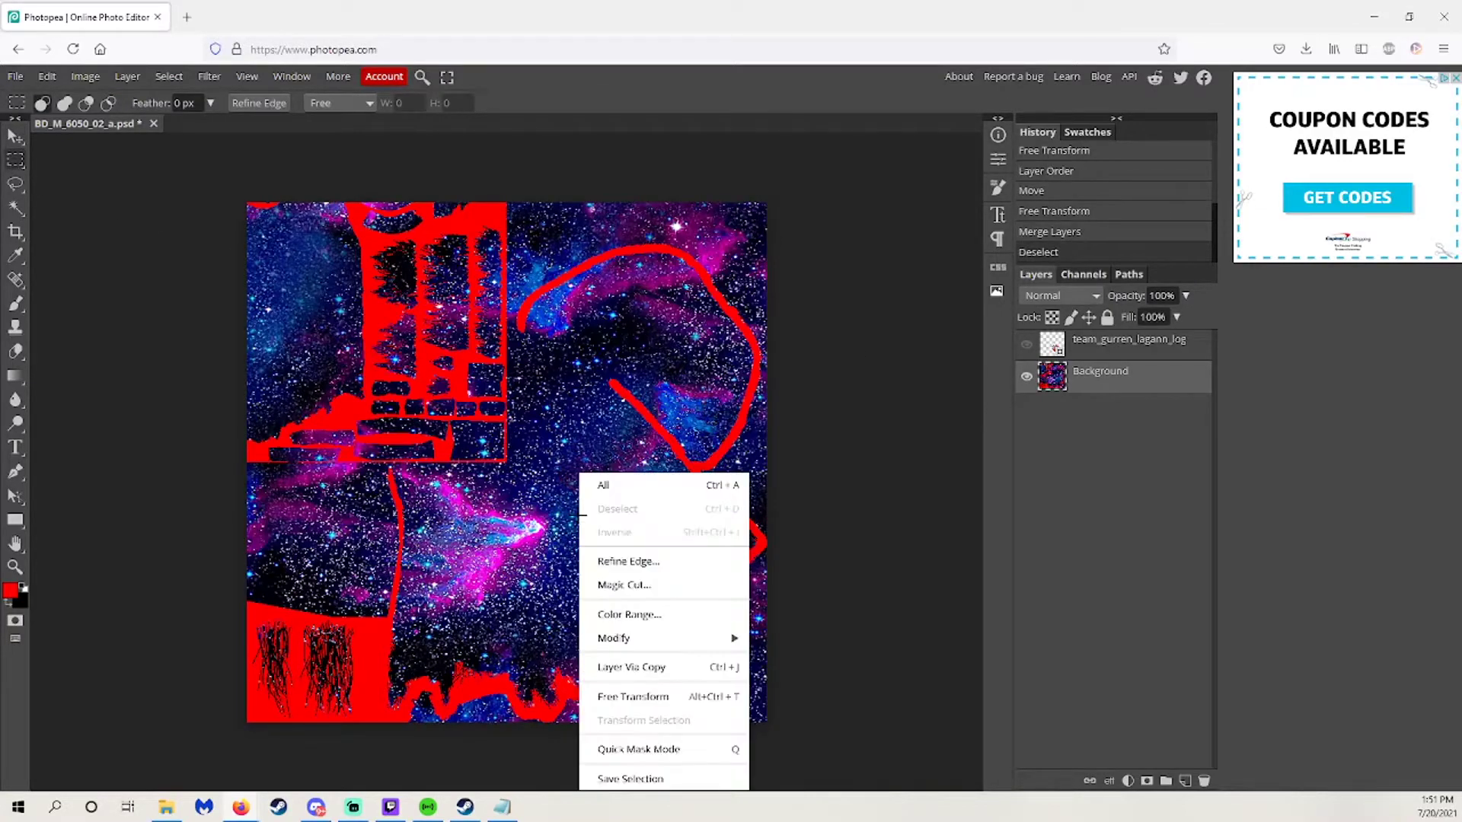
pyautogui.click(623, 615)
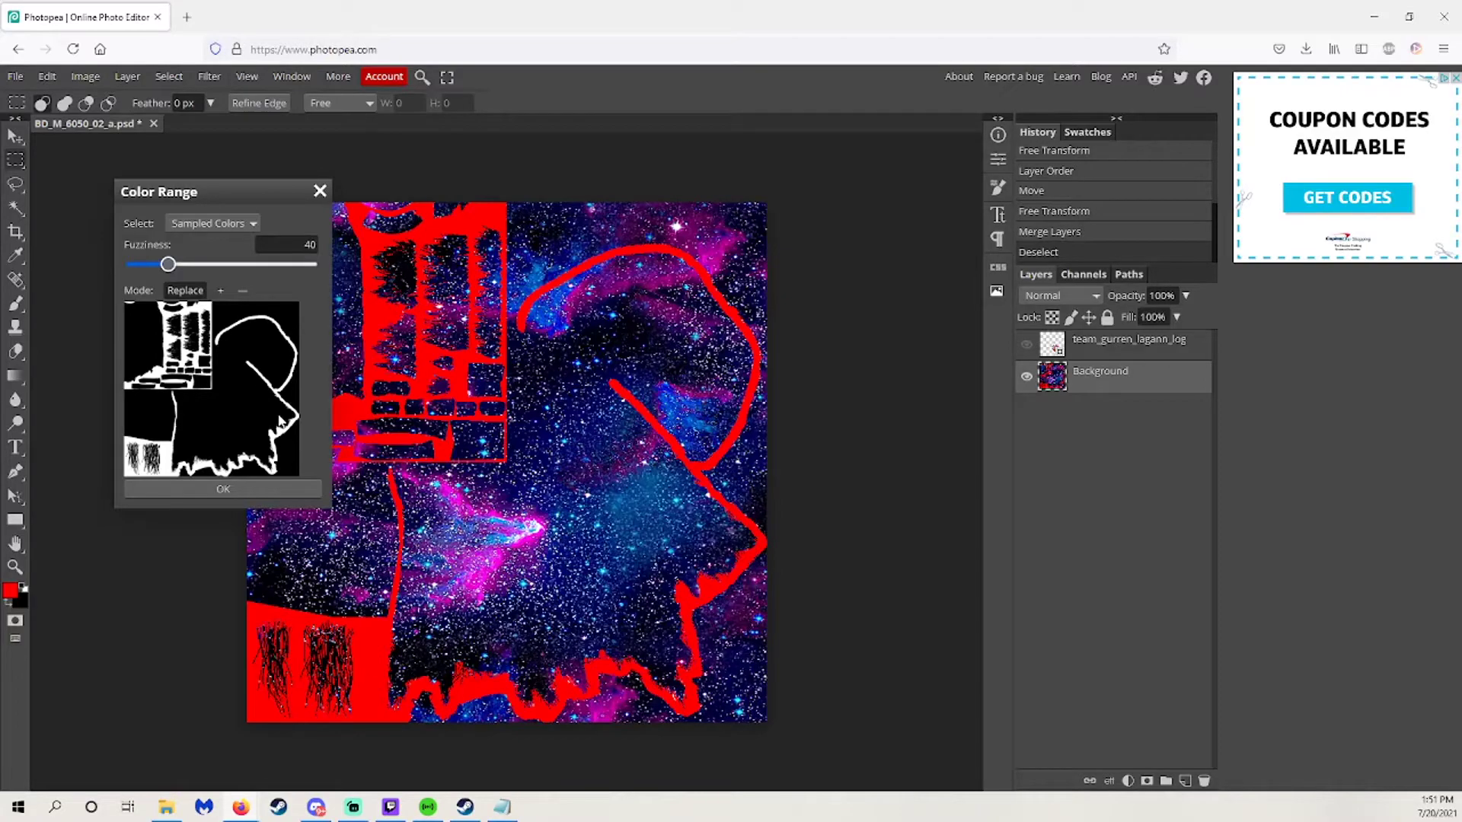
pyautogui.click(16, 258)
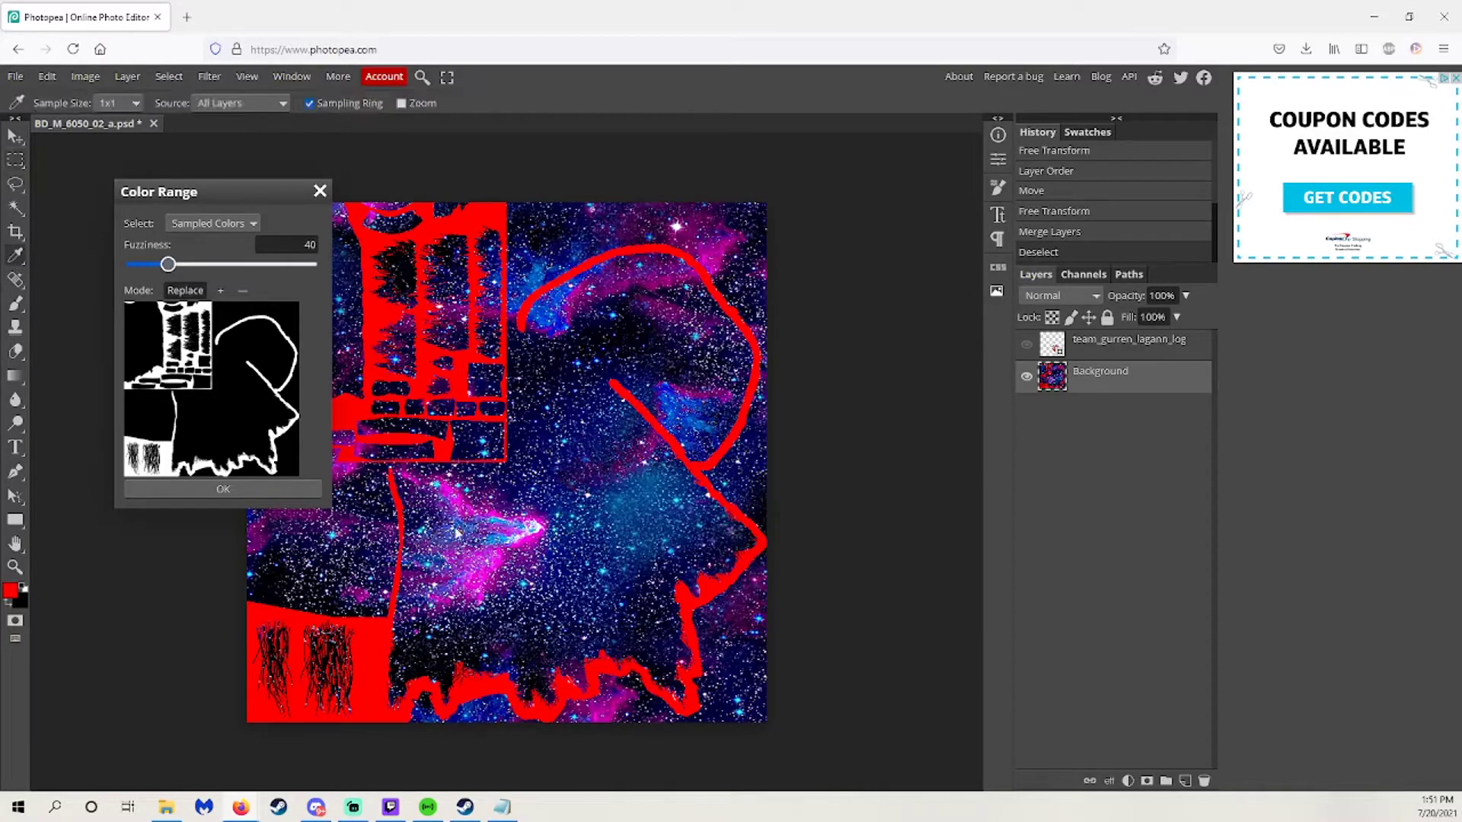
pyautogui.click(223, 490)
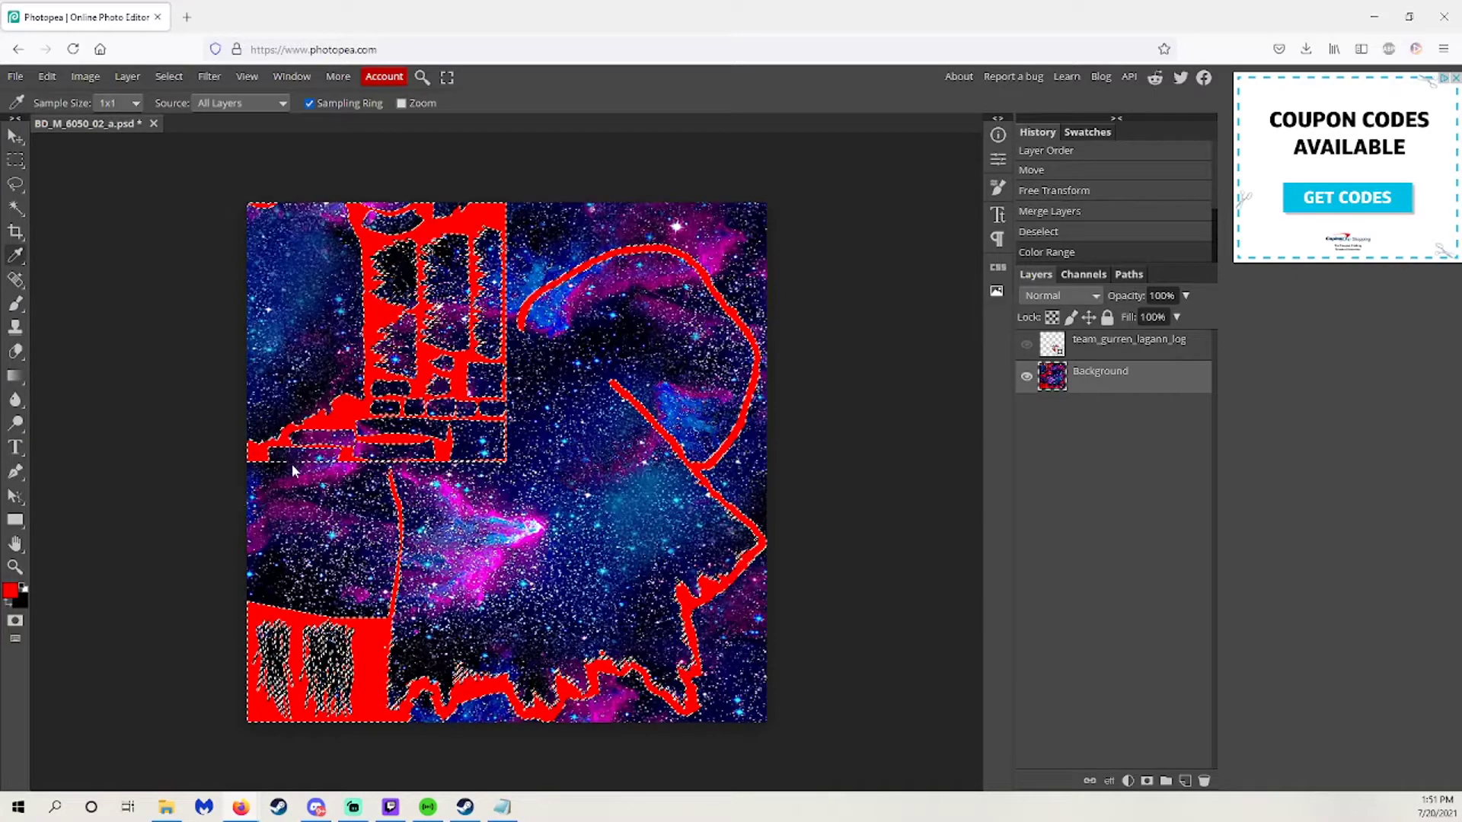
pyautogui.press('Delete')
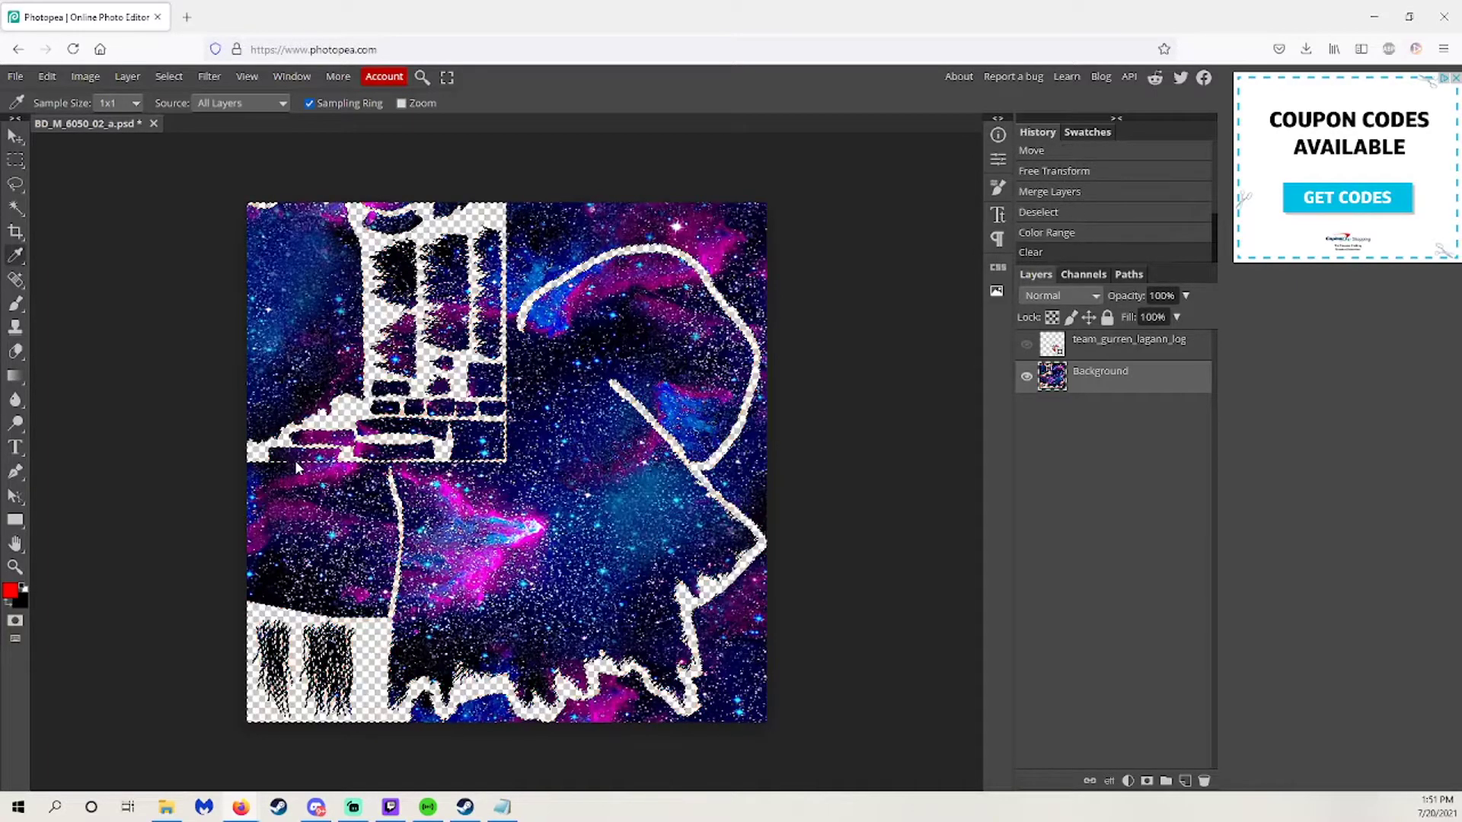
pyautogui.click(15, 162)
pyautogui.hotkey('ctrl', 'd')
# Show the logo layer again and export the texture in DDS format, saving it as BD_M_6050_02_a.dds.
pyautogui.click(1026, 345)
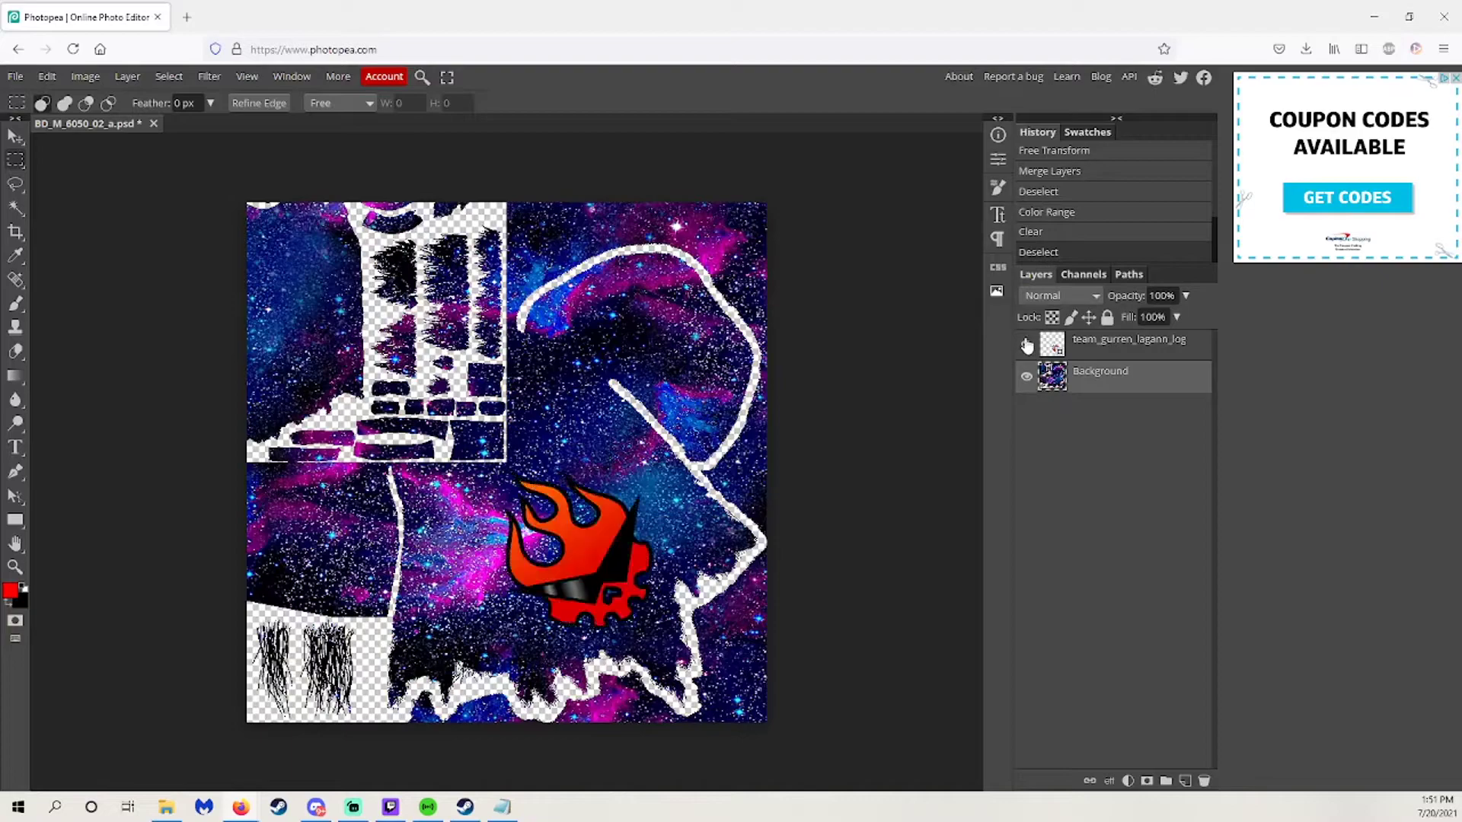
pyautogui.click(16, 141)
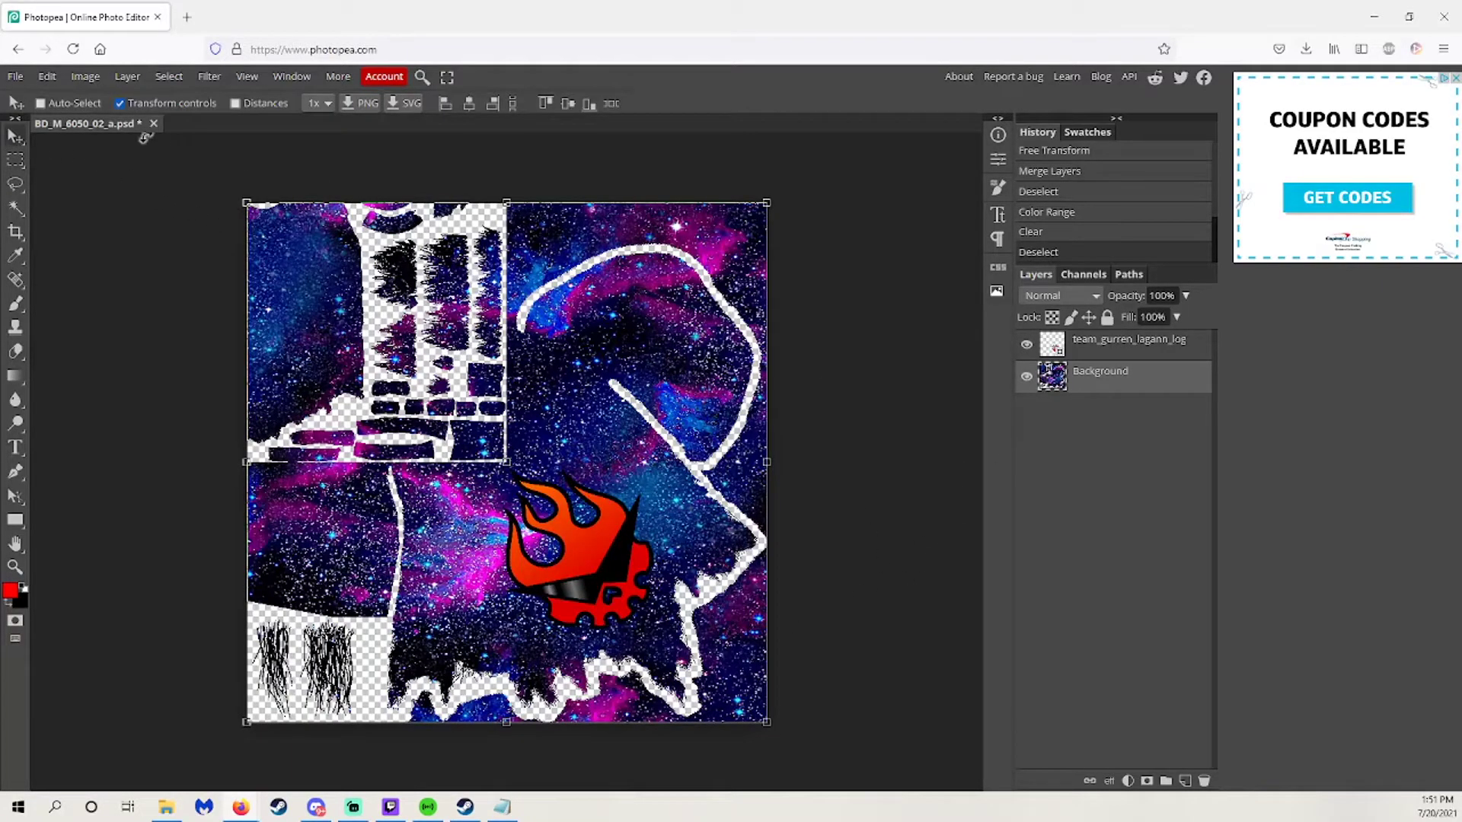
pyautogui.click(14, 77)
pyautogui.moveTo(84, 299)
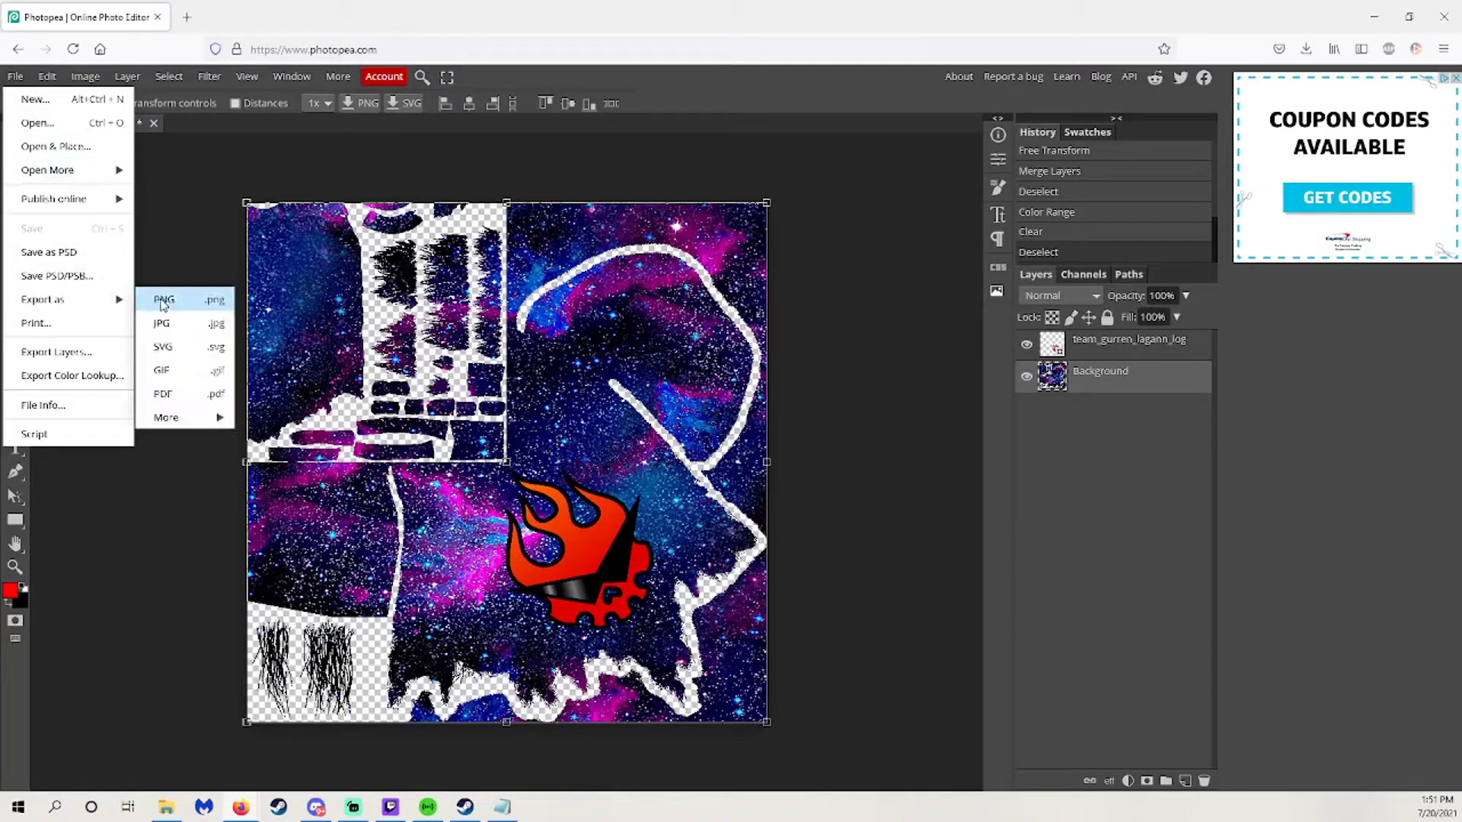
pyautogui.moveTo(187, 419)
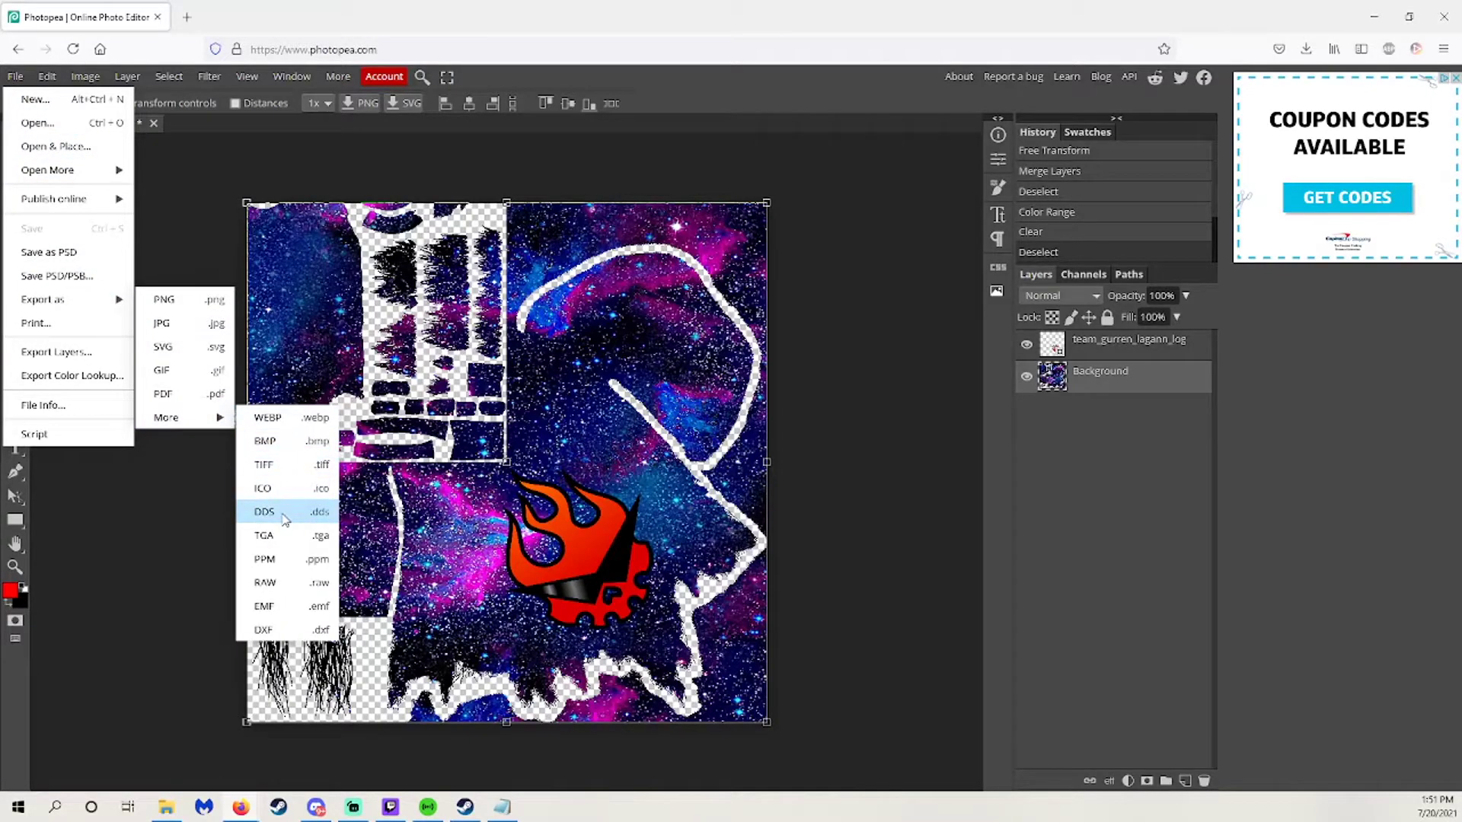
pyautogui.click(265, 512)
pyautogui.click(590, 347)
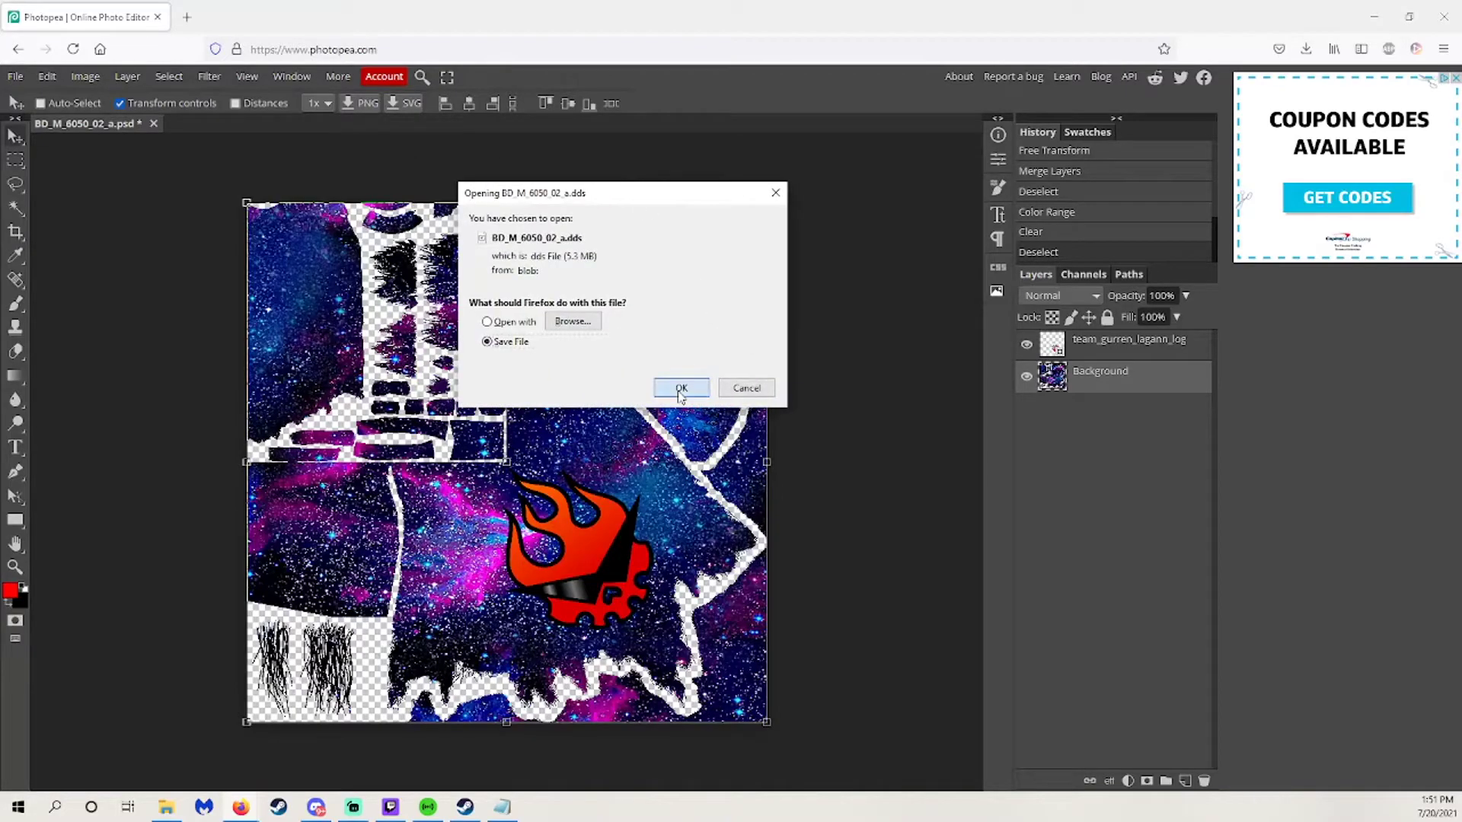
pyautogui.click(681, 388)
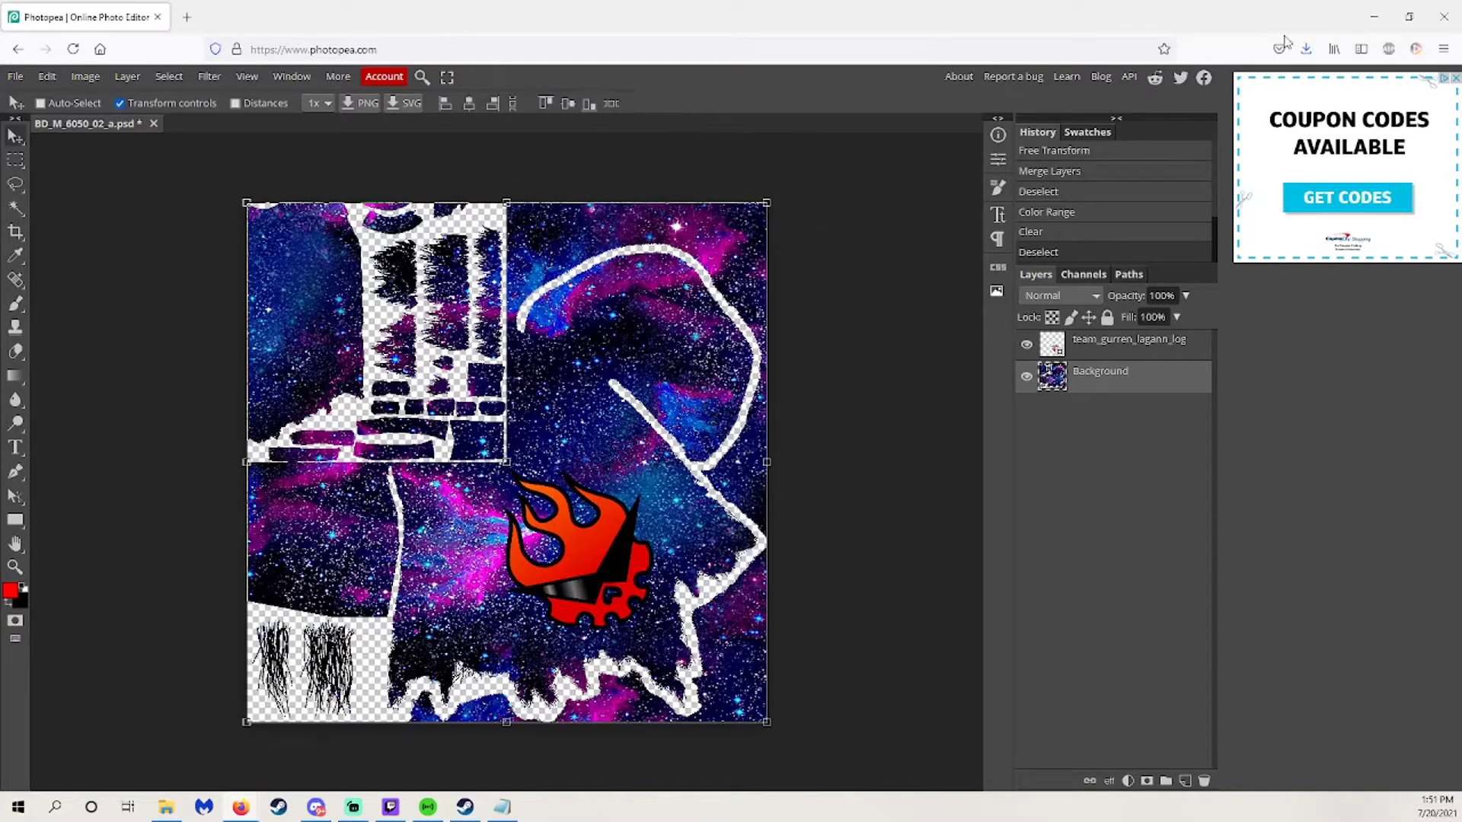
# Switch to File Explorer and open the BD_M_6050-tpf texture folder inside the Millwood Cape Mod Template.
pyautogui.moveTo(1230, 12); pyautogui.dragTo(981, 258)
pyautogui.click(1011, 126)
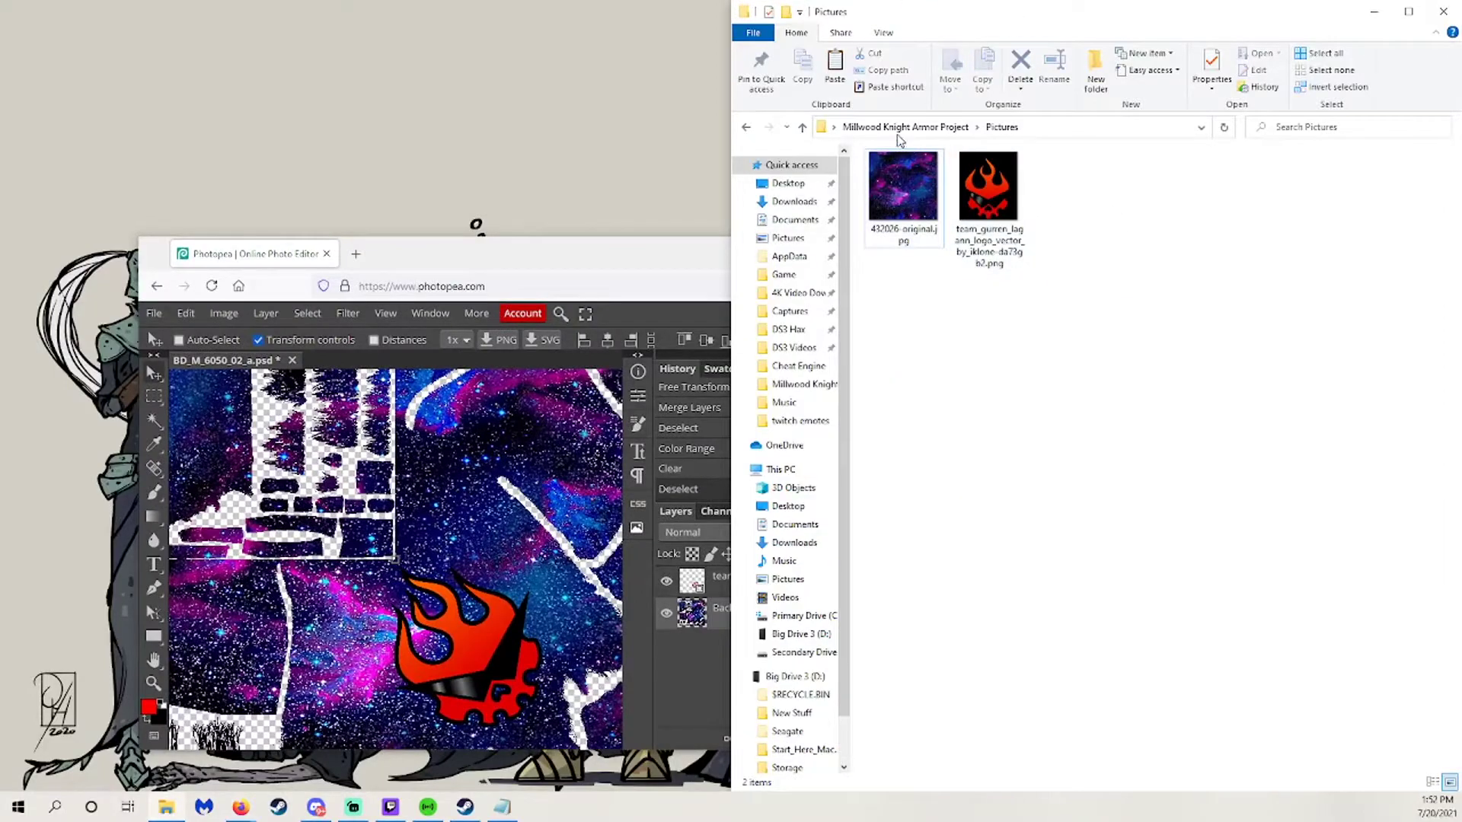
pyautogui.click(885, 126)
pyautogui.doubleClick(902, 191)
pyautogui.doubleClick(906, 178)
pyautogui.doubleClick(906, 177)
pyautogui.doubleClick(906, 178)
pyautogui.doubleClick(906, 179)
pyautogui.doubleClick(906, 179)
pyautogui.doubleClick(906, 178)
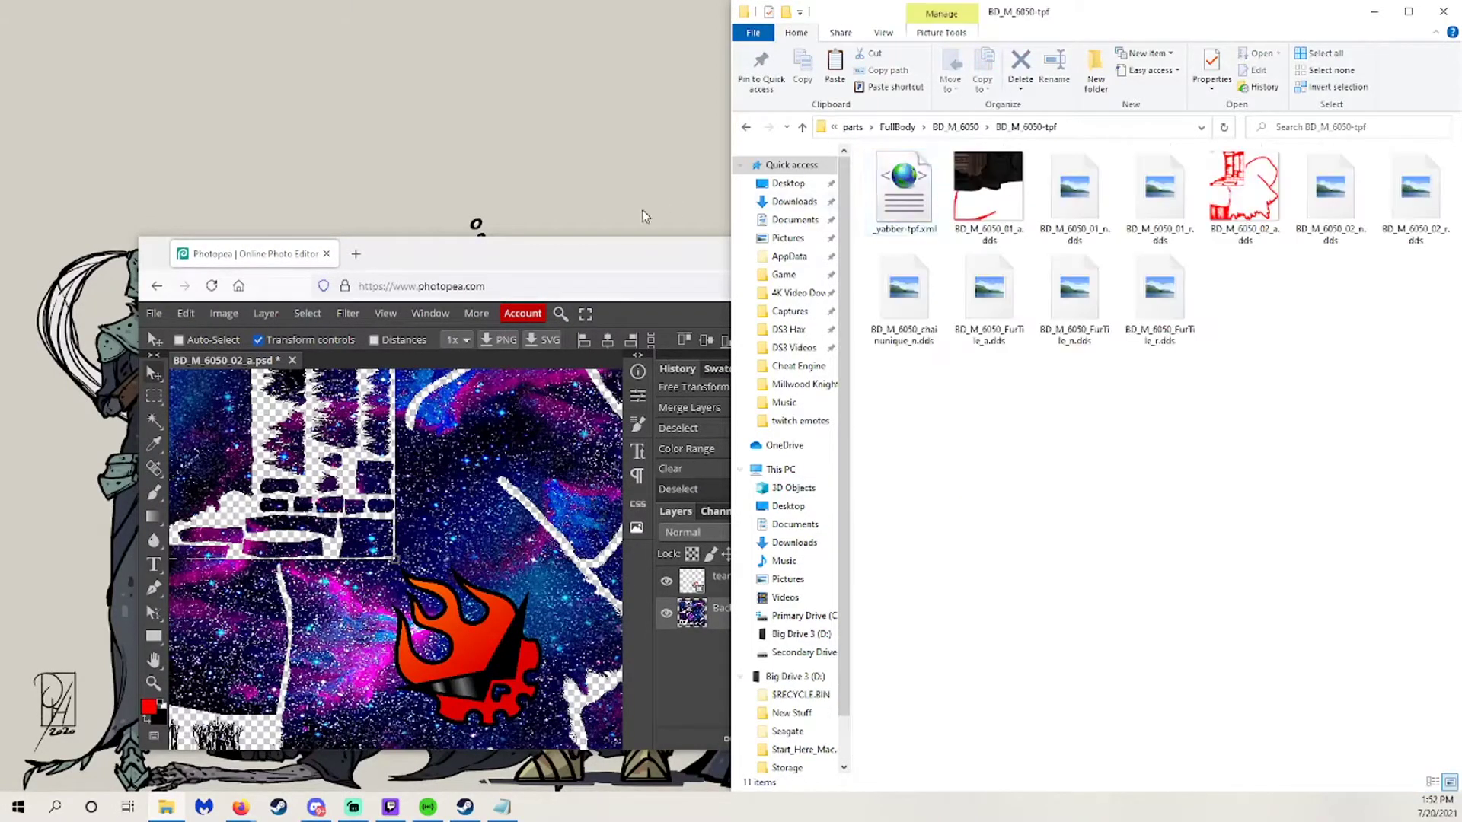
# Move the downloaded BD_M_6050_02_a.dds into the BD_M_6050-tpf folder, replacing the existing file.
pyautogui.click(647, 254)
pyautogui.click(944, 287)
pyautogui.moveTo(762, 321); pyautogui.dragTo(1224, 360)
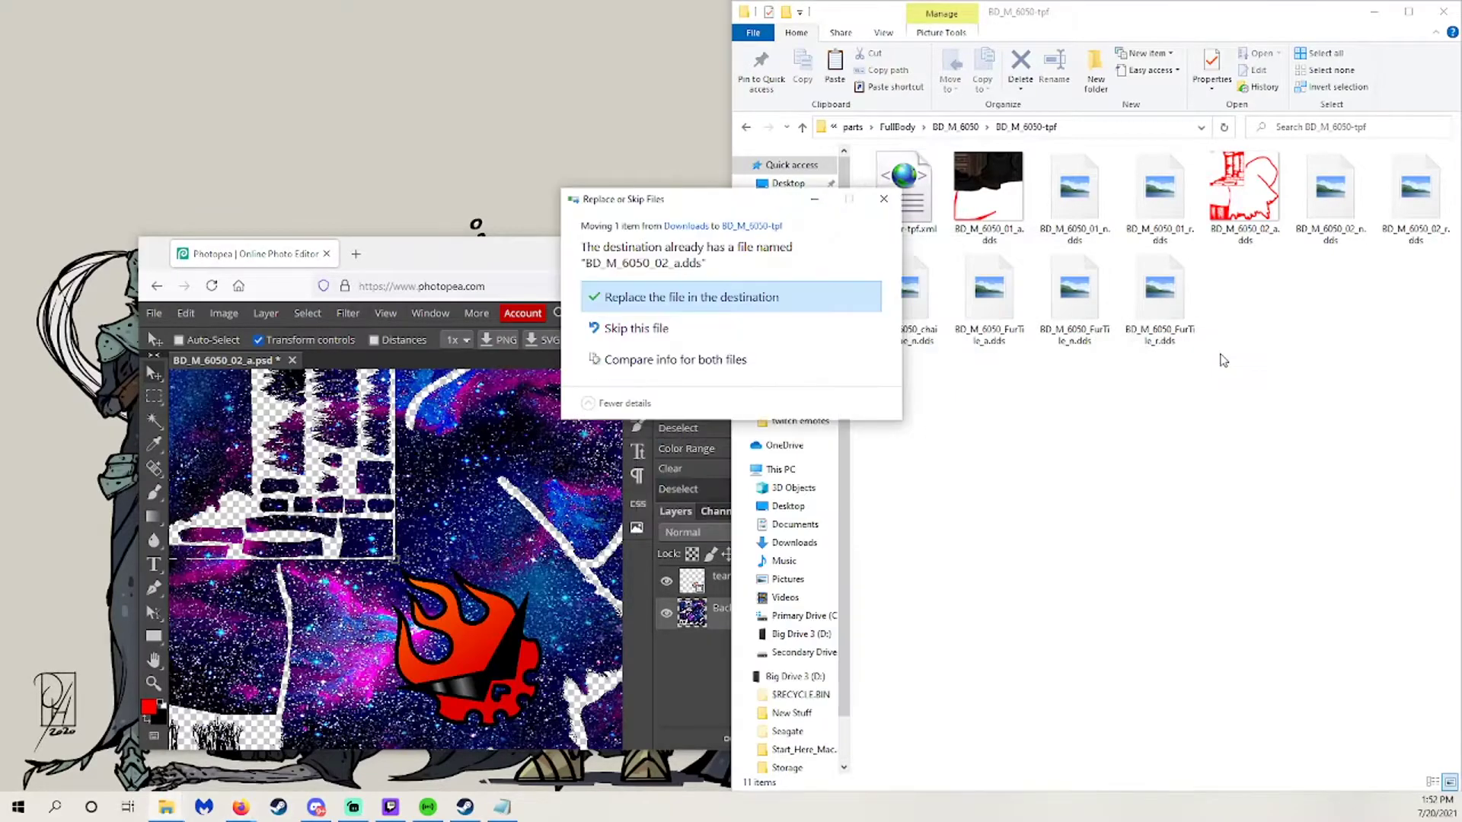
pyautogui.click(691, 304)
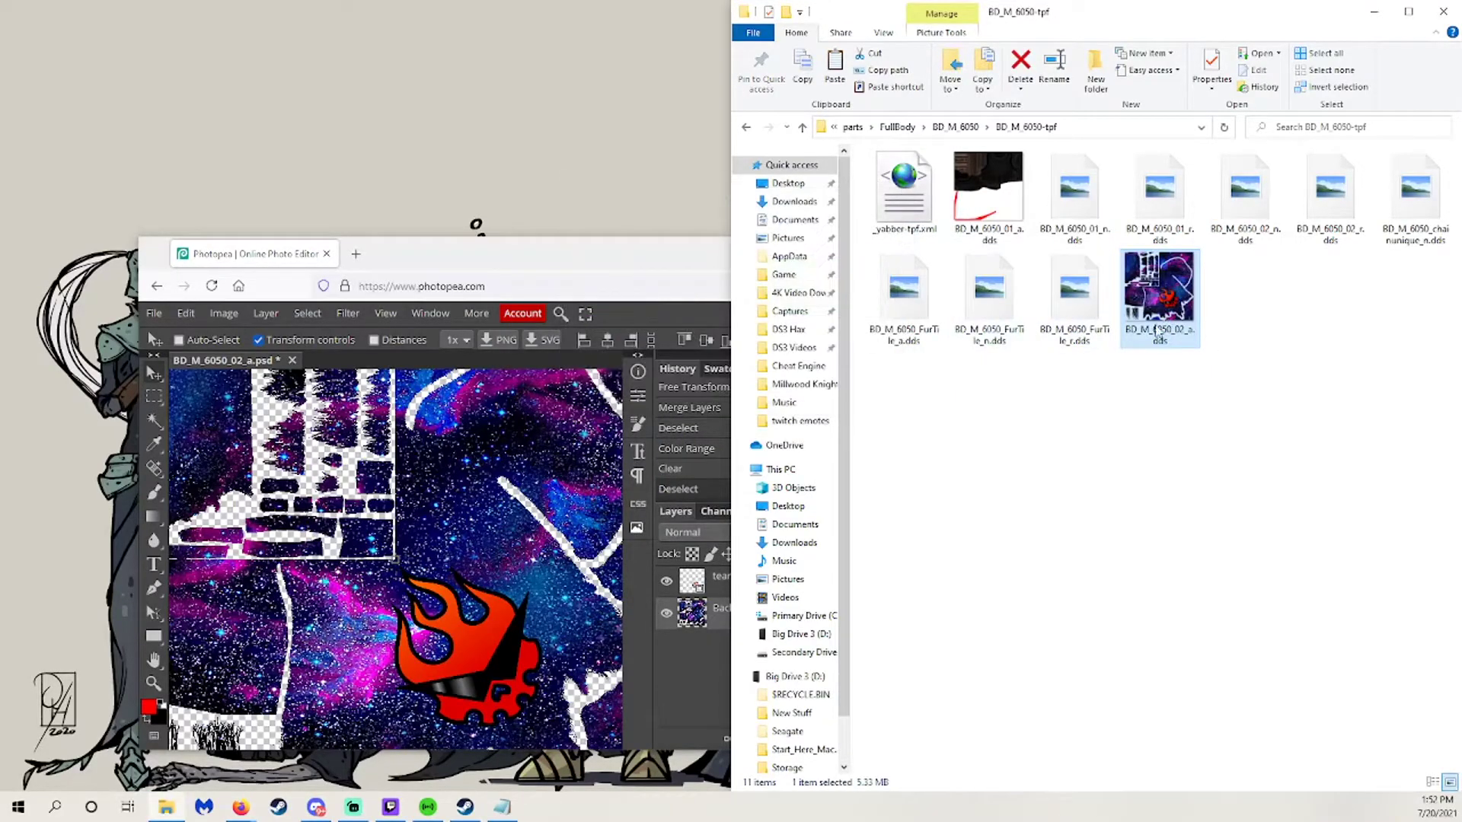
pyautogui.click(1123, 467)
# Open BD_M_6050_01_a.dds from the BD_M_6050-tpf folder in a second Photopea browser tab.
pyautogui.moveTo(637, 253); pyautogui.dragTo(624, 1)
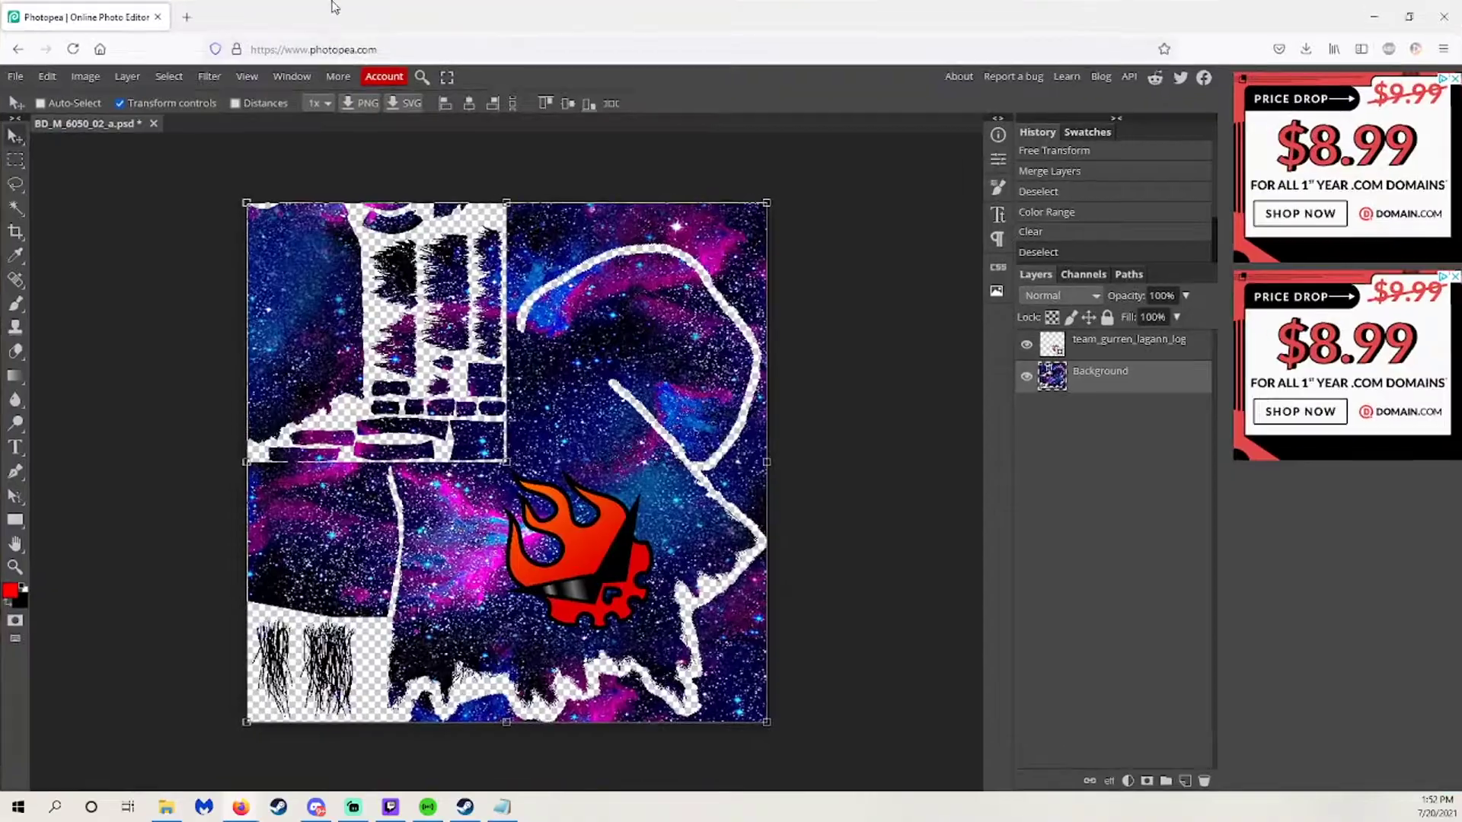
pyautogui.click(186, 17)
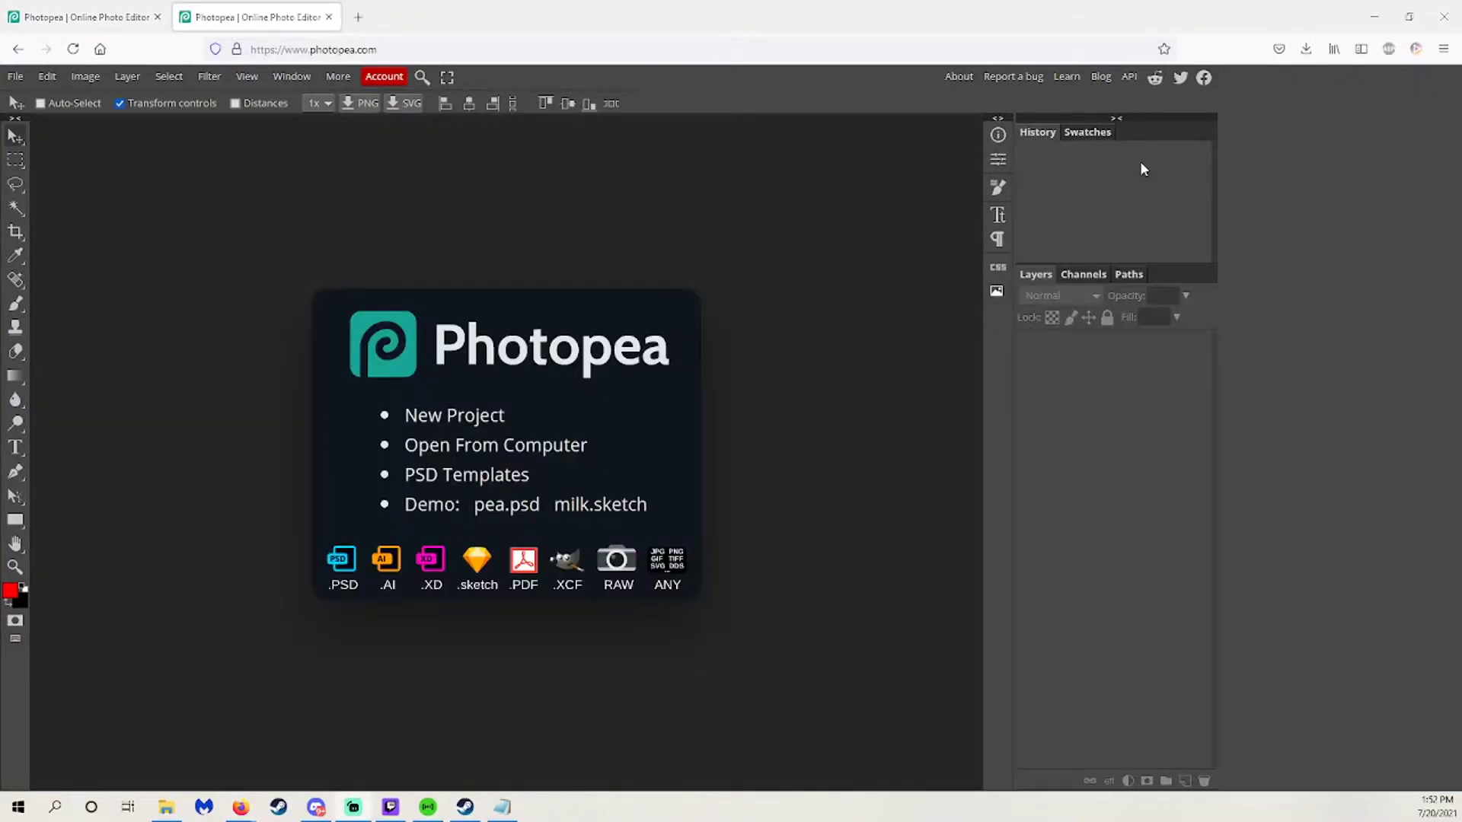
pyautogui.moveTo(1142, 21); pyautogui.dragTo(867, 233)
pyautogui.click(1293, 424)
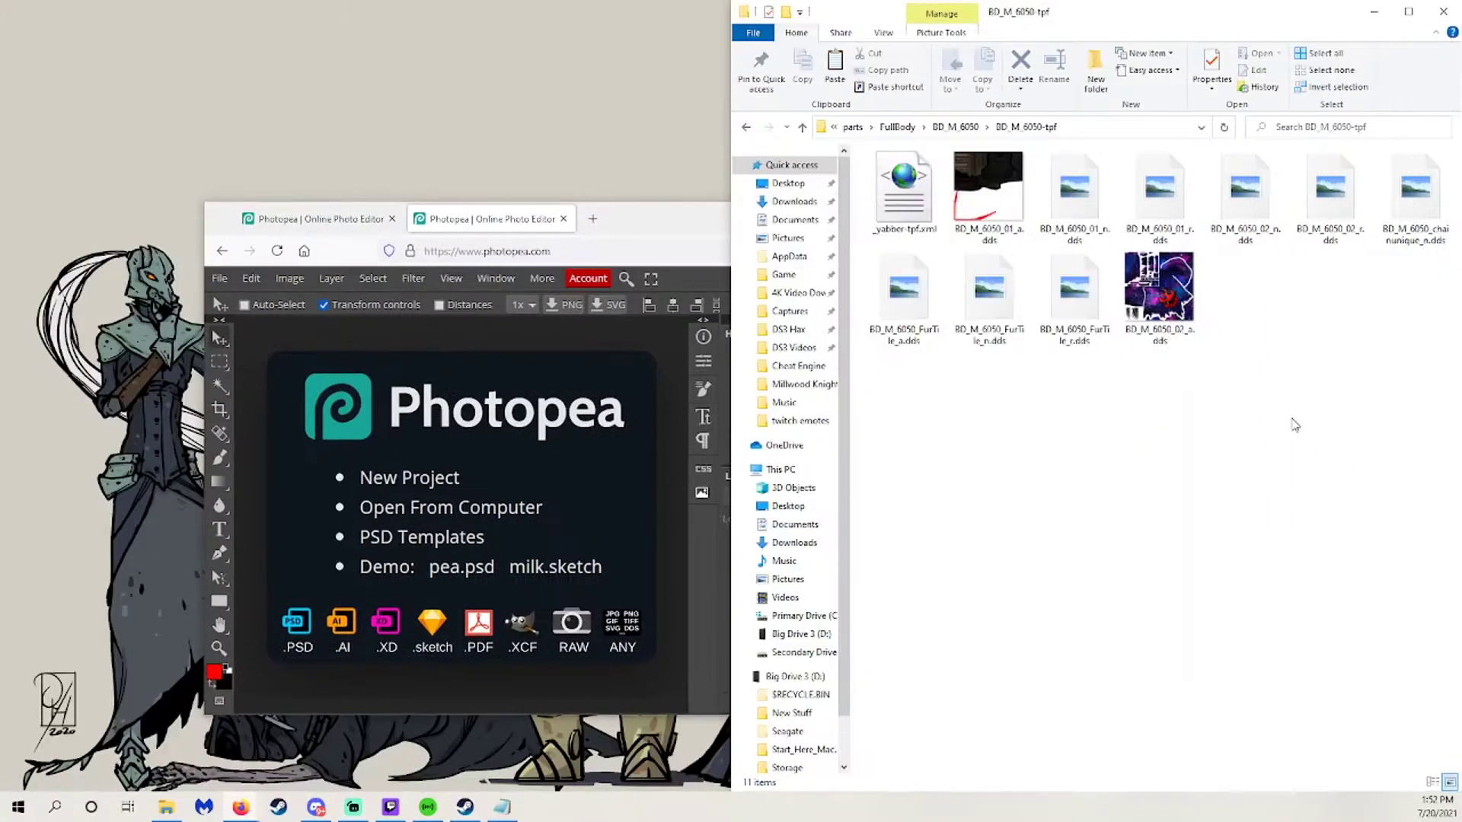
pyautogui.moveTo(984, 200); pyautogui.dragTo(590, 563)
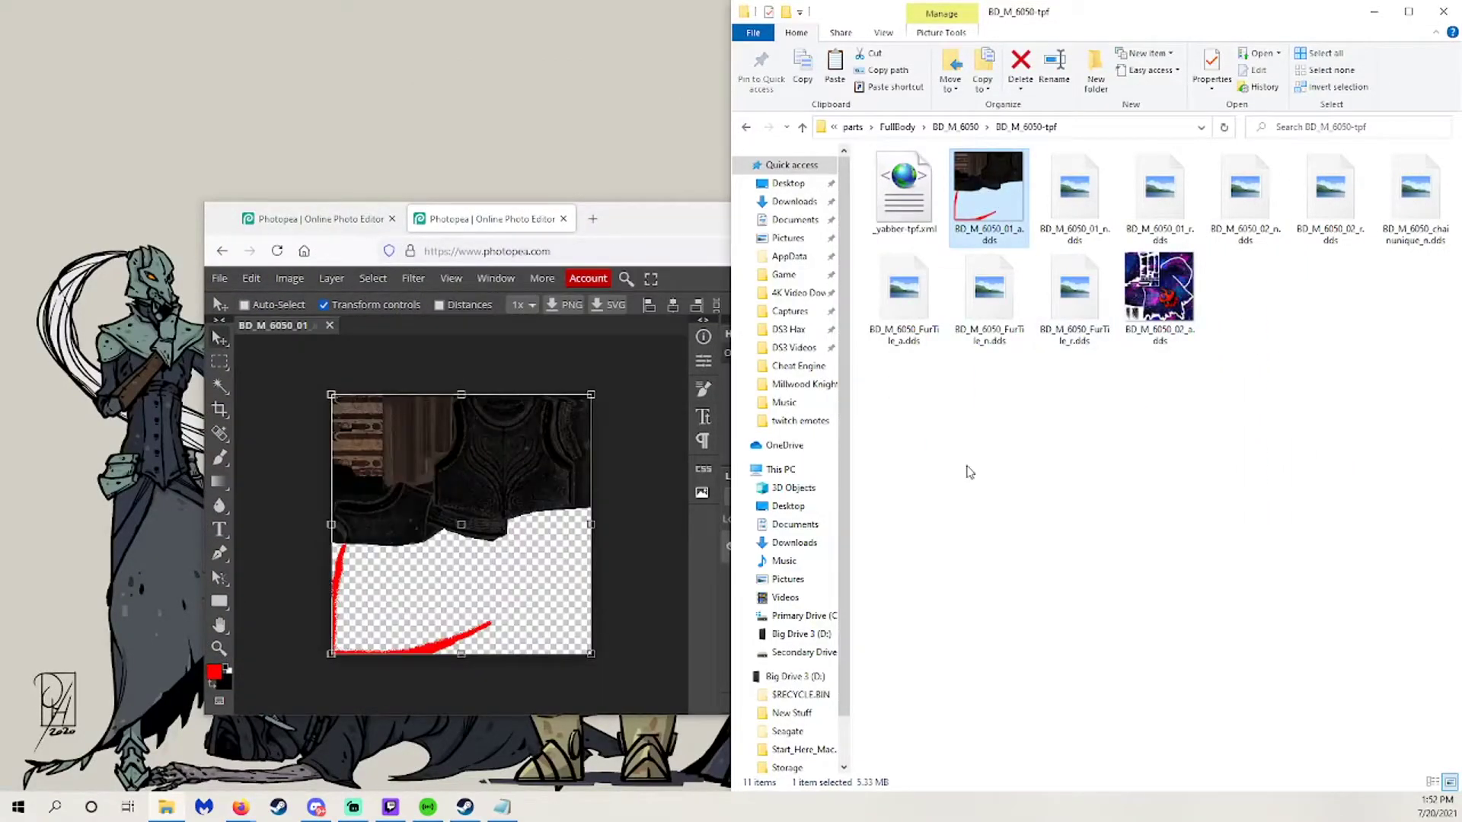
# Place 432026-original.jpg from the Millwood Knight Armor Project's Pictures folder into the BD_M_6050_01_a document.
pyautogui.click(898, 127)
pyautogui.click(902, 128)
pyautogui.click(914, 127)
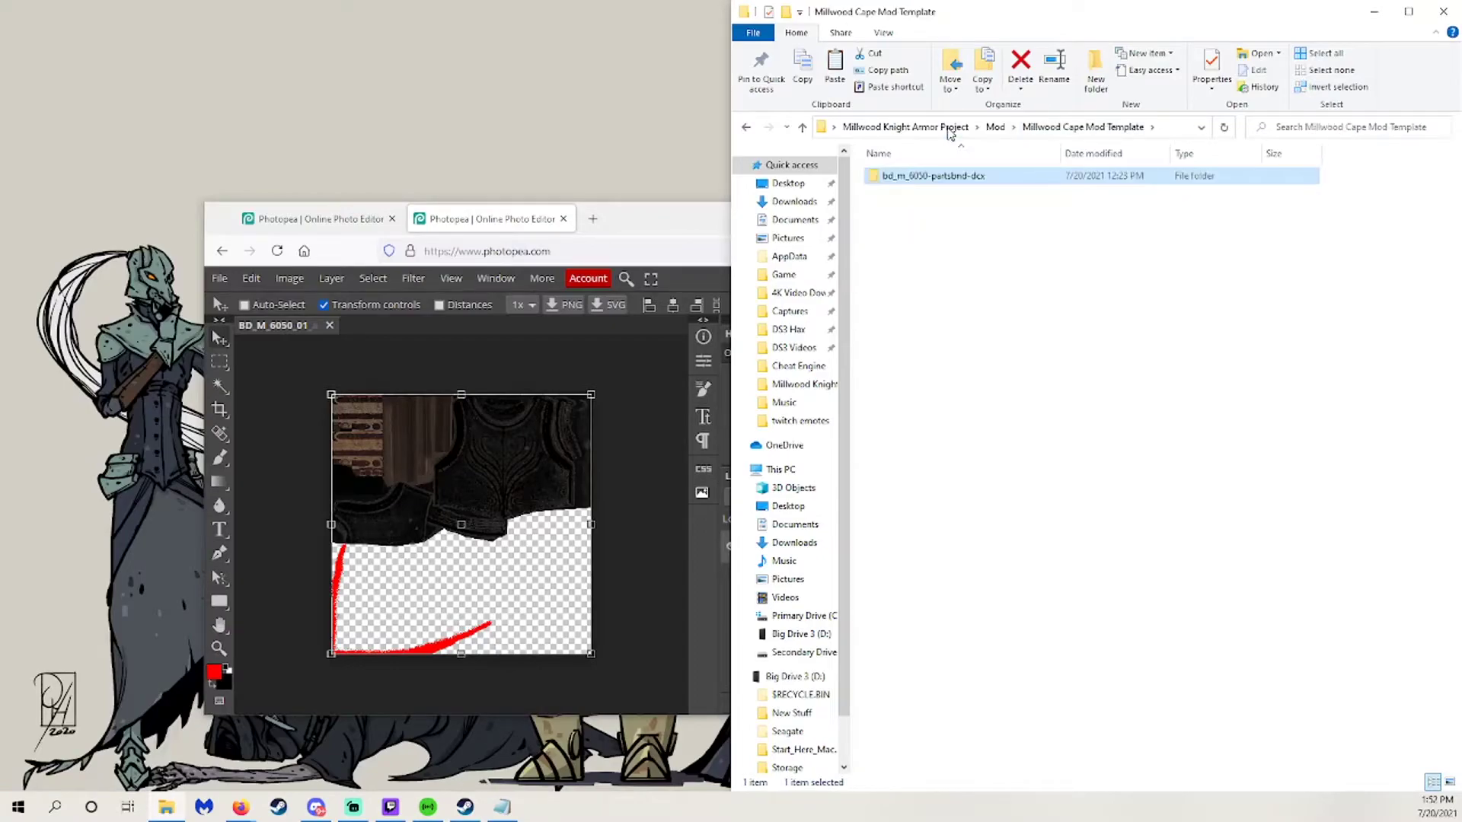
pyautogui.click(996, 130)
pyautogui.click(944, 128)
pyautogui.doubleClick(913, 212)
pyautogui.moveTo(903, 186); pyautogui.dragTo(537, 582)
pyautogui.doubleClick(661, 219)
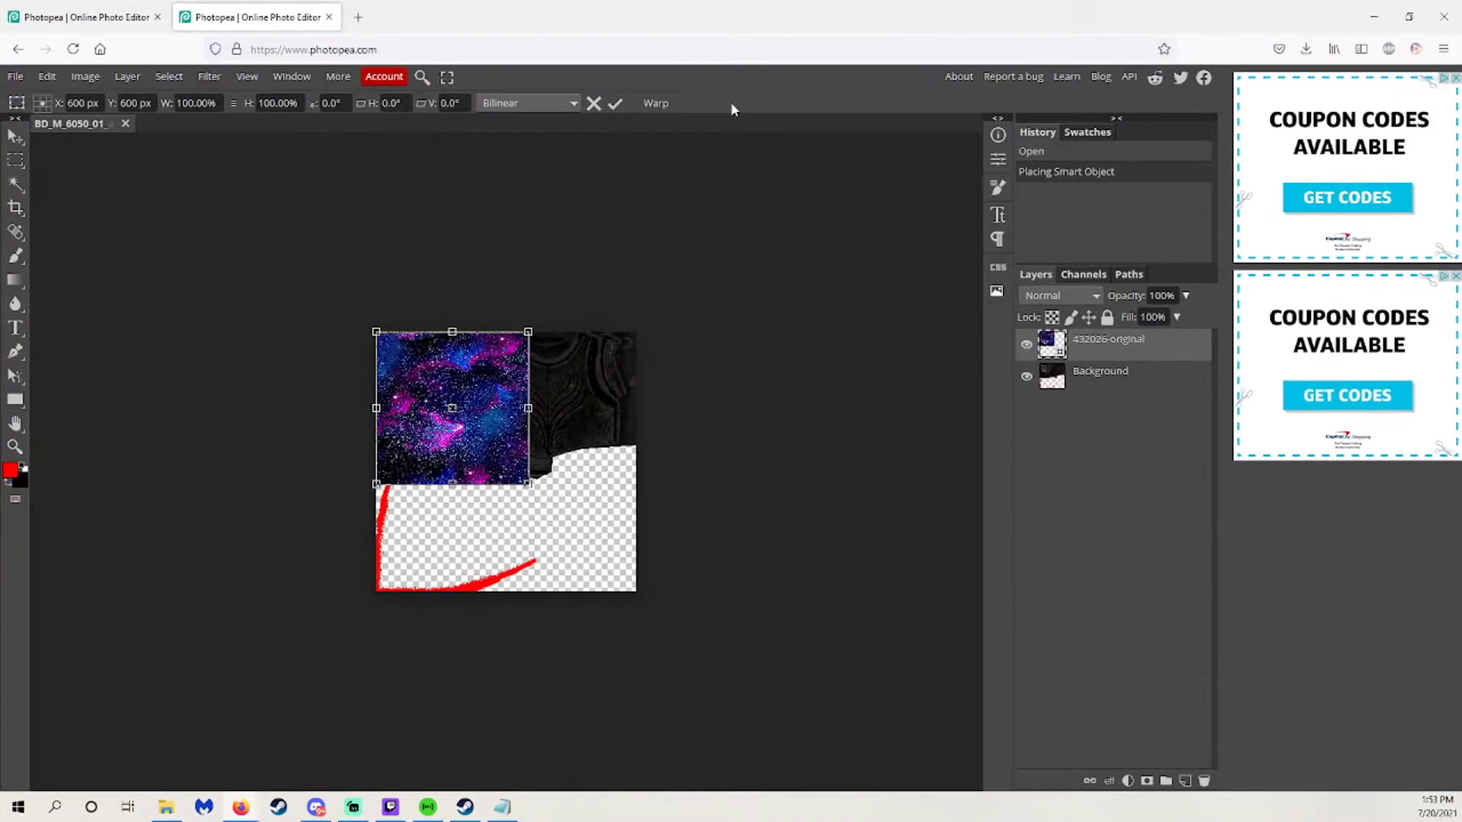
# Rotate the galaxy layer about -17.5°, enlarge it slightly and position it over the lower-right part of the canvas.
pyautogui.click(15, 448)
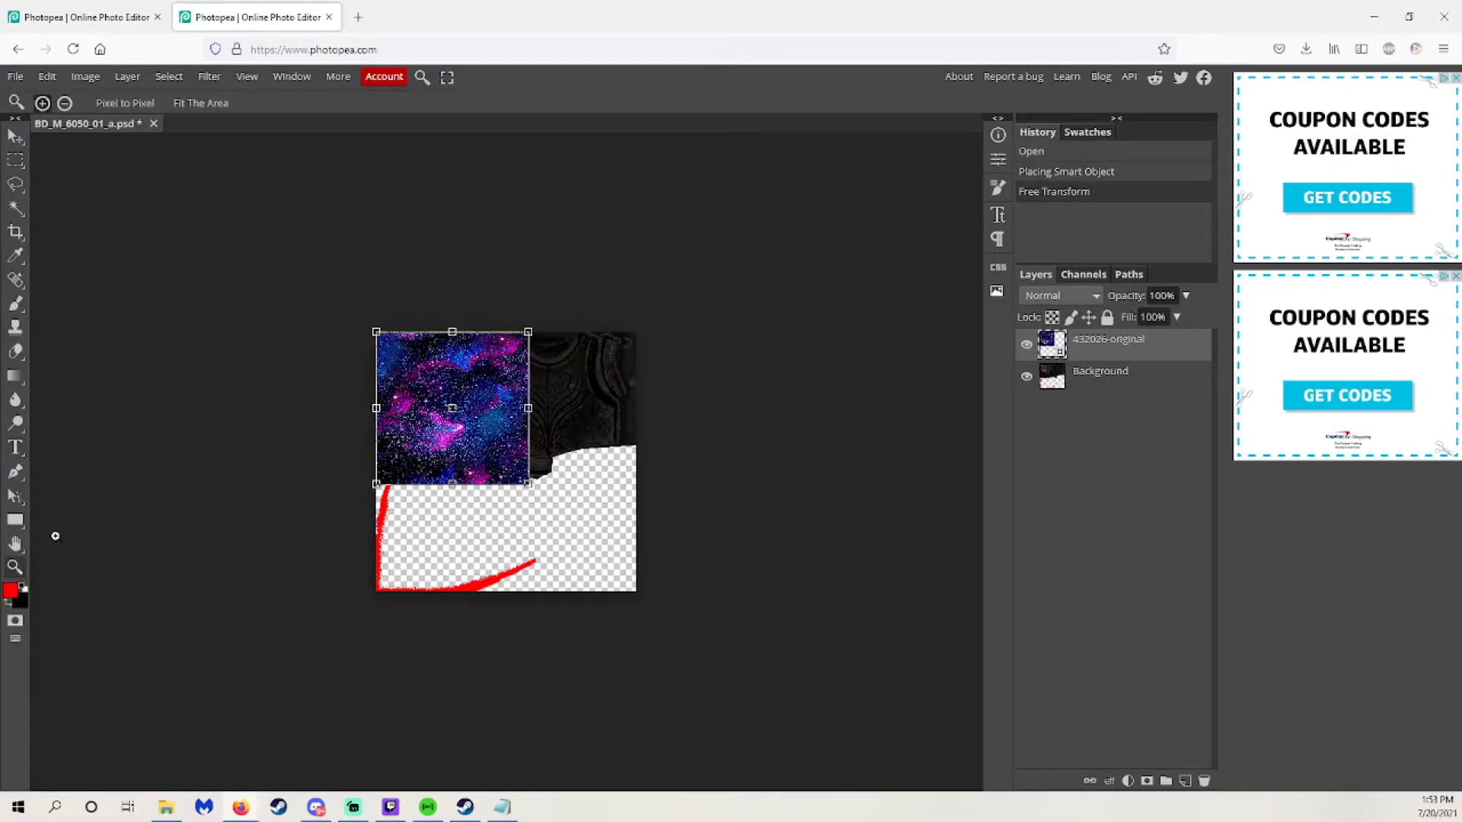
pyautogui.click(494, 589)
pyautogui.click(15, 139)
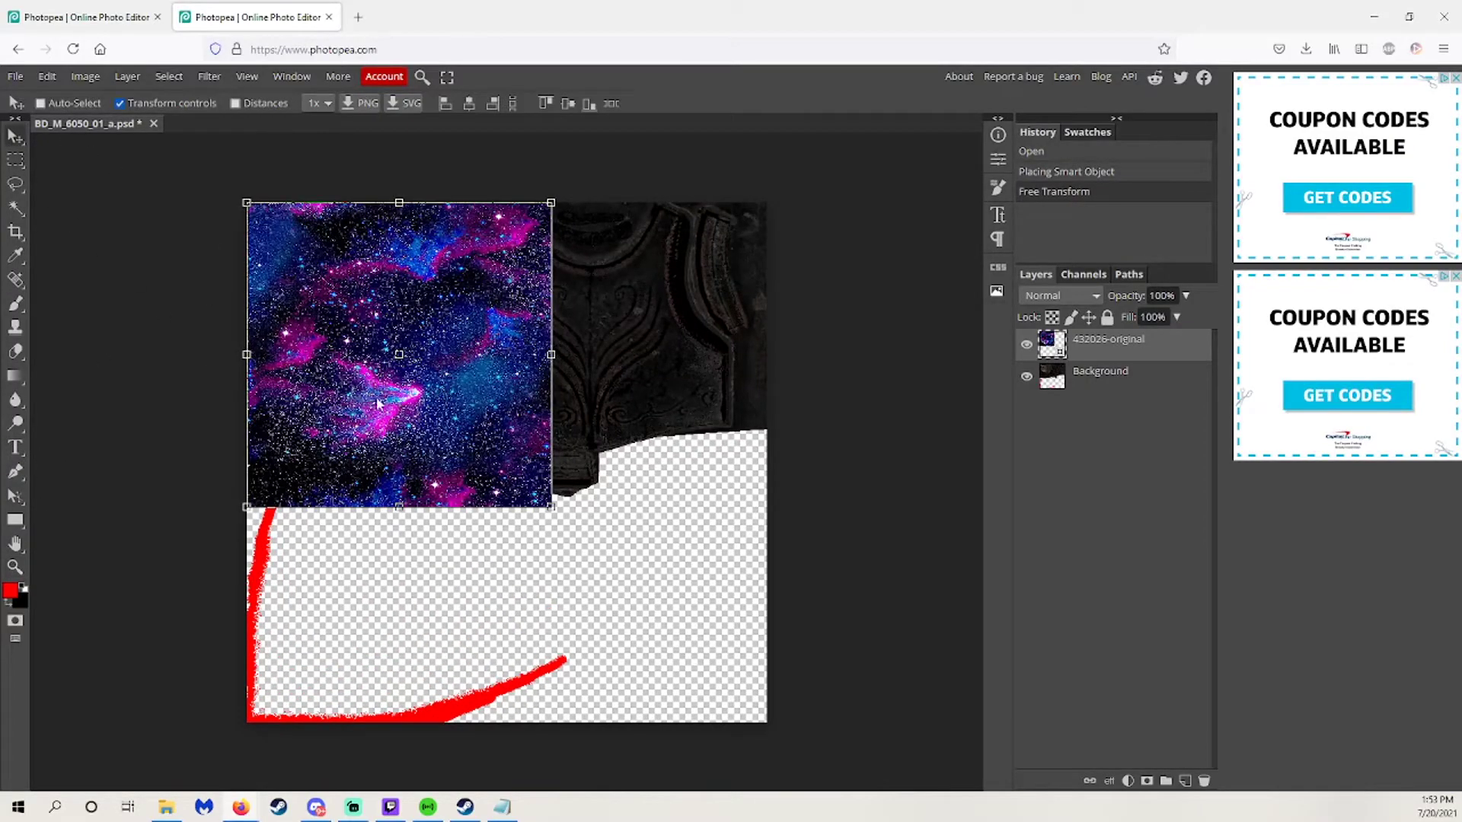
pyautogui.moveTo(418, 394); pyautogui.dragTo(474, 492)
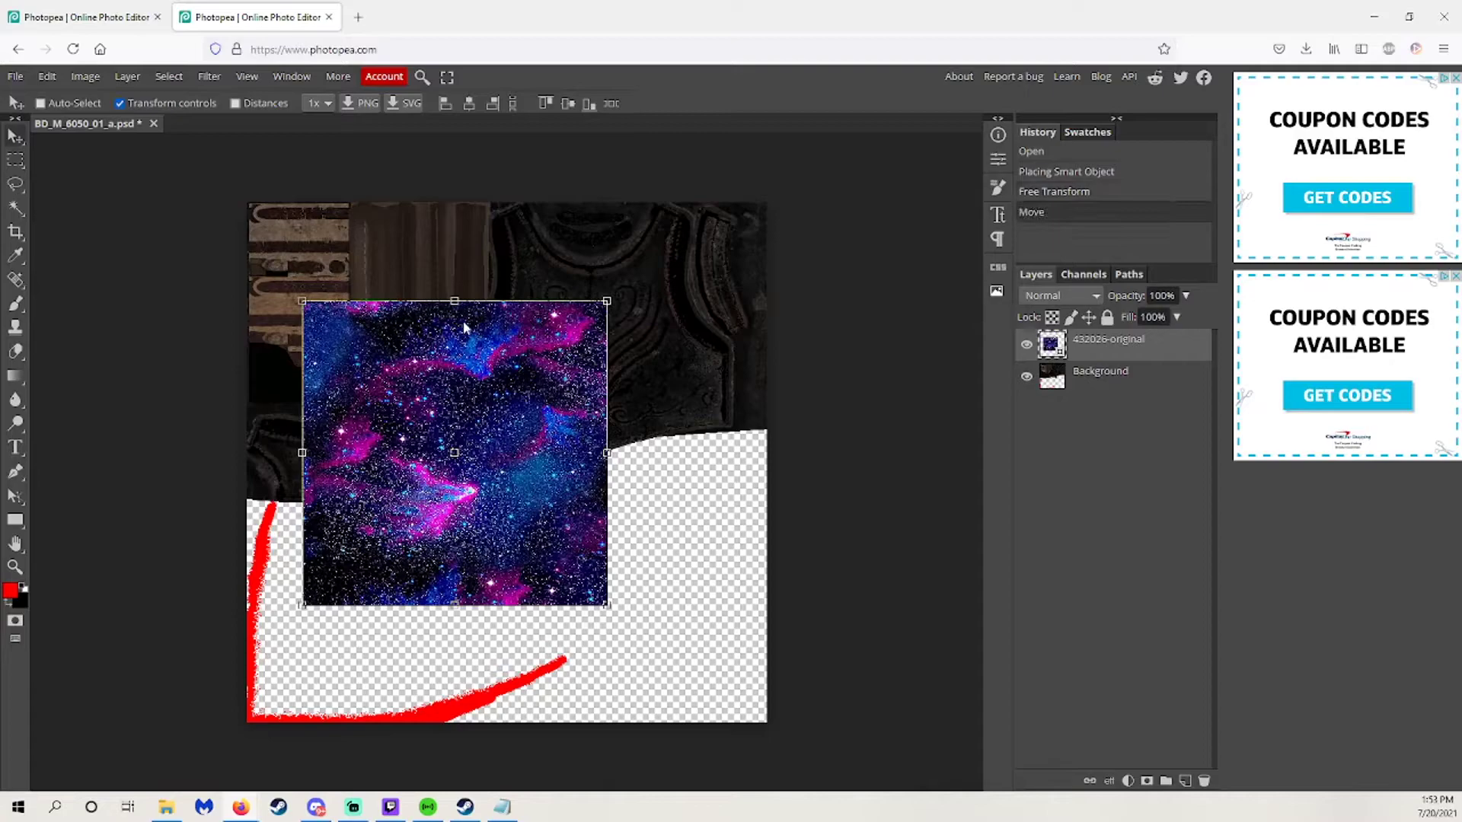
pyautogui.moveTo(456, 294); pyautogui.dragTo(405, 294)
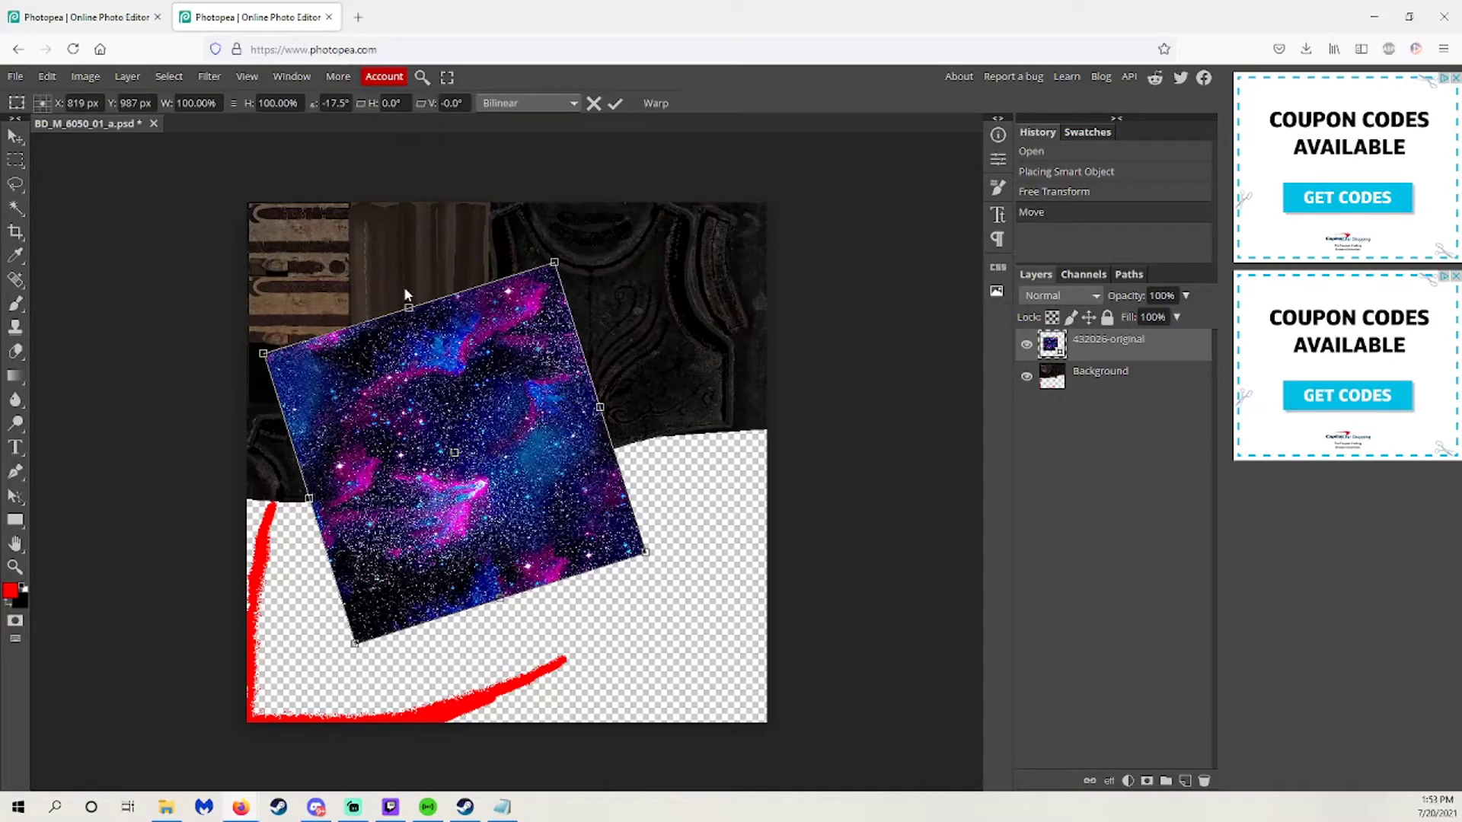
pyautogui.moveTo(507, 417); pyautogui.dragTo(659, 508)
pyautogui.moveTo(492, 495); pyautogui.dragTo(455, 476)
pyautogui.moveTo(566, 556)
pyautogui.mouseDown()
pyautogui.moveTo(655, 524)
pyautogui.moveTo(588, 545)
pyautogui.mouseUp()
# Place a second copy of 432026-original.jpg and position it over the lower-left part of the canvas.
pyautogui.moveTo(962, 19); pyautogui.dragTo(659, 242)
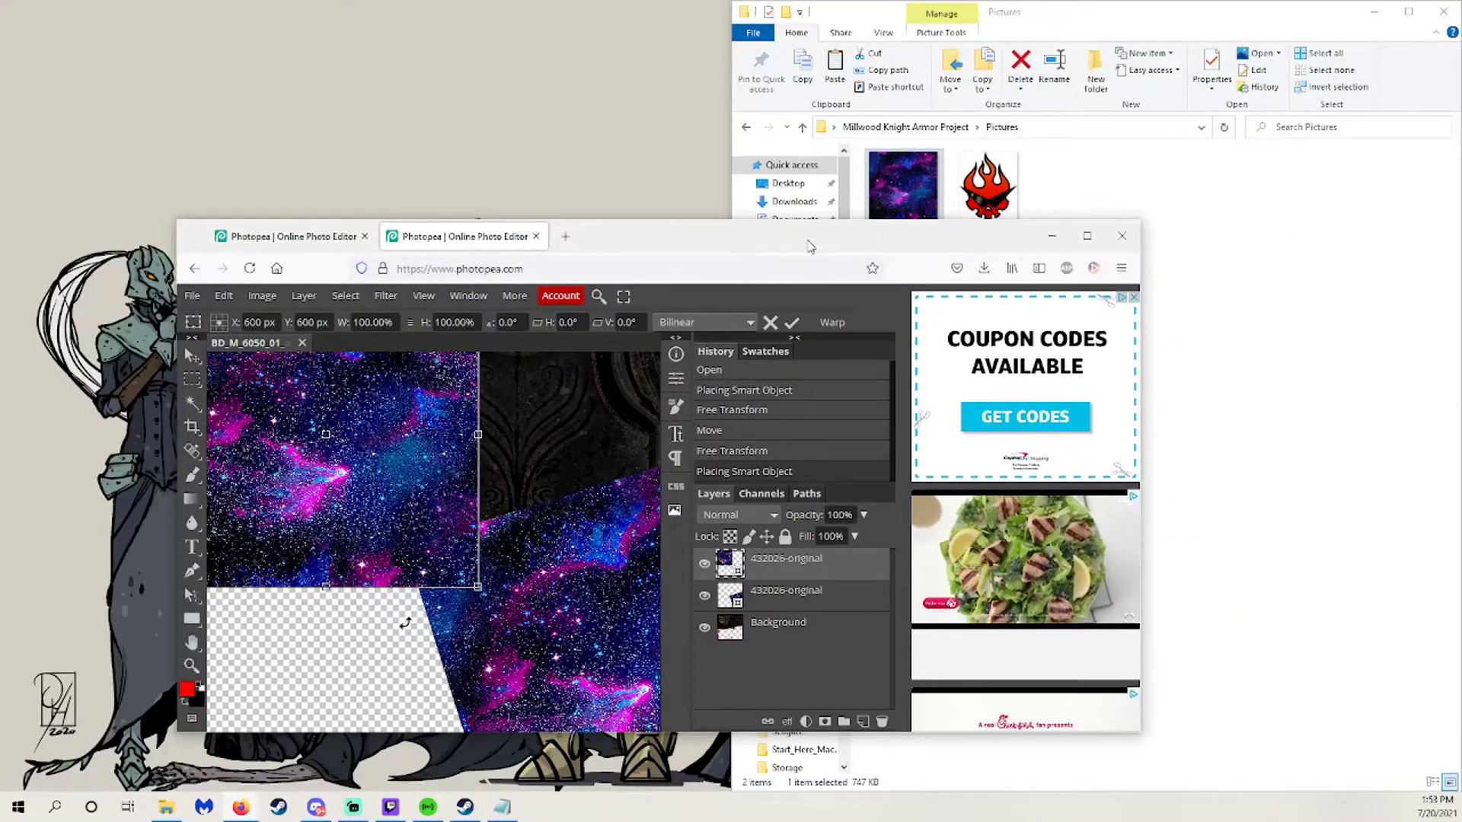
pyautogui.moveTo(810, 245); pyautogui.dragTo(821, 2)
pyautogui.moveTo(454, 300); pyautogui.dragTo(454, 514)
pyautogui.press('Return')
# Nudge the rotated galaxy layer slightly and move Background to the top of the layer stack.
pyautogui.click(1104, 372)
pyautogui.moveTo(698, 555); pyautogui.dragTo(688, 559)
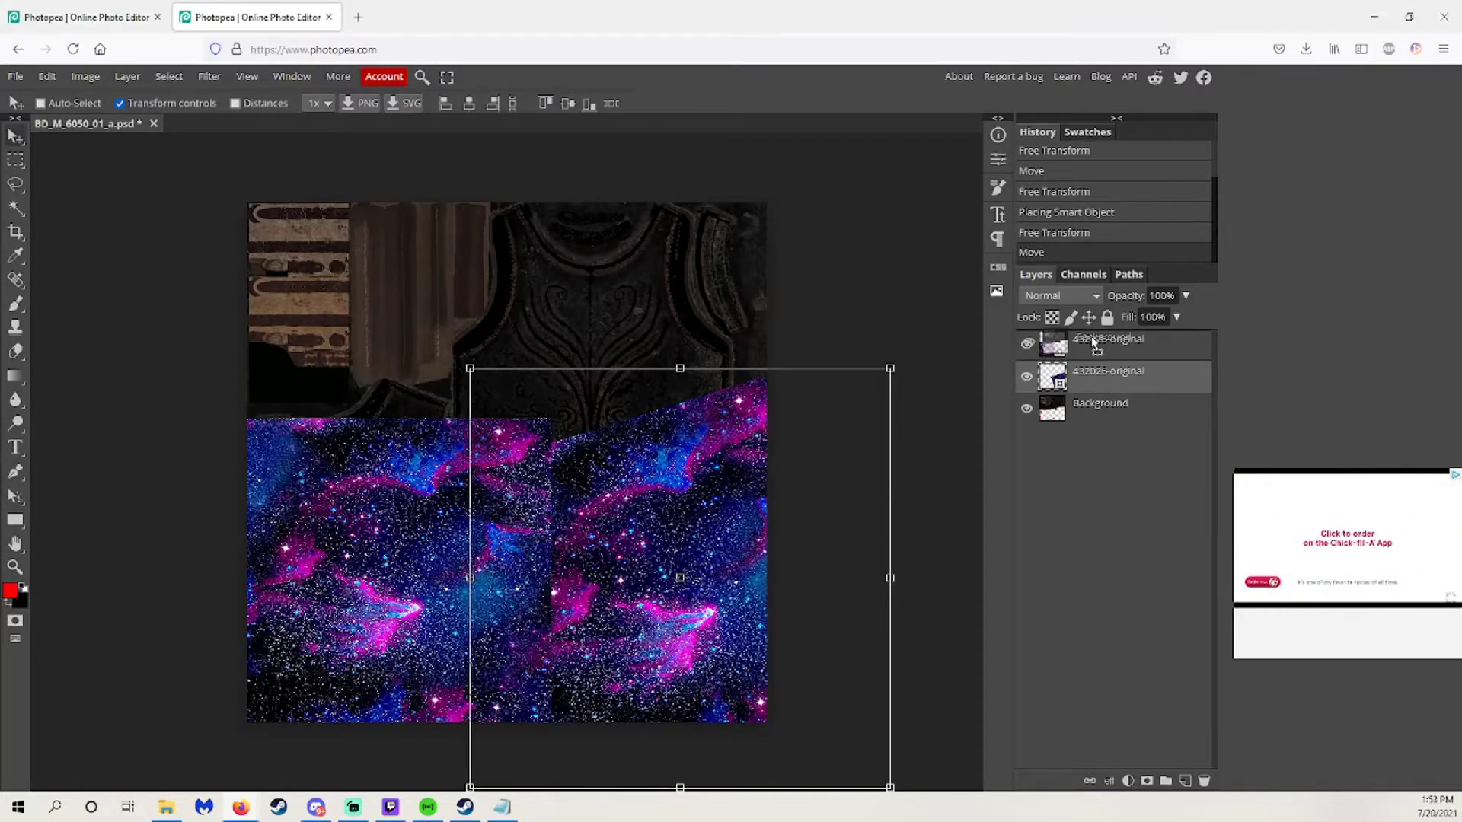
pyautogui.moveTo(1094, 344); pyautogui.dragTo(1096, 340)
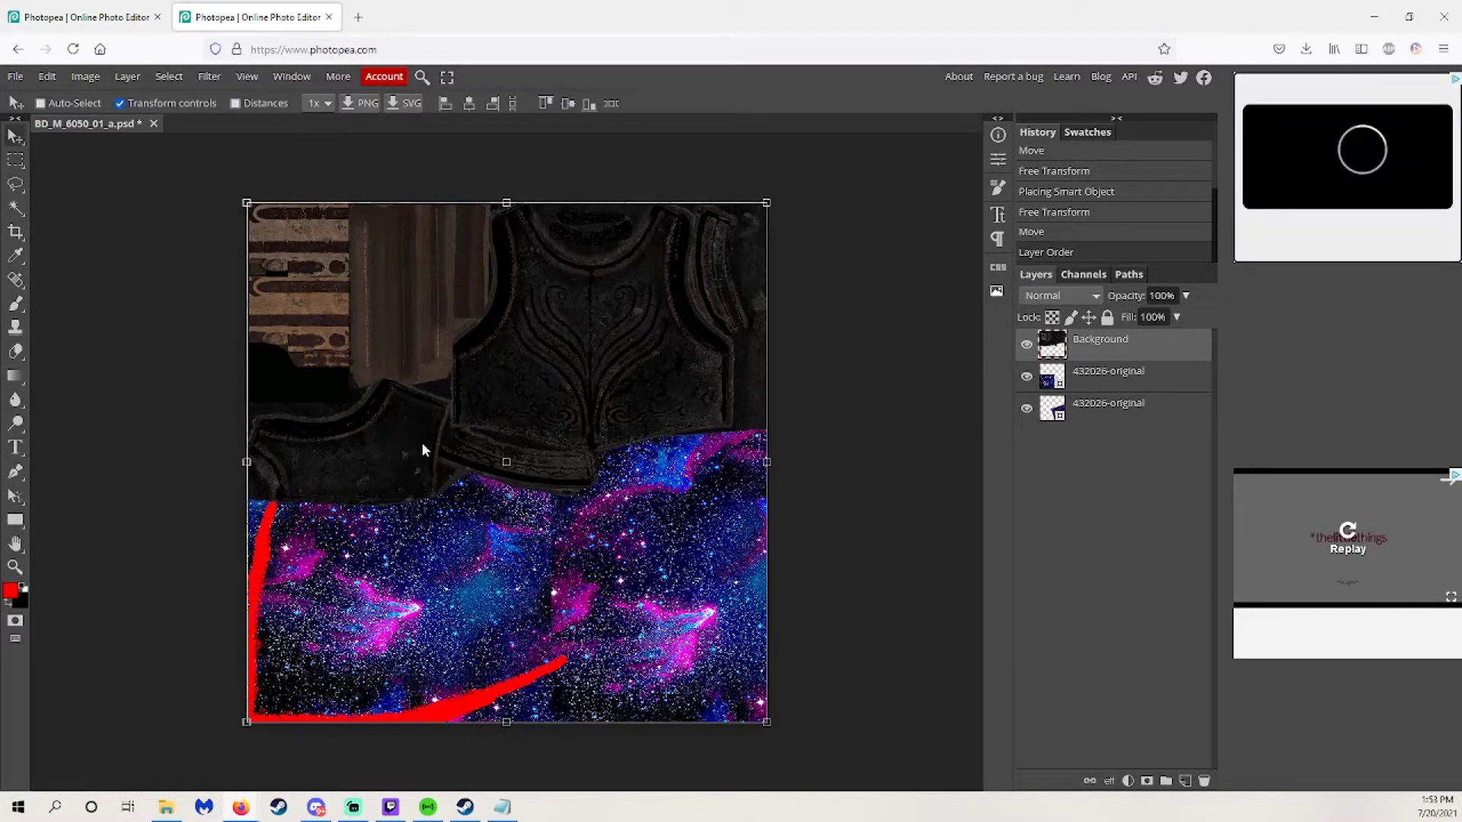
# Try merging Background with both 432026-original layers and undo the merge.
pyautogui.keyDown('shift'); pyautogui.click(1097, 409); pyautogui.keyUp('shift')
pyautogui.rightClick(1096, 410)
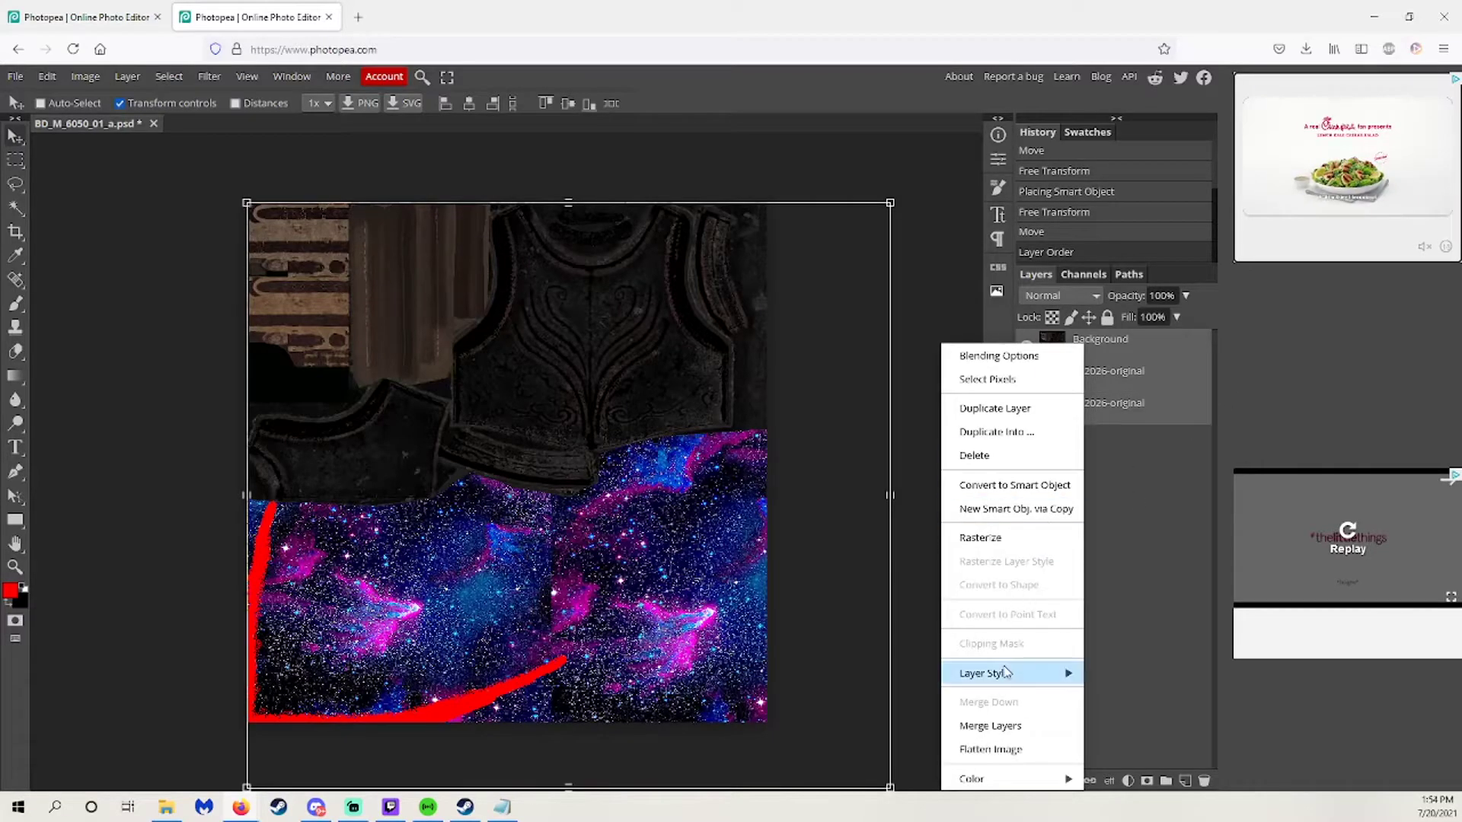
pyautogui.click(999, 724)
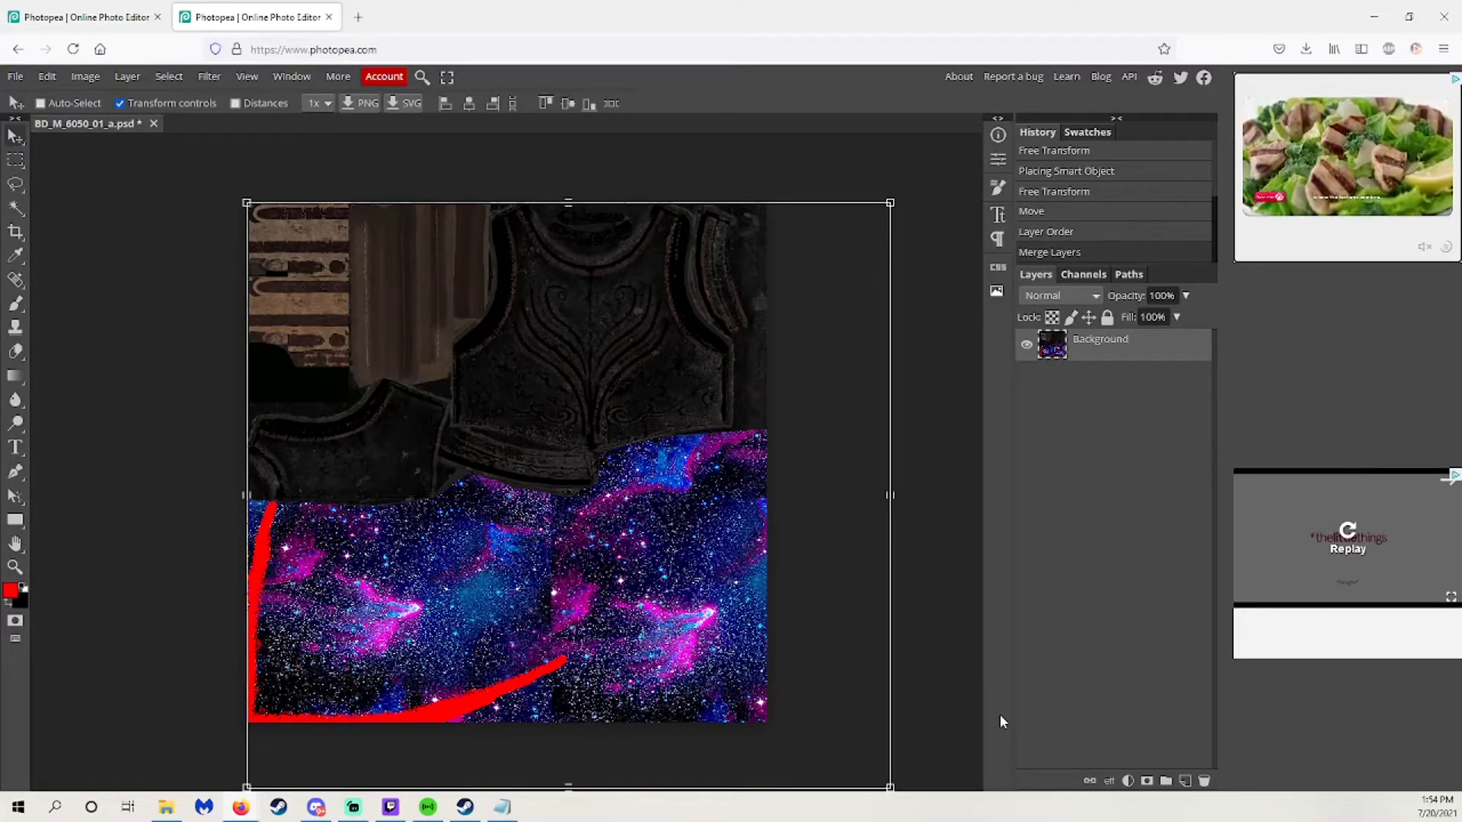
pyautogui.hotkey('ctrl', 'z')
# Move the rotated 432026-original layer above the other galaxy copy and merge both with Background into one layer.
pyautogui.moveTo(1096, 423); pyautogui.dragTo(1101, 370)
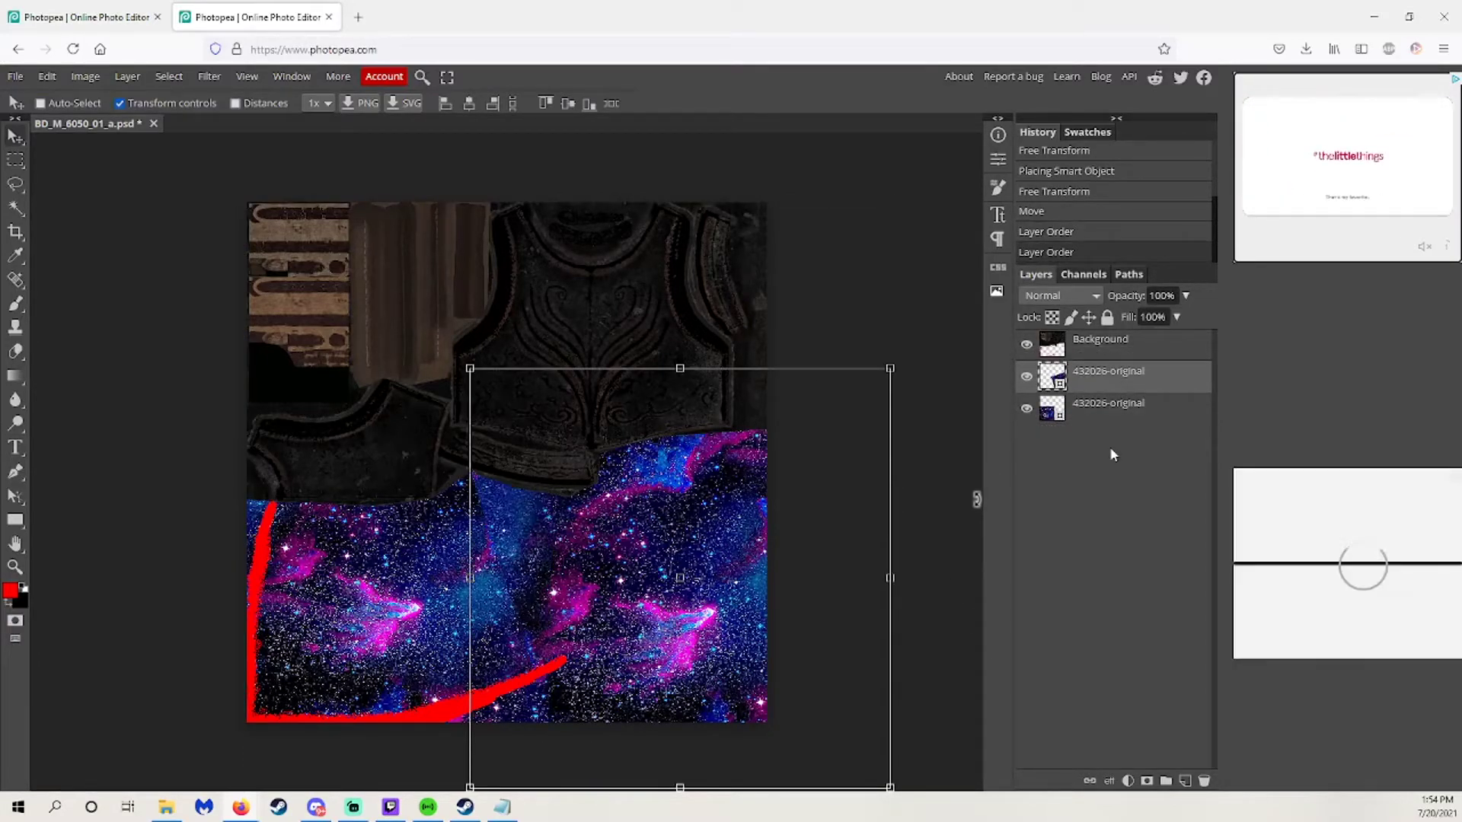
pyautogui.click(1099, 349)
pyautogui.keyDown('shift'); pyautogui.click(1097, 409); pyautogui.keyUp('shift')
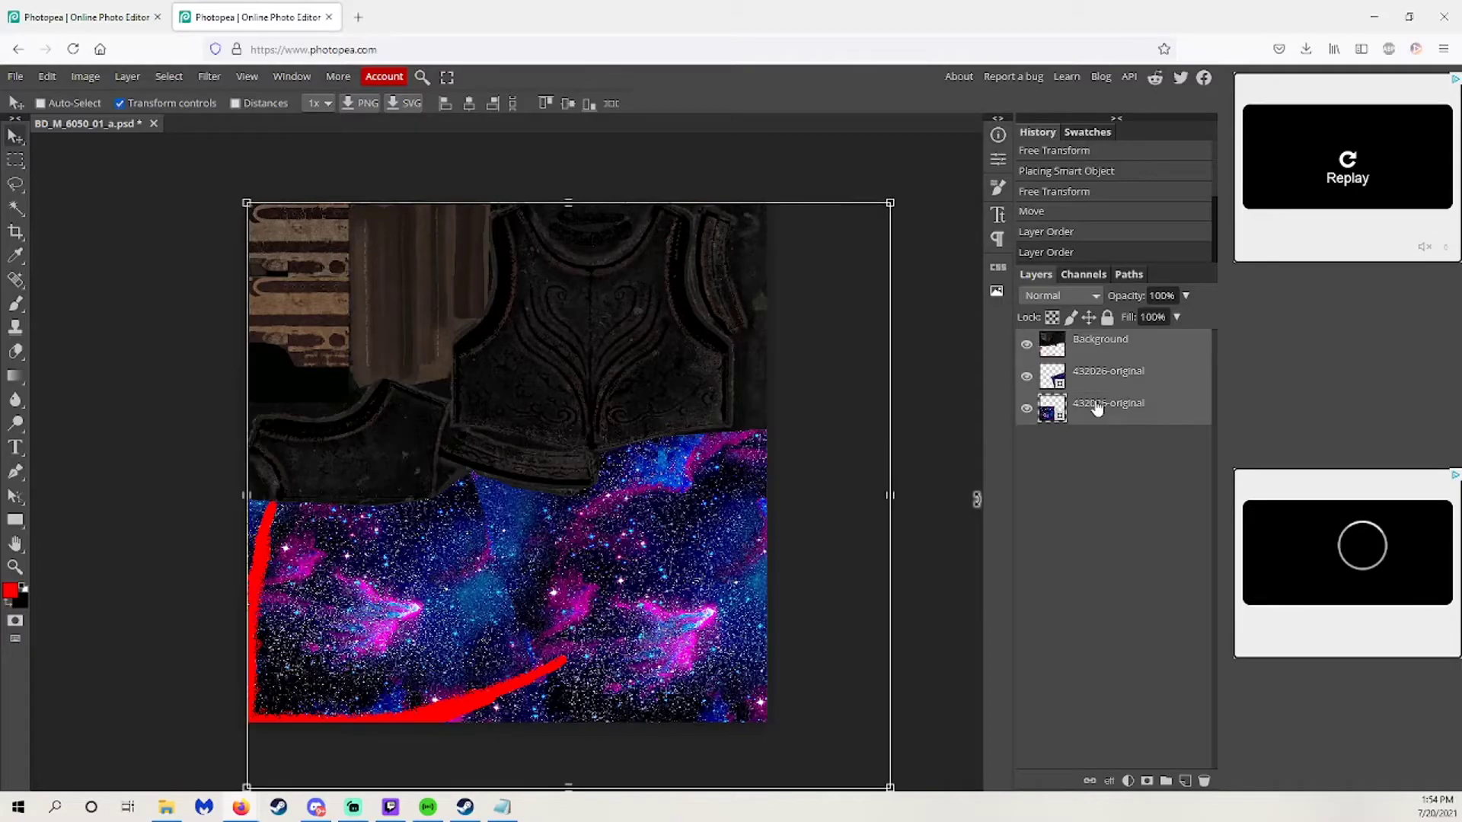
pyautogui.rightClick(1097, 408)
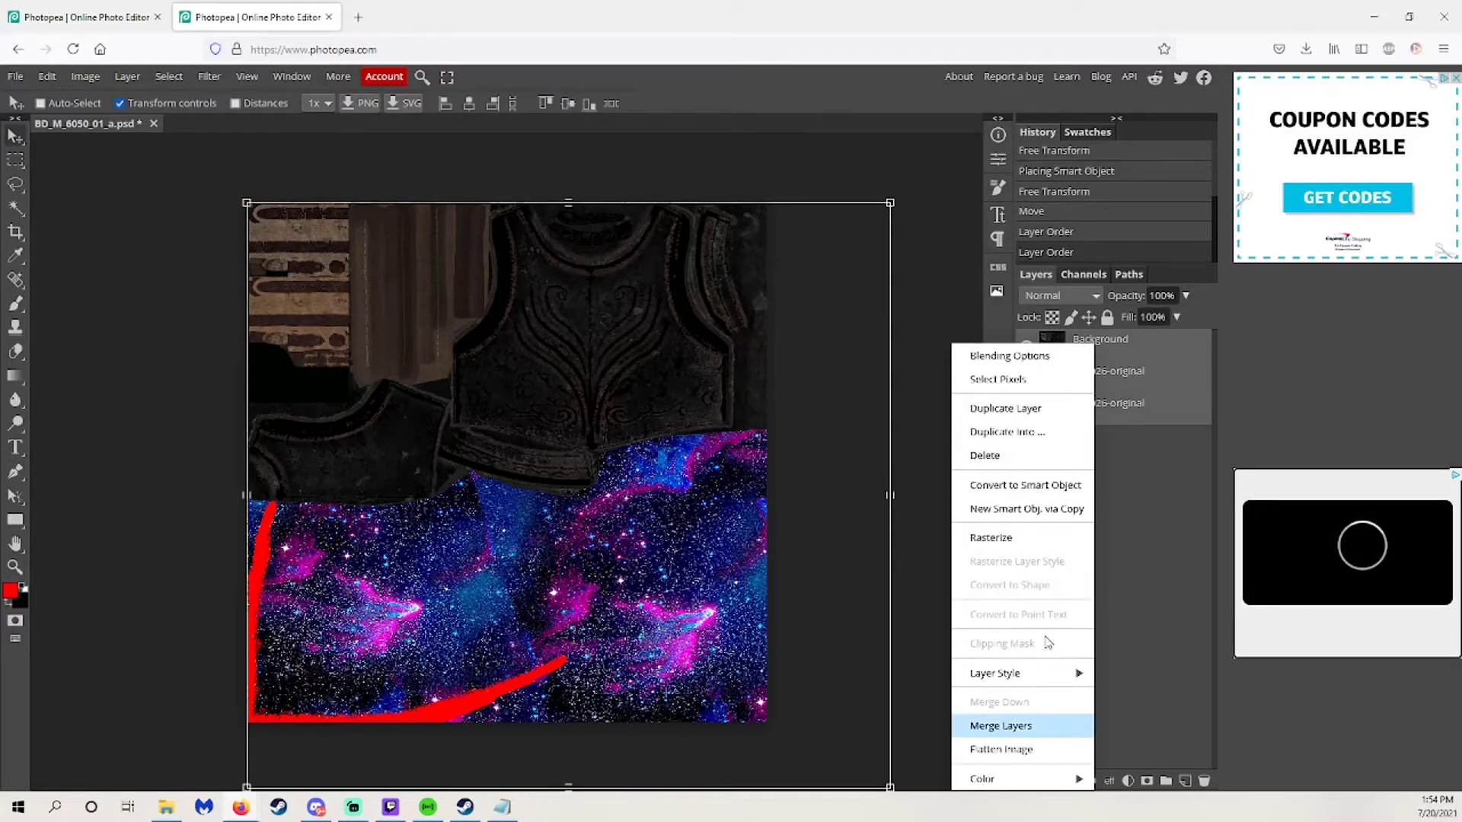
pyautogui.press('Return')
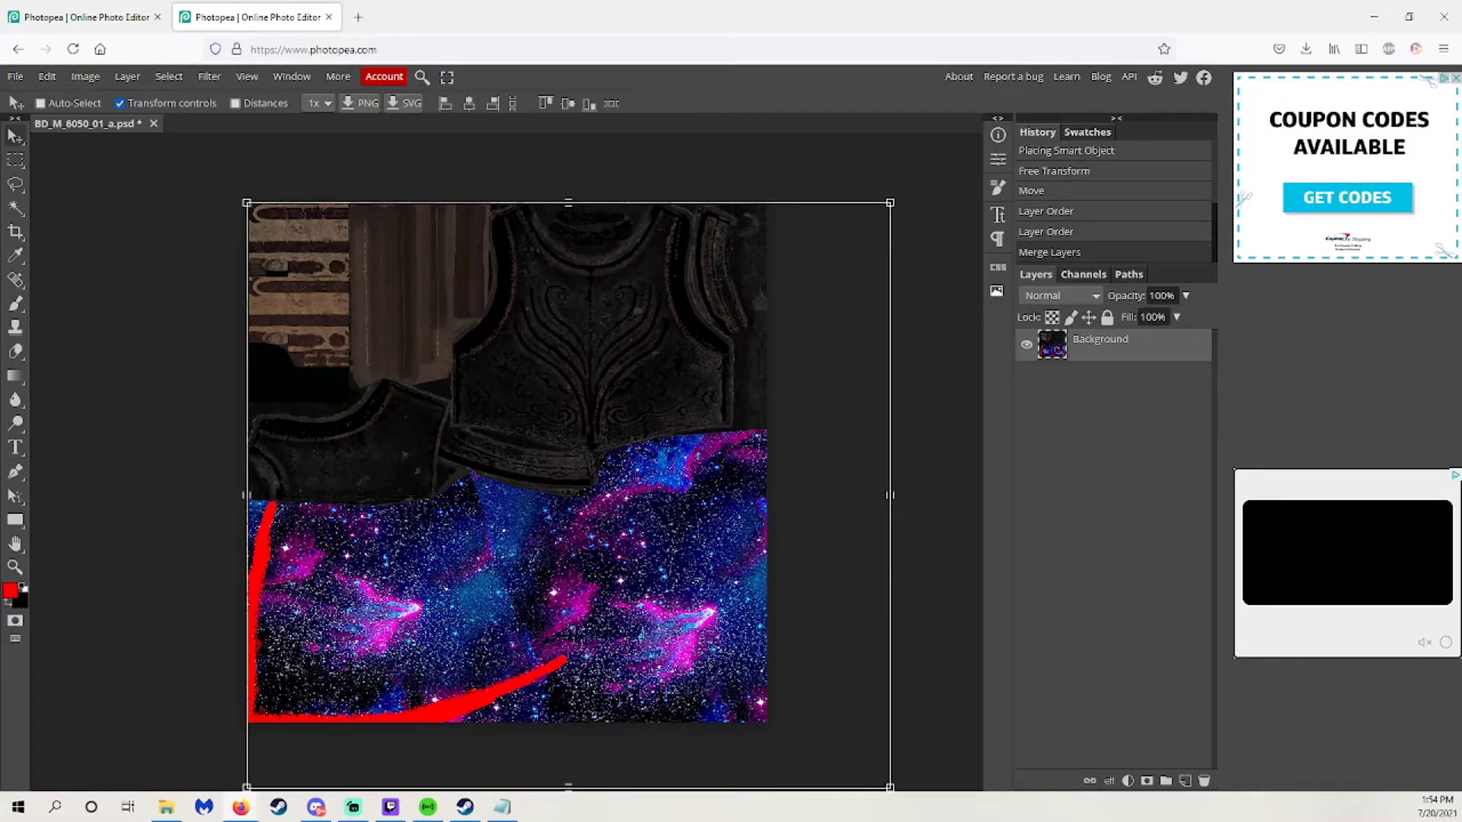
# Select the red brush marks by sampled colour with Color Range, clear them to transparency, and deselect.
pyautogui.press('m')
pyautogui.rightClick(470, 473)
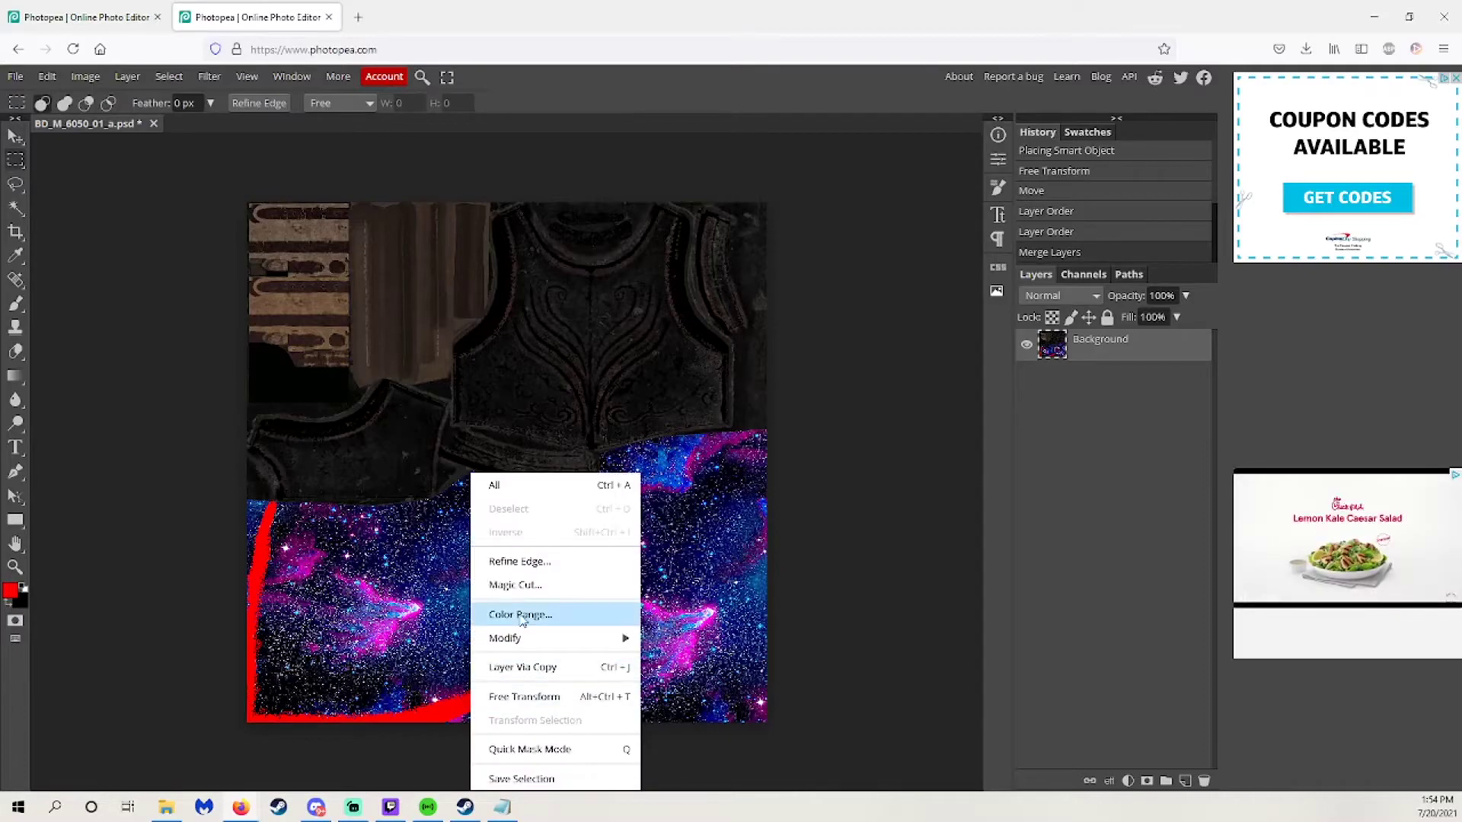
pyautogui.click(521, 614)
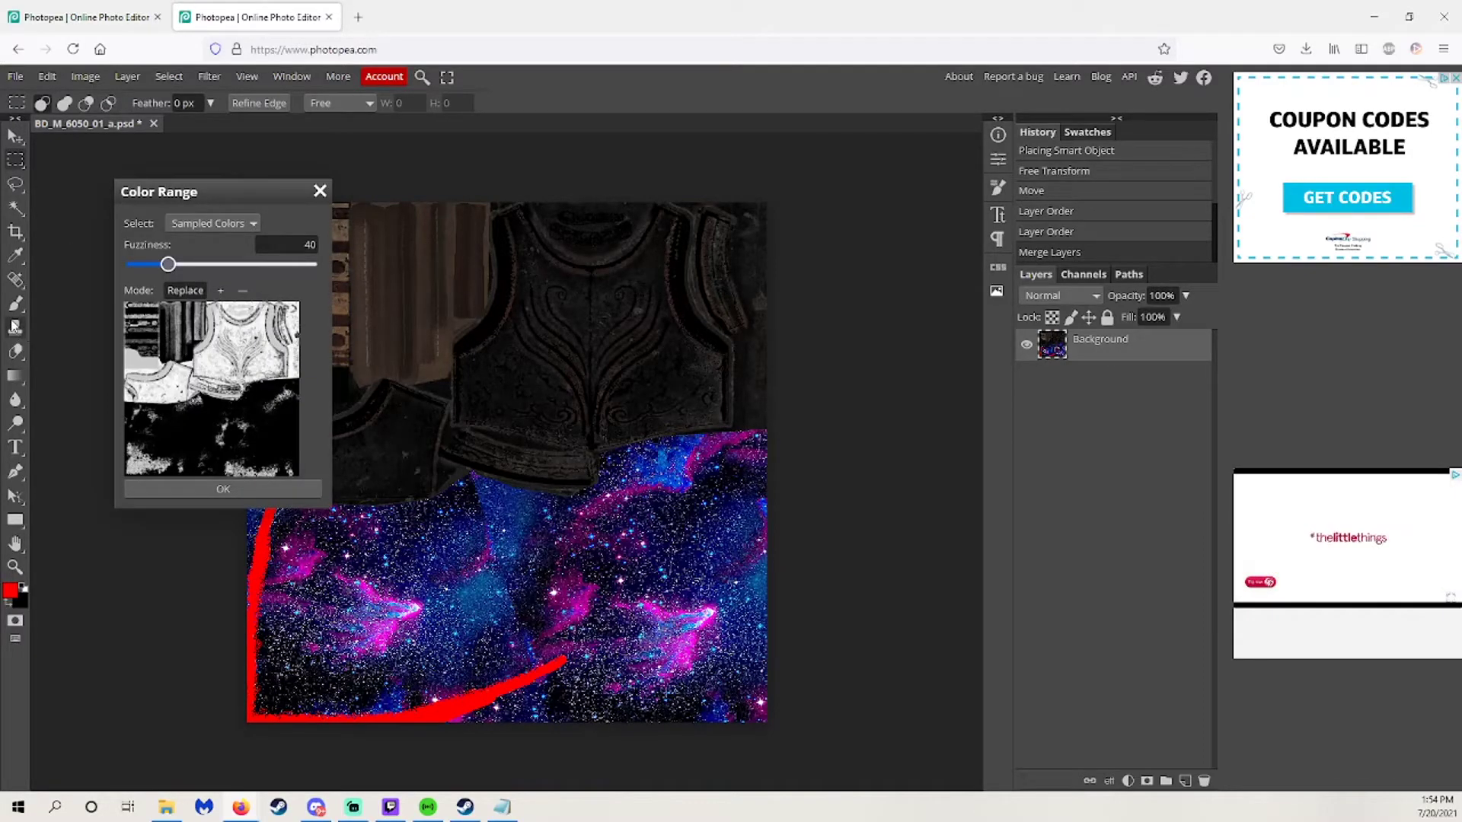
pyautogui.click(9, 260)
pyautogui.click(446, 720)
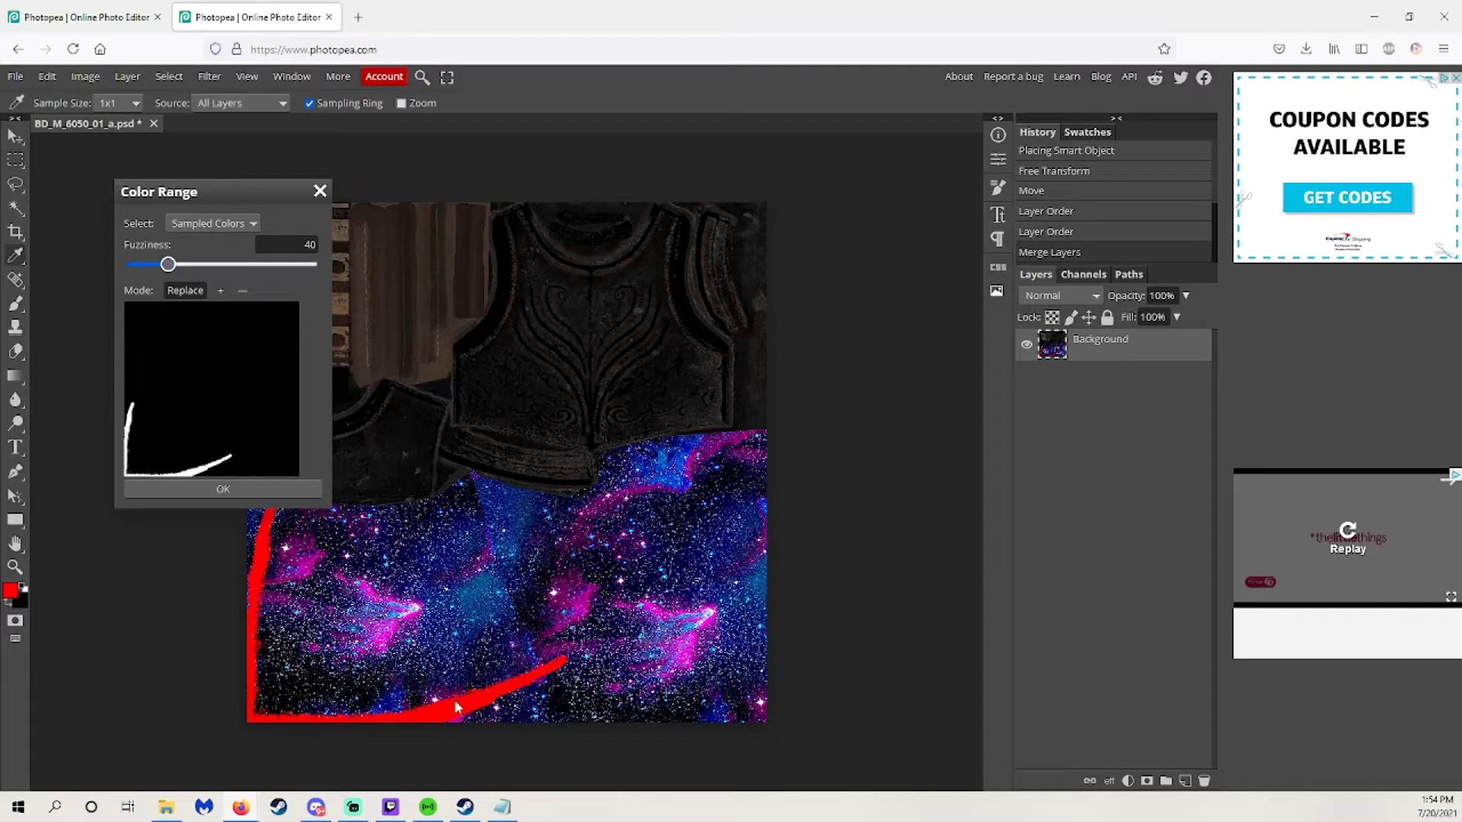
pyautogui.click(238, 490)
pyautogui.press('Delete')
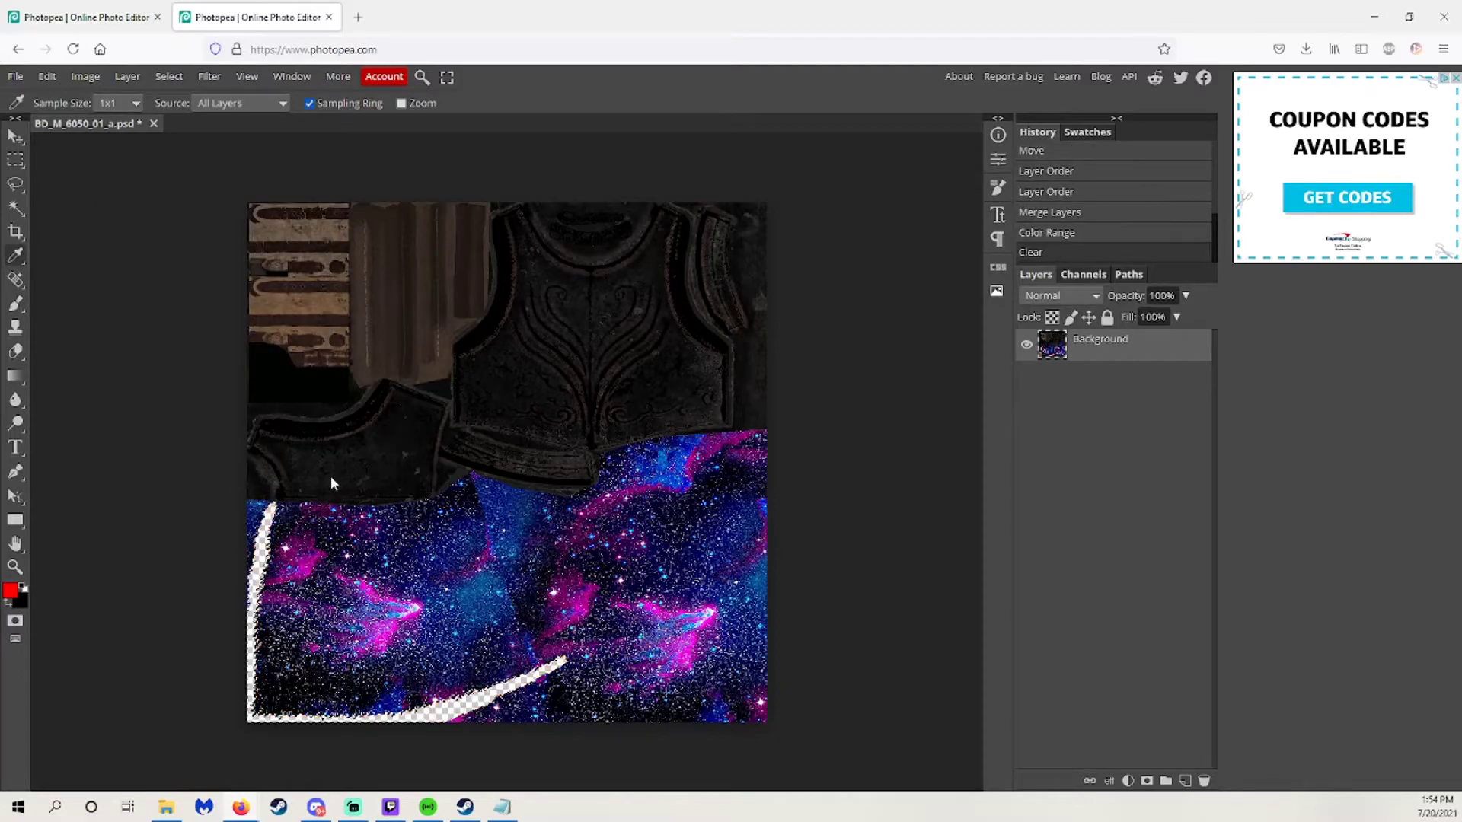
pyautogui.click(17, 159)
pyautogui.hotkey('ctrl', 'd')
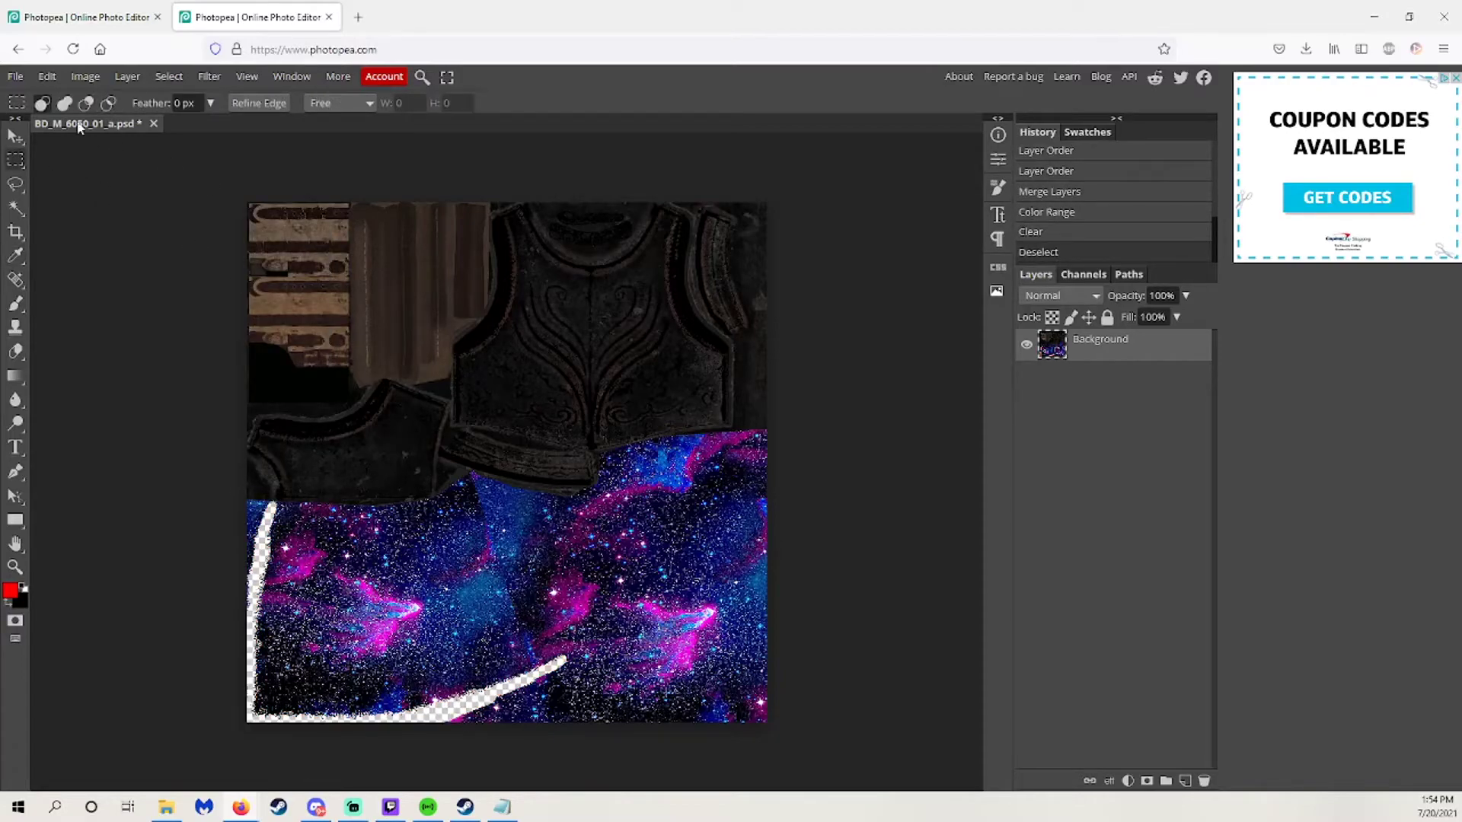
# Export the BD_M_6050_01_a texture as a 2048 × 2048 px DDS file with mipmaps and compression, and save the download.
pyautogui.click(15, 77)
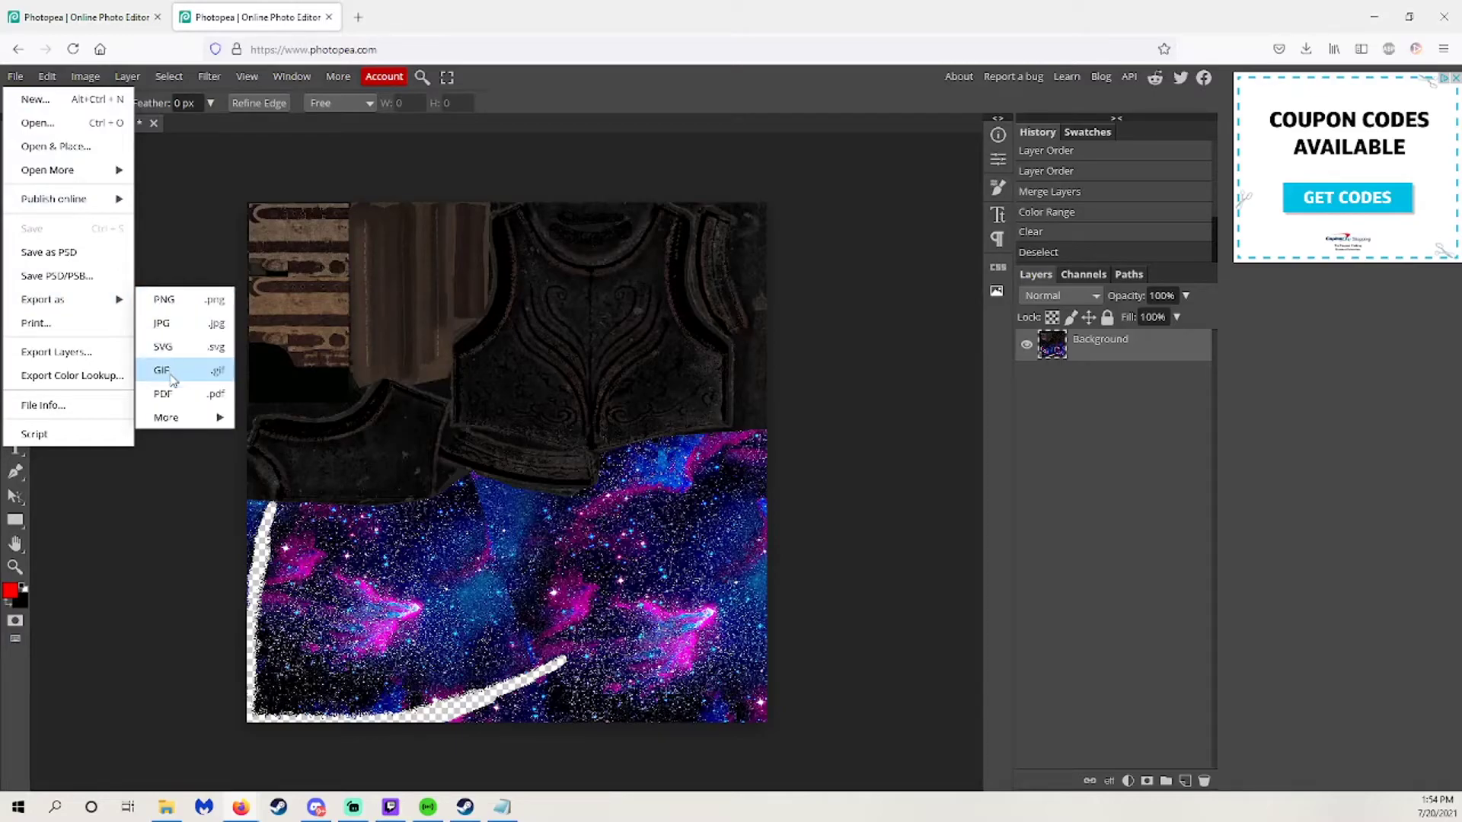
pyautogui.moveTo(176, 418)
pyautogui.click(280, 510)
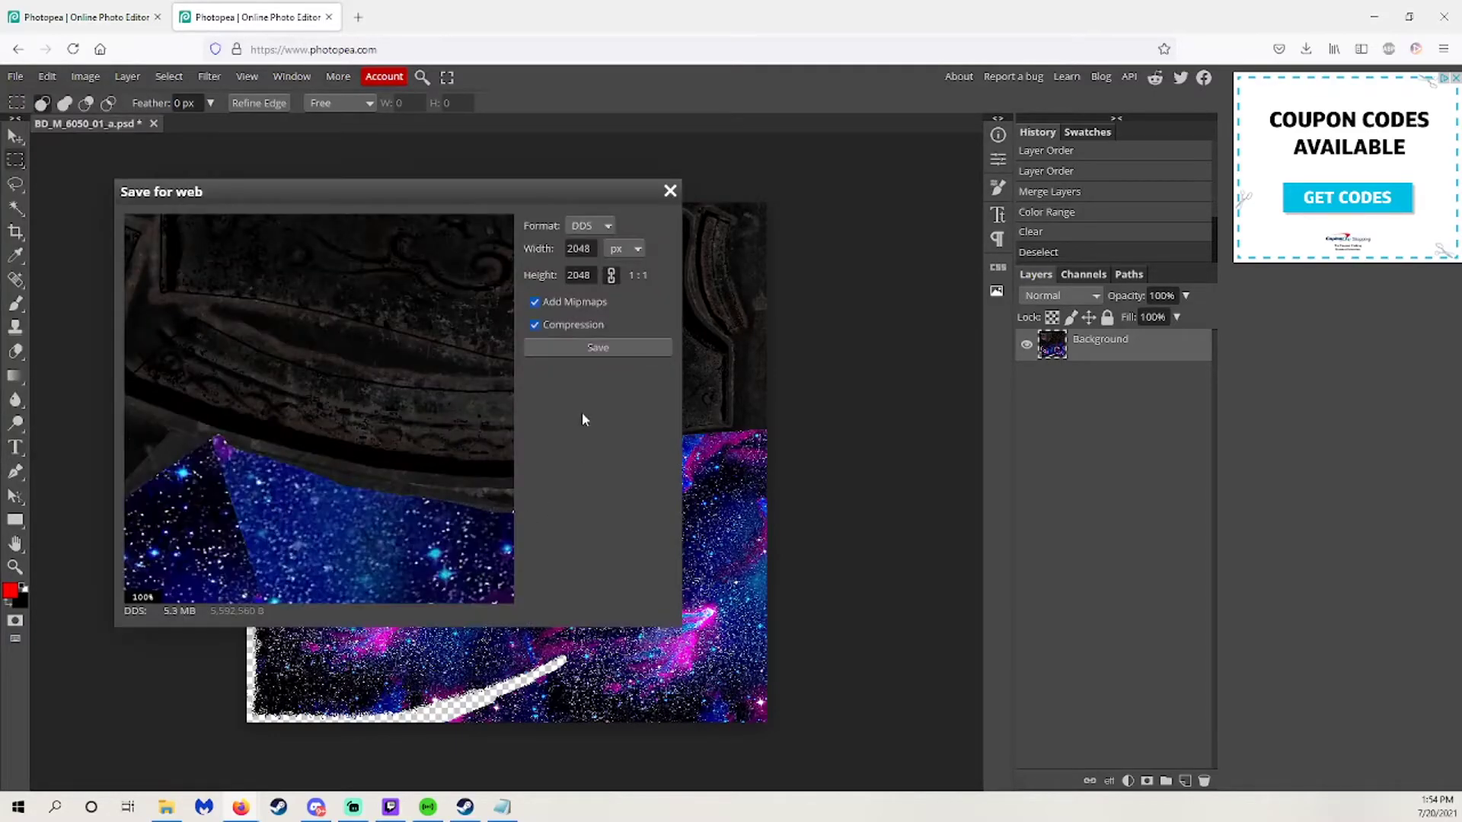
pyautogui.click(598, 347)
pyautogui.click(680, 395)
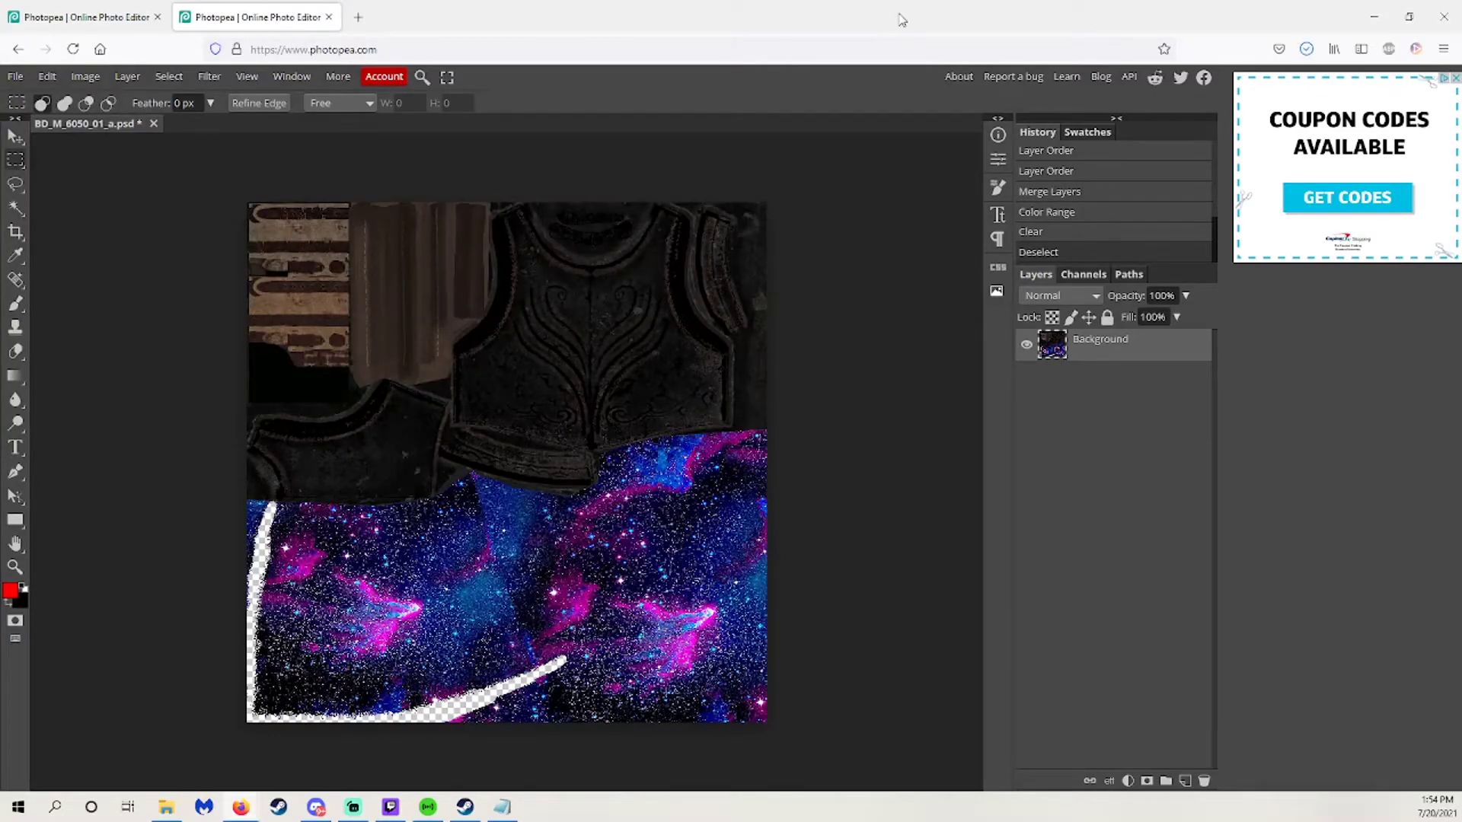
# Move the exported BD_M_6050_01_a.dds from Downloads into the template's BD_M_6050-tpf folder, replacing the existing file.
pyautogui.moveTo(892, 24); pyautogui.dragTo(579, 296)
pyautogui.click(925, 128)
pyautogui.doubleClick(897, 195)
pyautogui.doubleClick(904, 181)
pyautogui.doubleClick(903, 181)
pyautogui.doubleClick(904, 181)
pyautogui.doubleClick(904, 181)
pyautogui.doubleClick(905, 181)
pyautogui.click(912, 182)
pyautogui.doubleClick(912, 182)
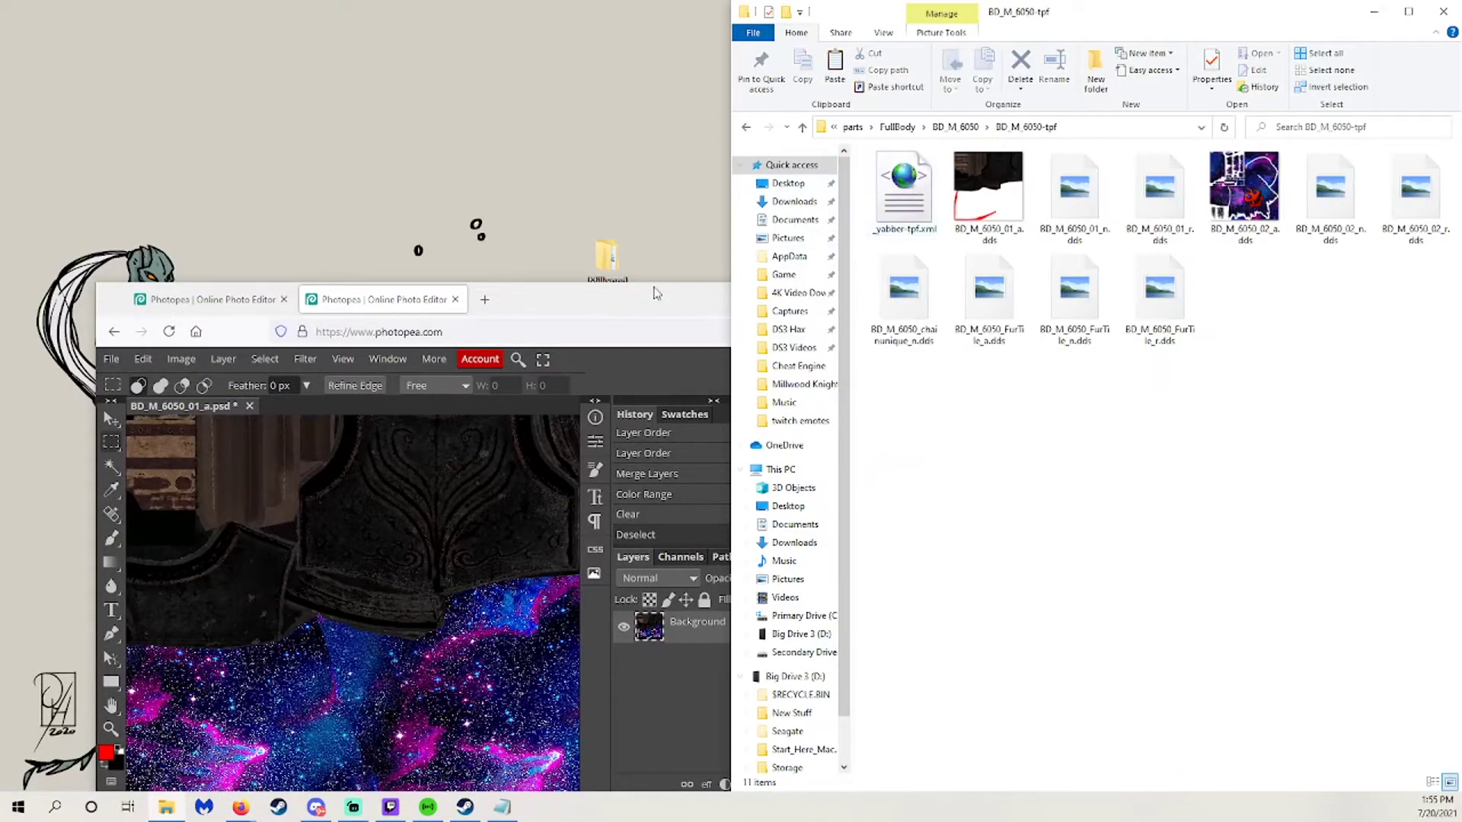
pyautogui.click(667, 285)
pyautogui.click(903, 332)
pyautogui.moveTo(700, 380); pyautogui.dragTo(1216, 397)
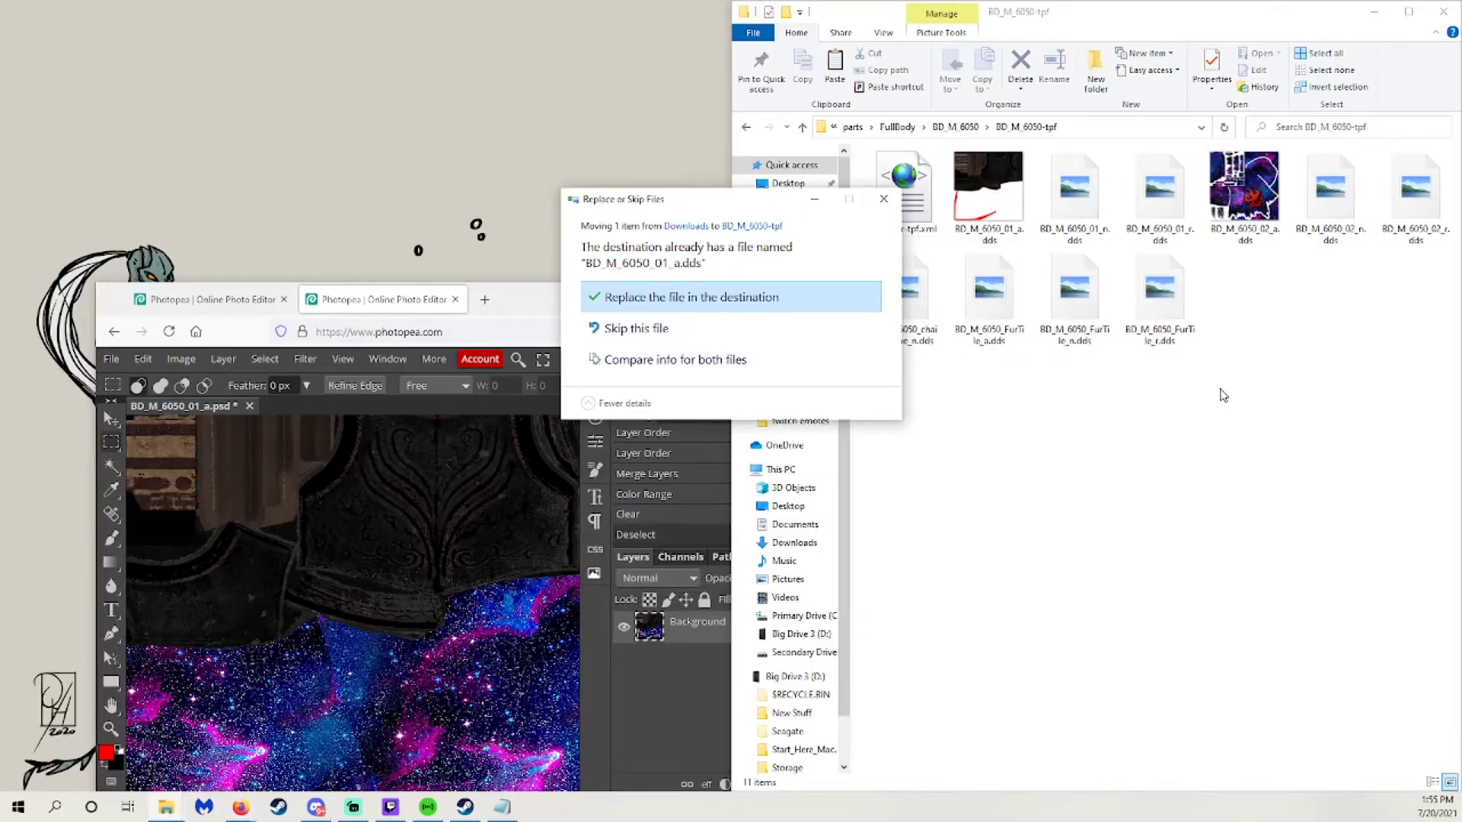
pyautogui.click(719, 297)
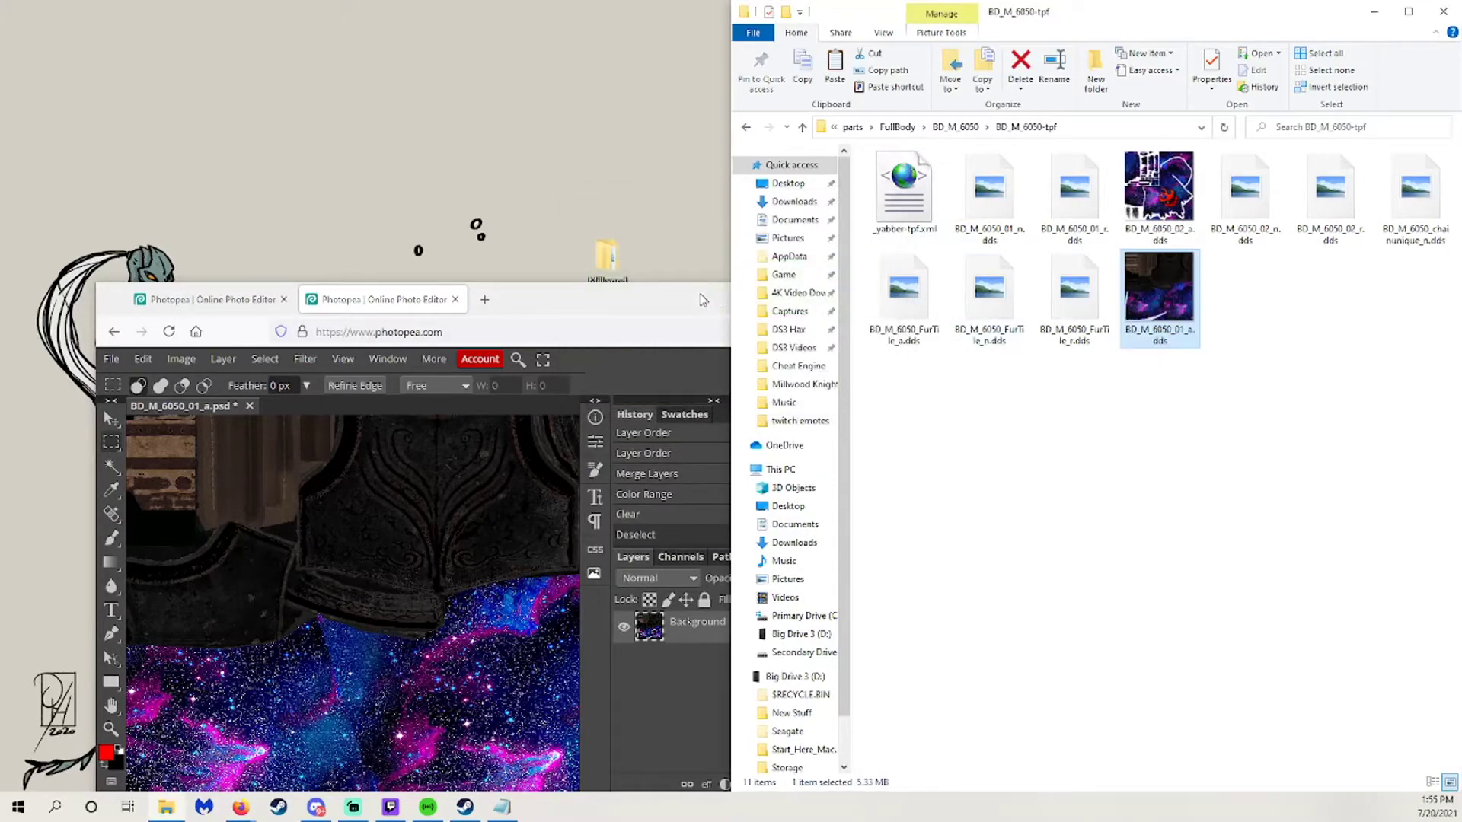
# Minimize the browser and repack the BD_M_6050-tpf folder with Yabber from its parent folder BD_M_6050.
pyautogui.click(680, 286)
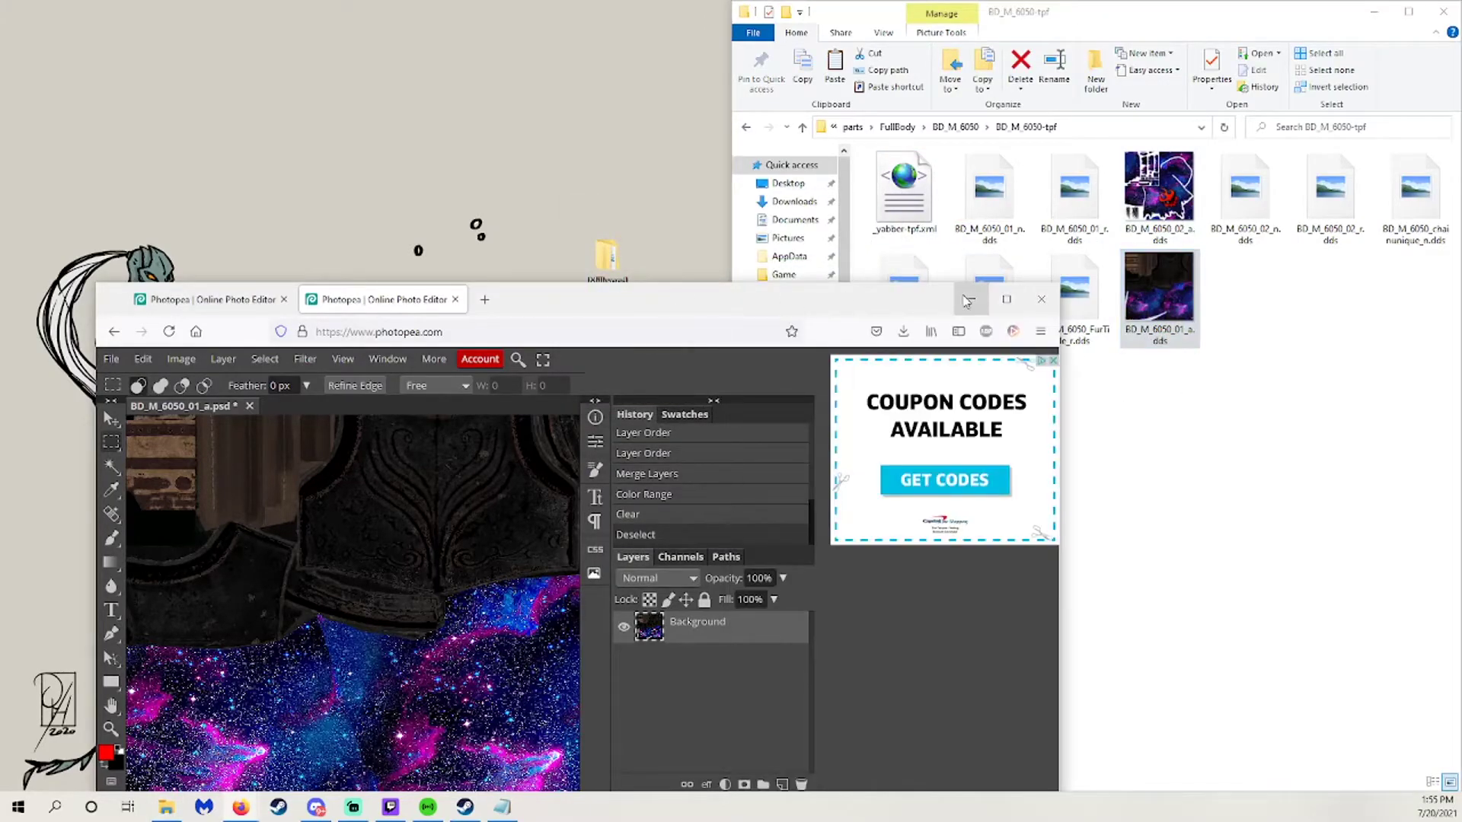
pyautogui.click(971, 297)
pyautogui.click(352, 806)
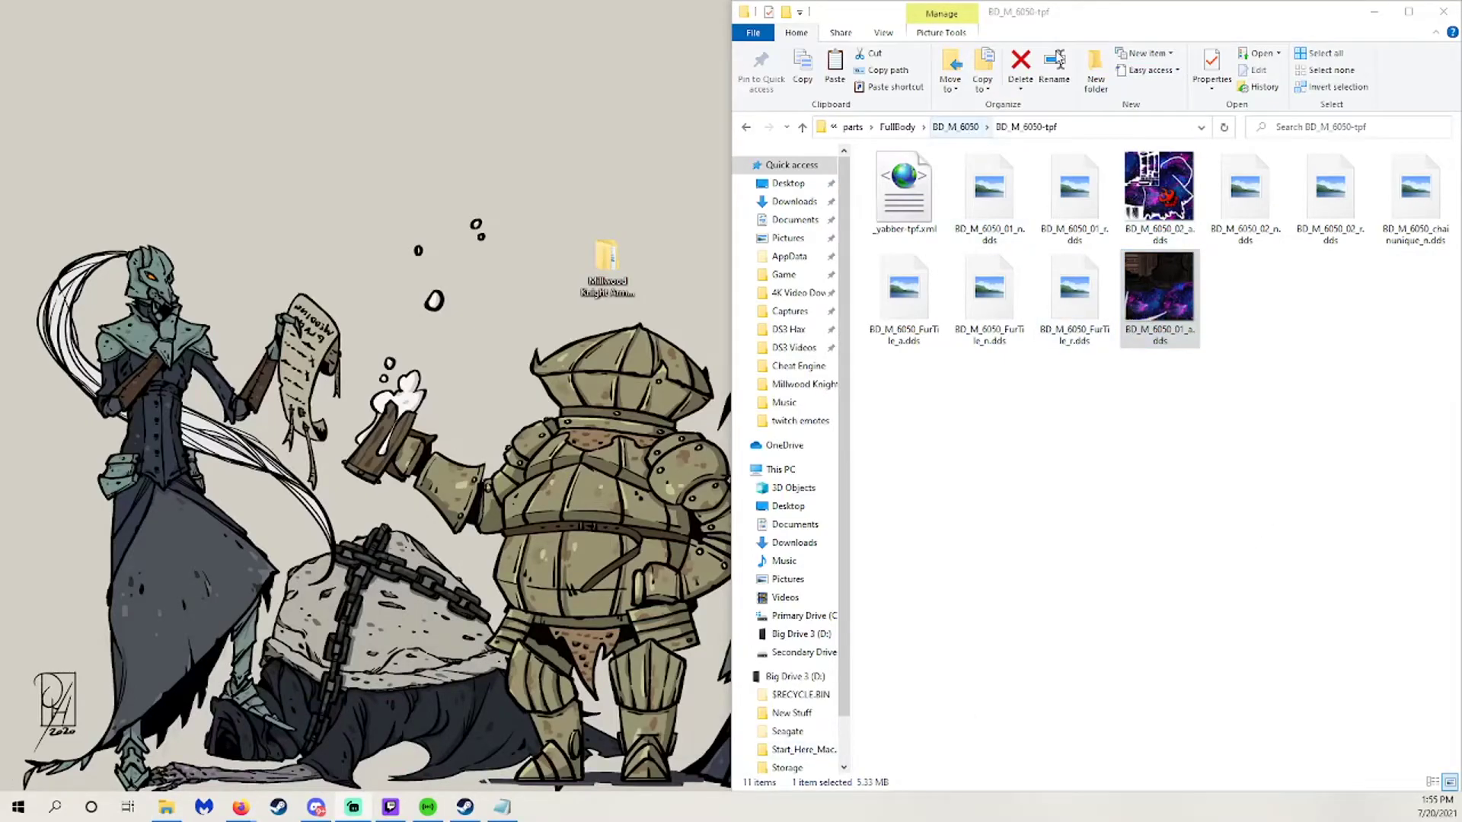
pyautogui.moveTo(1142, 23); pyautogui.dragTo(847, 112)
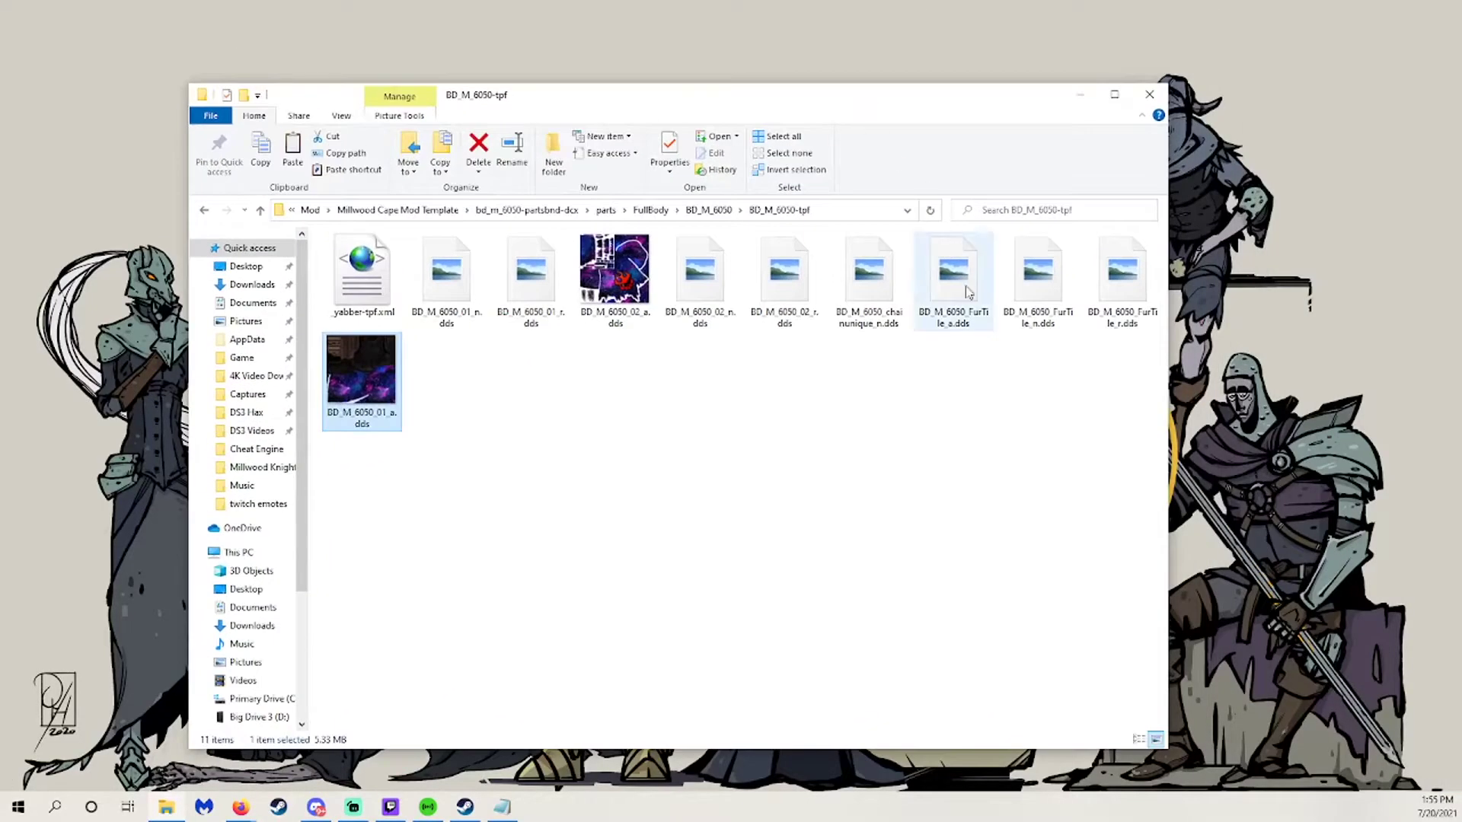
pyautogui.click(714, 212)
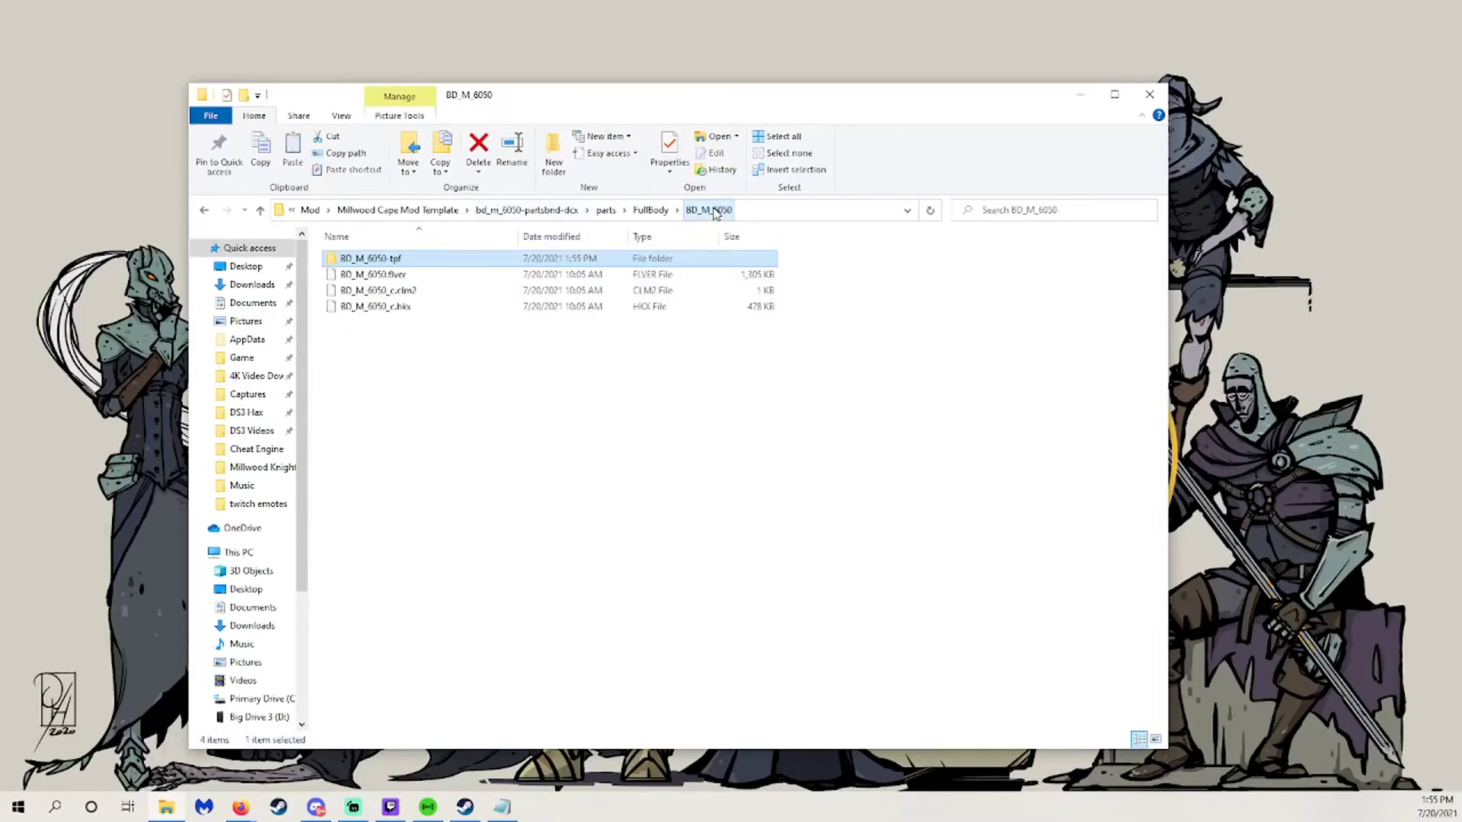
pyautogui.rightClick(399, 262)
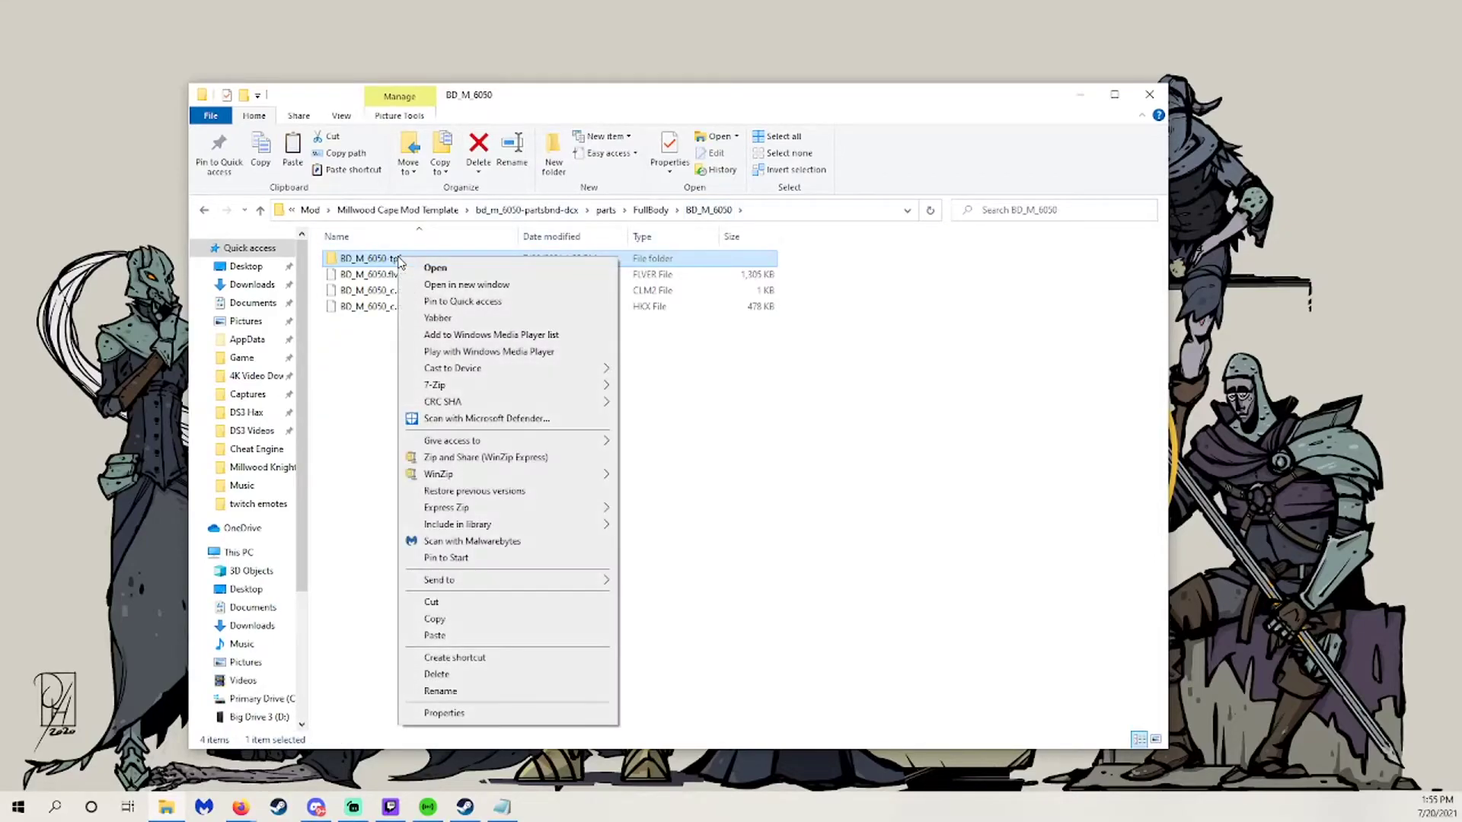
pyautogui.click(456, 321)
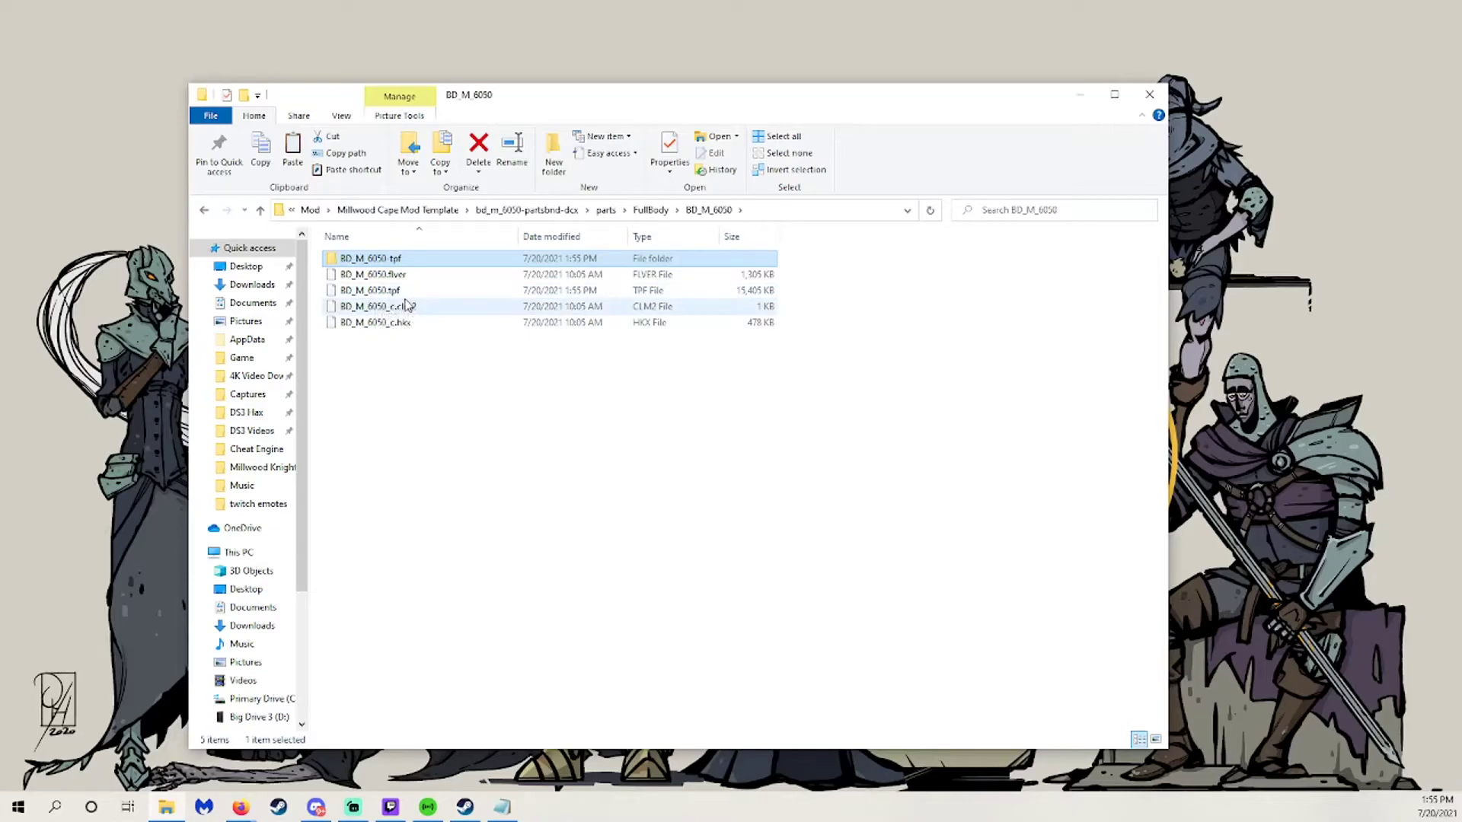
# Delete the unpacked BD_M_6050-tpf folder, keeping the repacked BD_M_6050.tpf file.
pyautogui.click(405, 359)
pyautogui.click(401, 261)
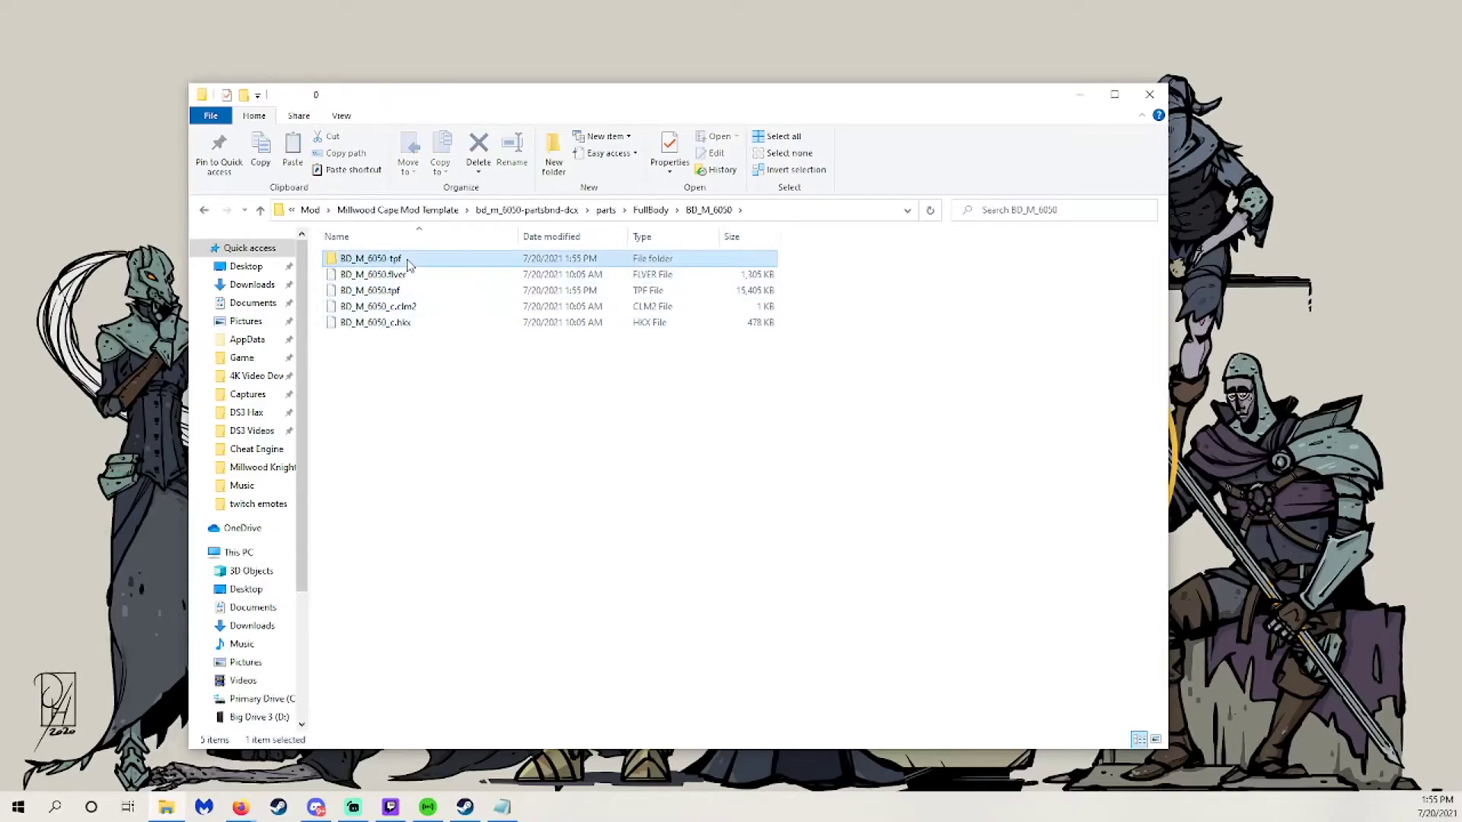
pyautogui.press('Delete')
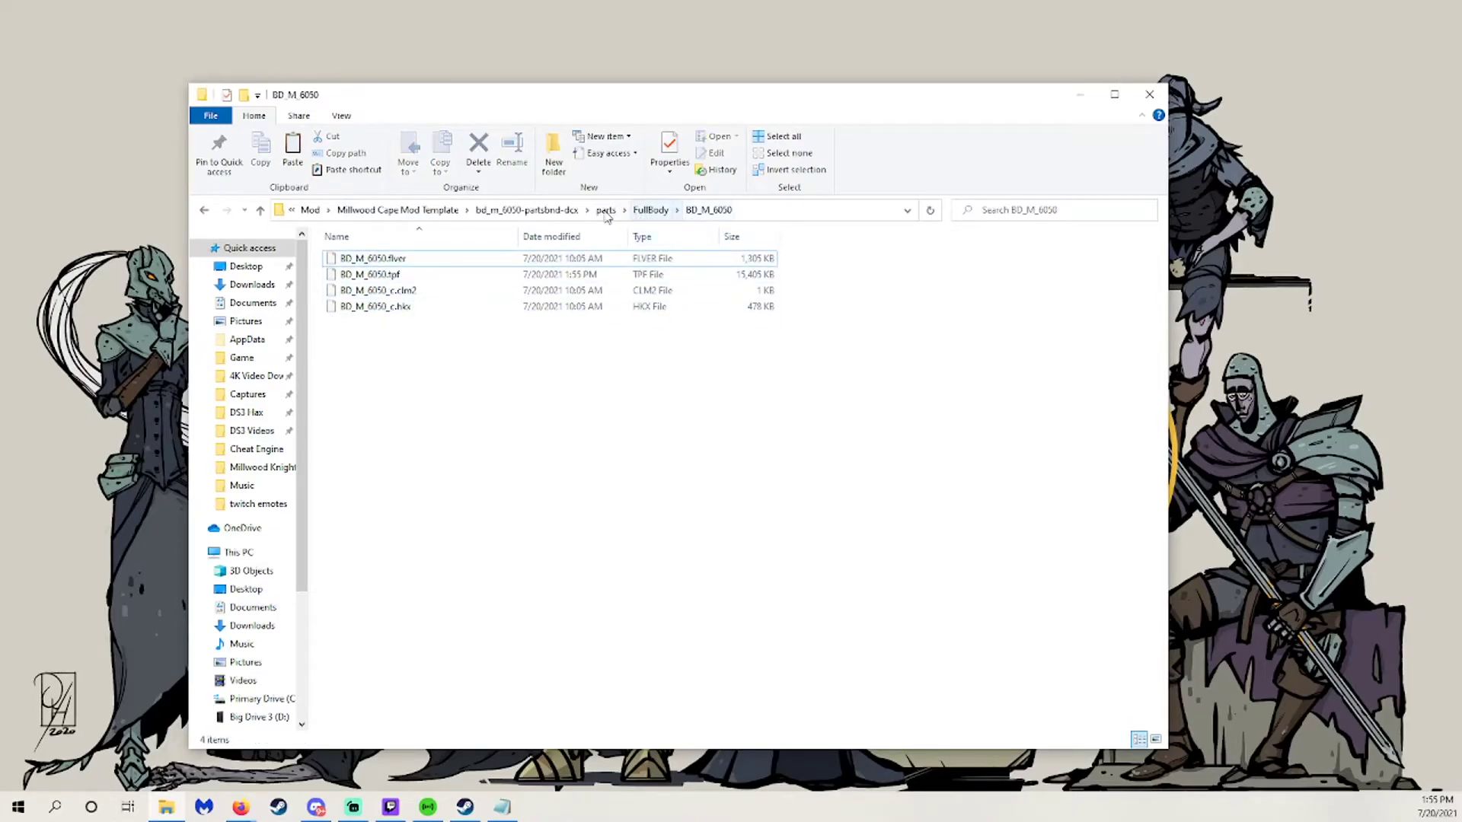
# Go up to the Millwood Cape Mod Template folder and repack bd_m_6050-partsbnd-dcx with Yabber.
pyautogui.click(651, 211)
pyautogui.click(744, 213)
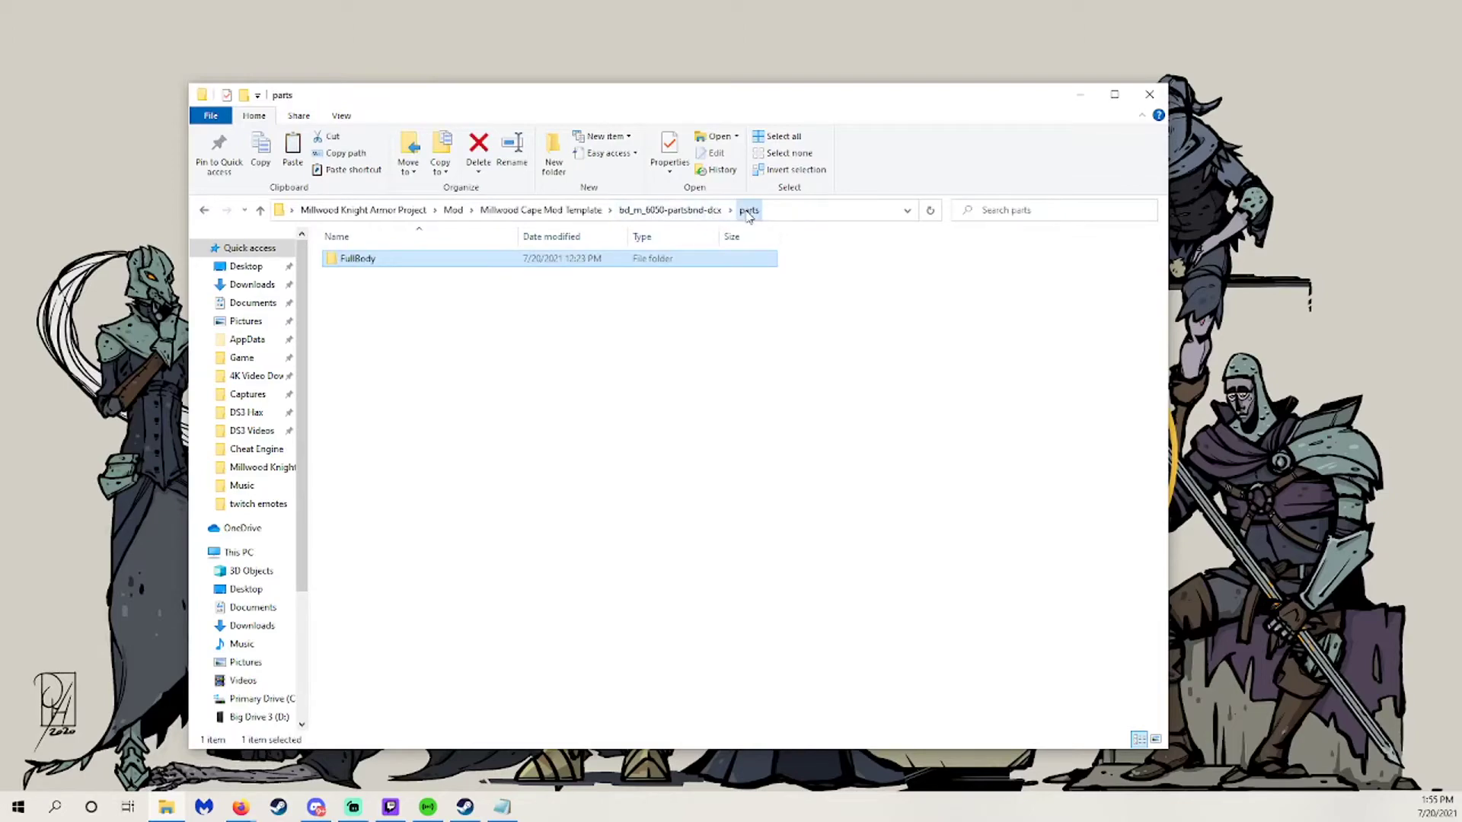
pyautogui.click(680, 213)
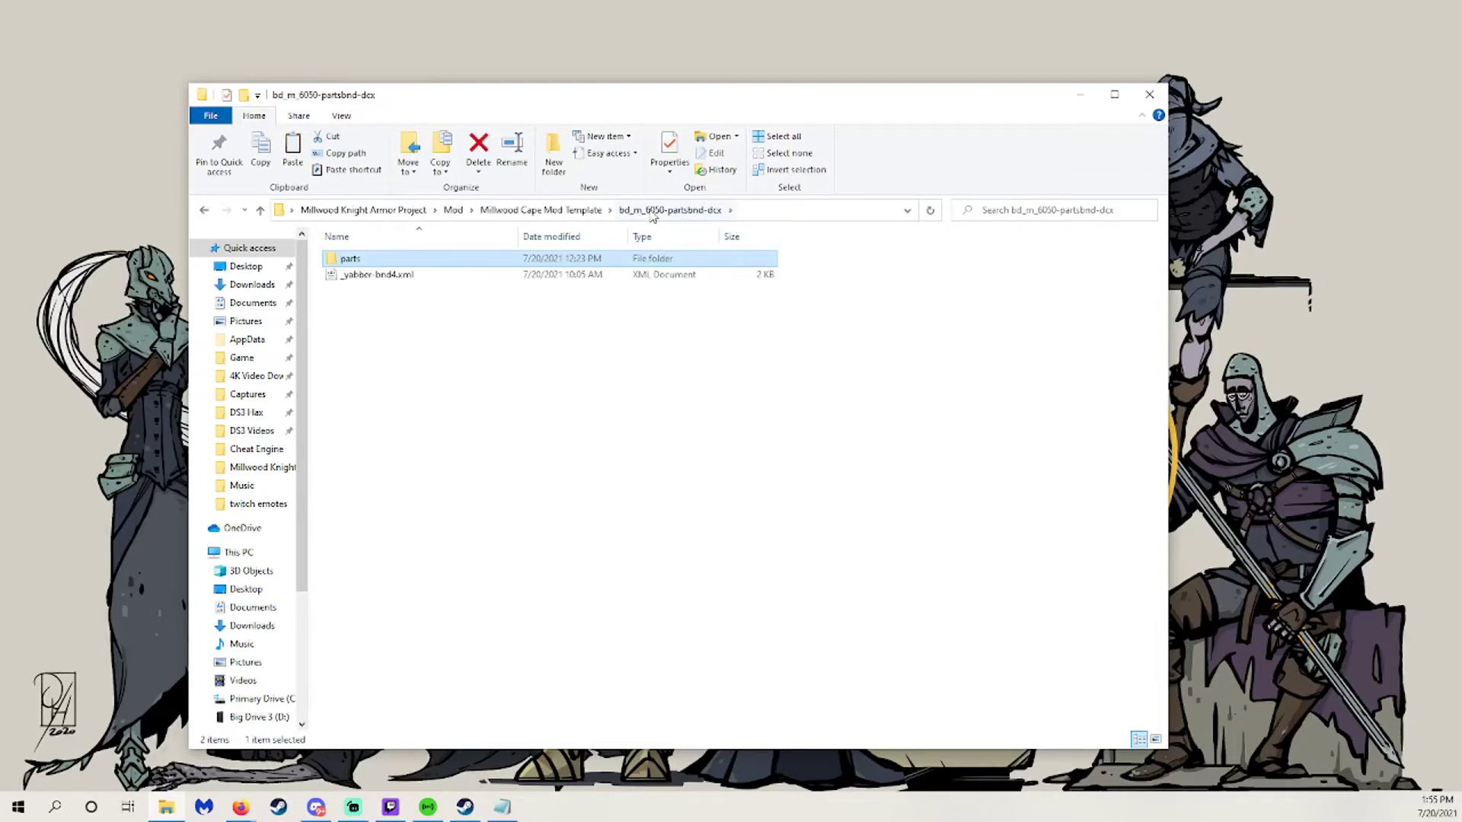
pyautogui.click(556, 212)
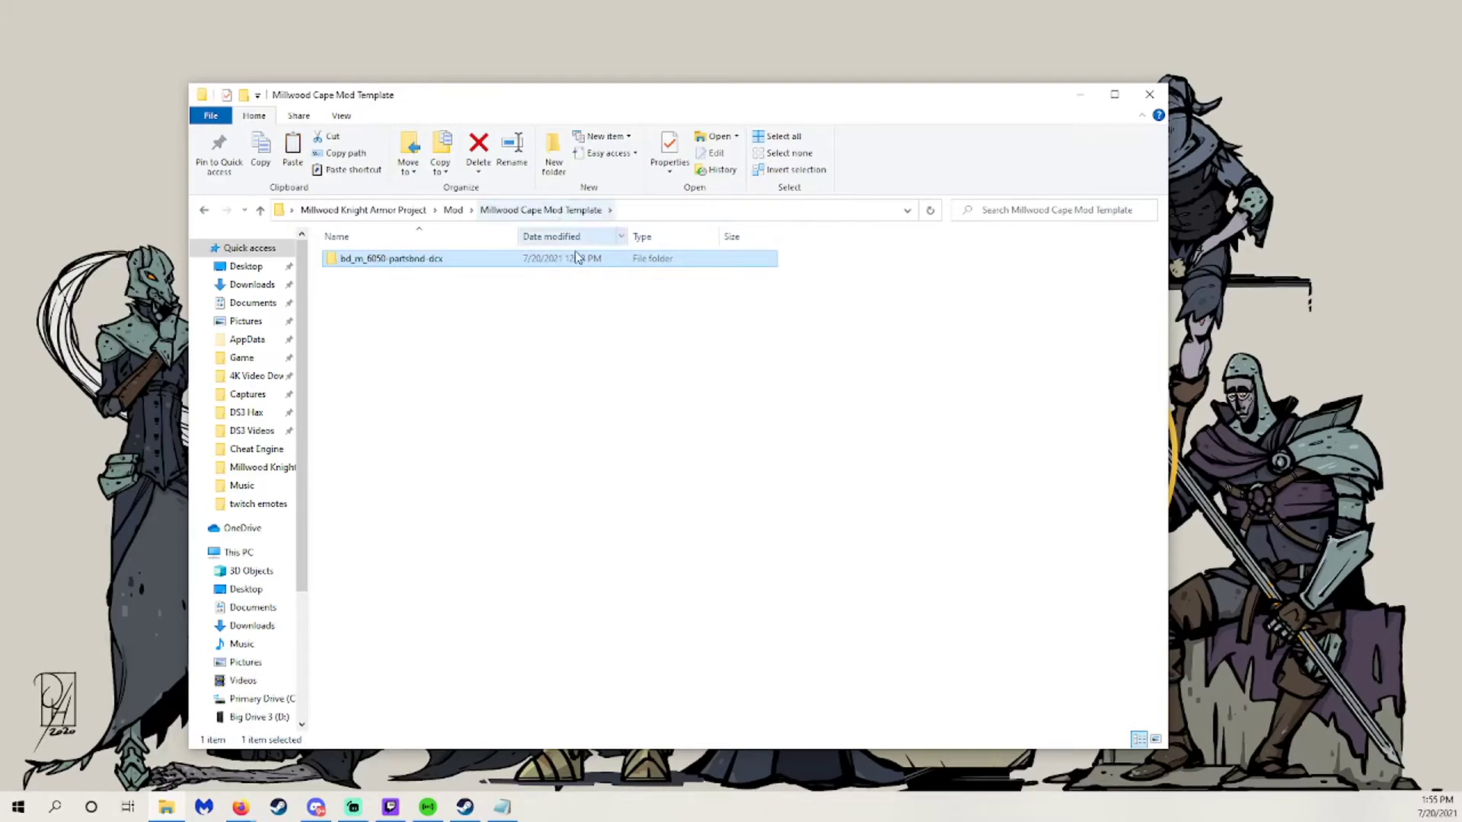
pyautogui.rightClick(408, 267)
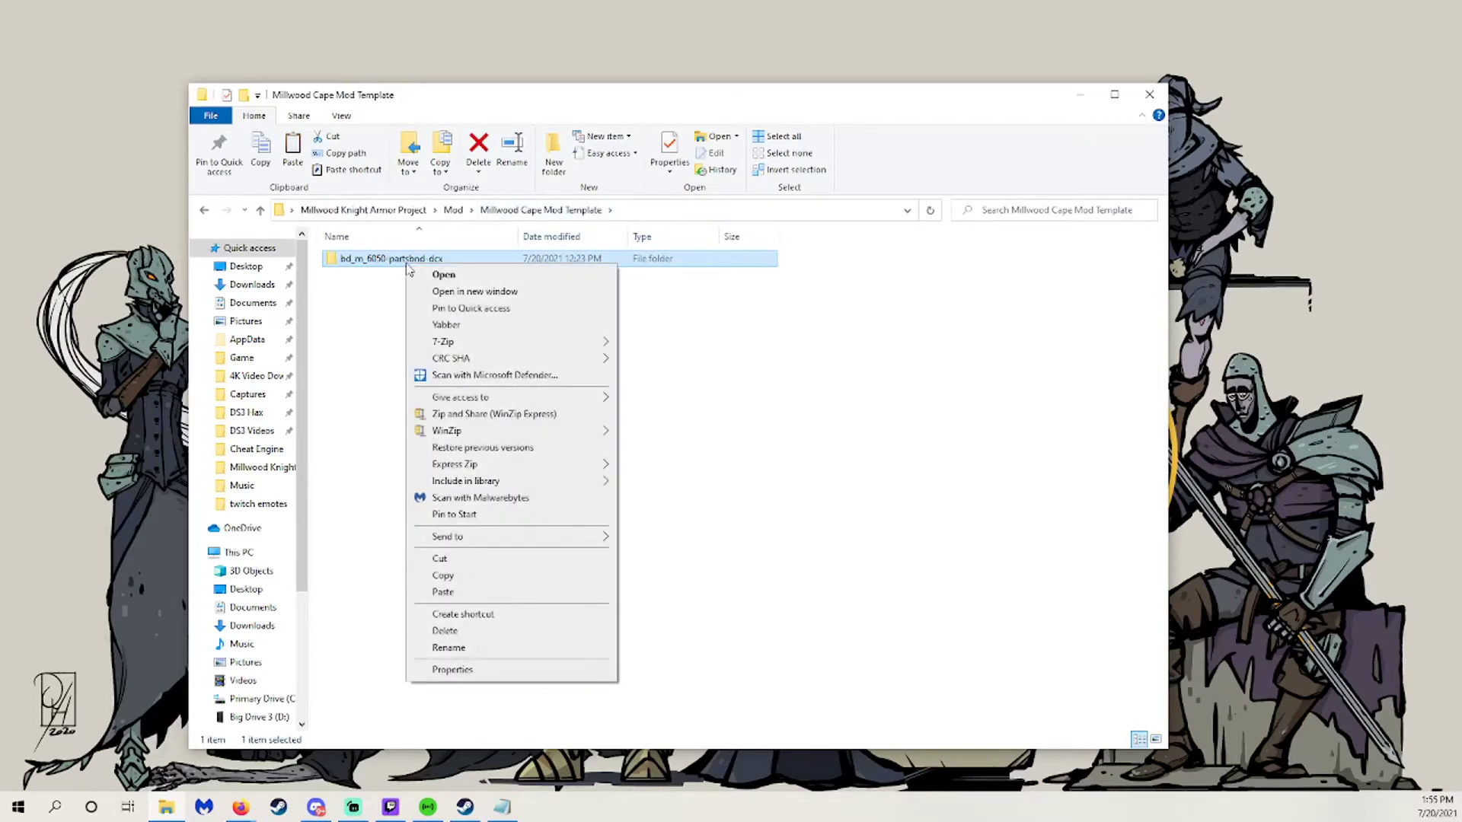
pyautogui.click(449, 327)
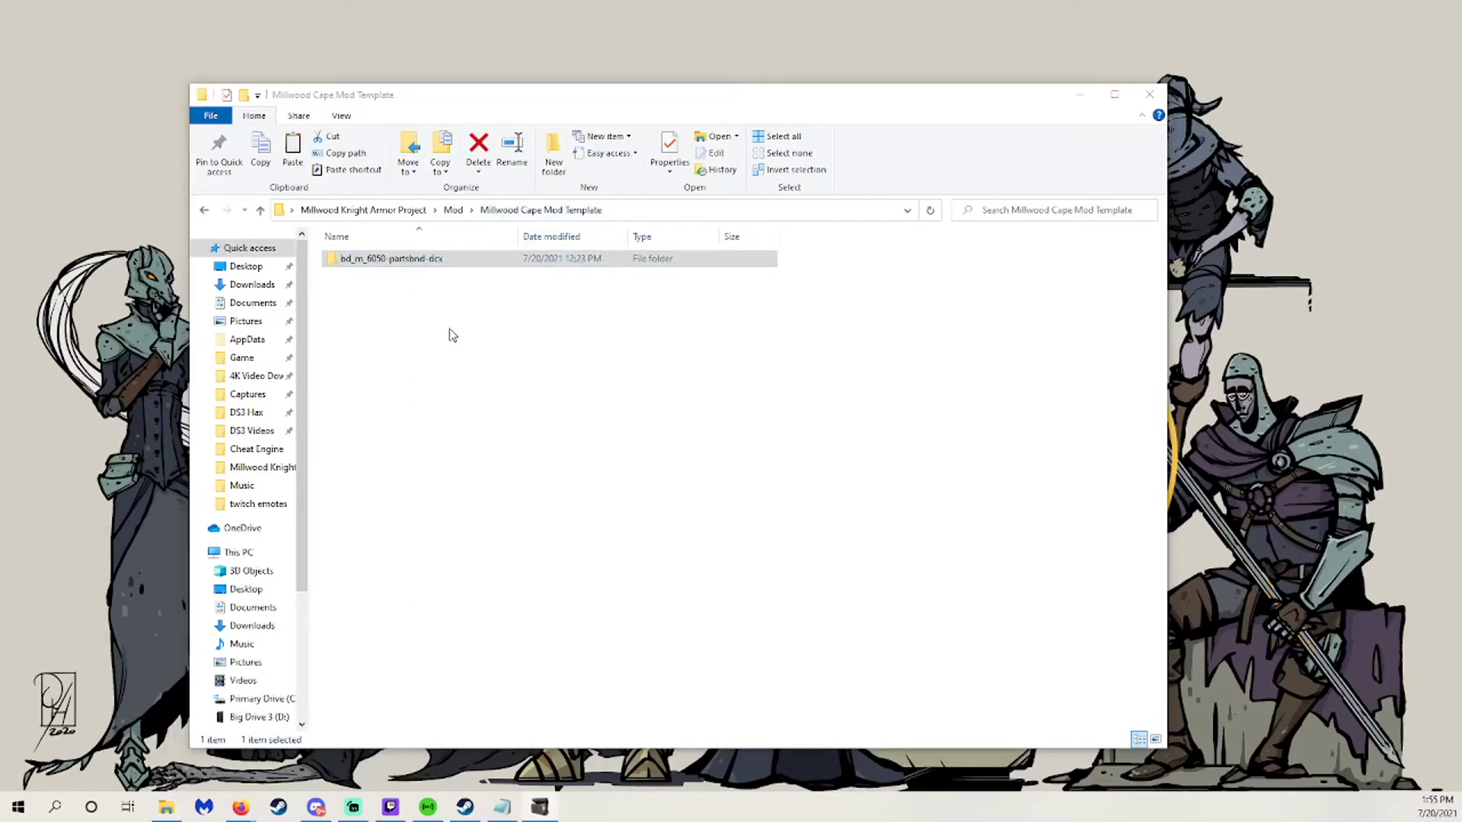
# Delete the unpacked bd_m_6050-partsbnd-dcx folder, keeping the repacked bd_m_6050.partsbnd.dcx file.
pyautogui.click(422, 314)
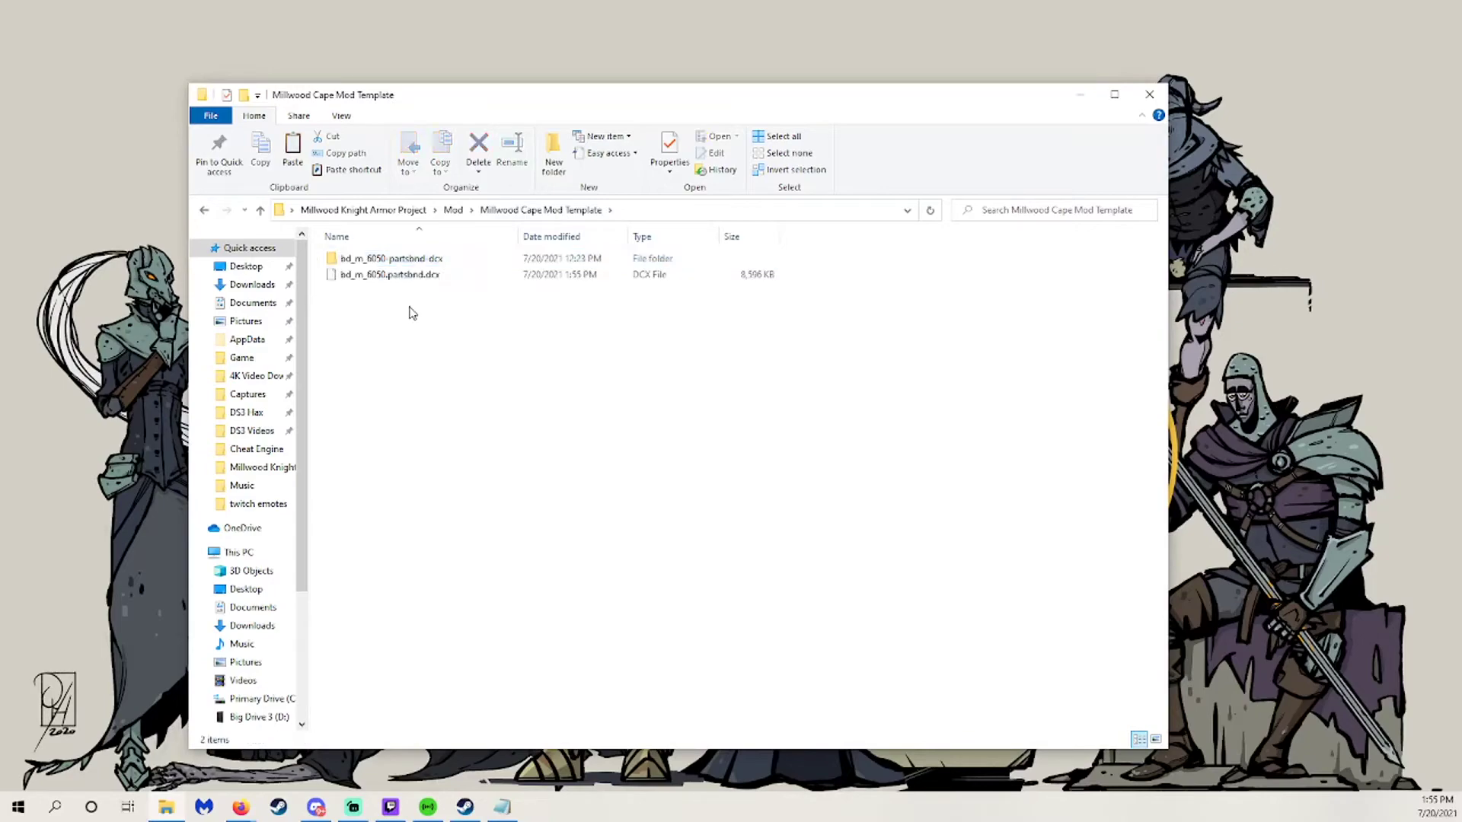
pyautogui.click(411, 260)
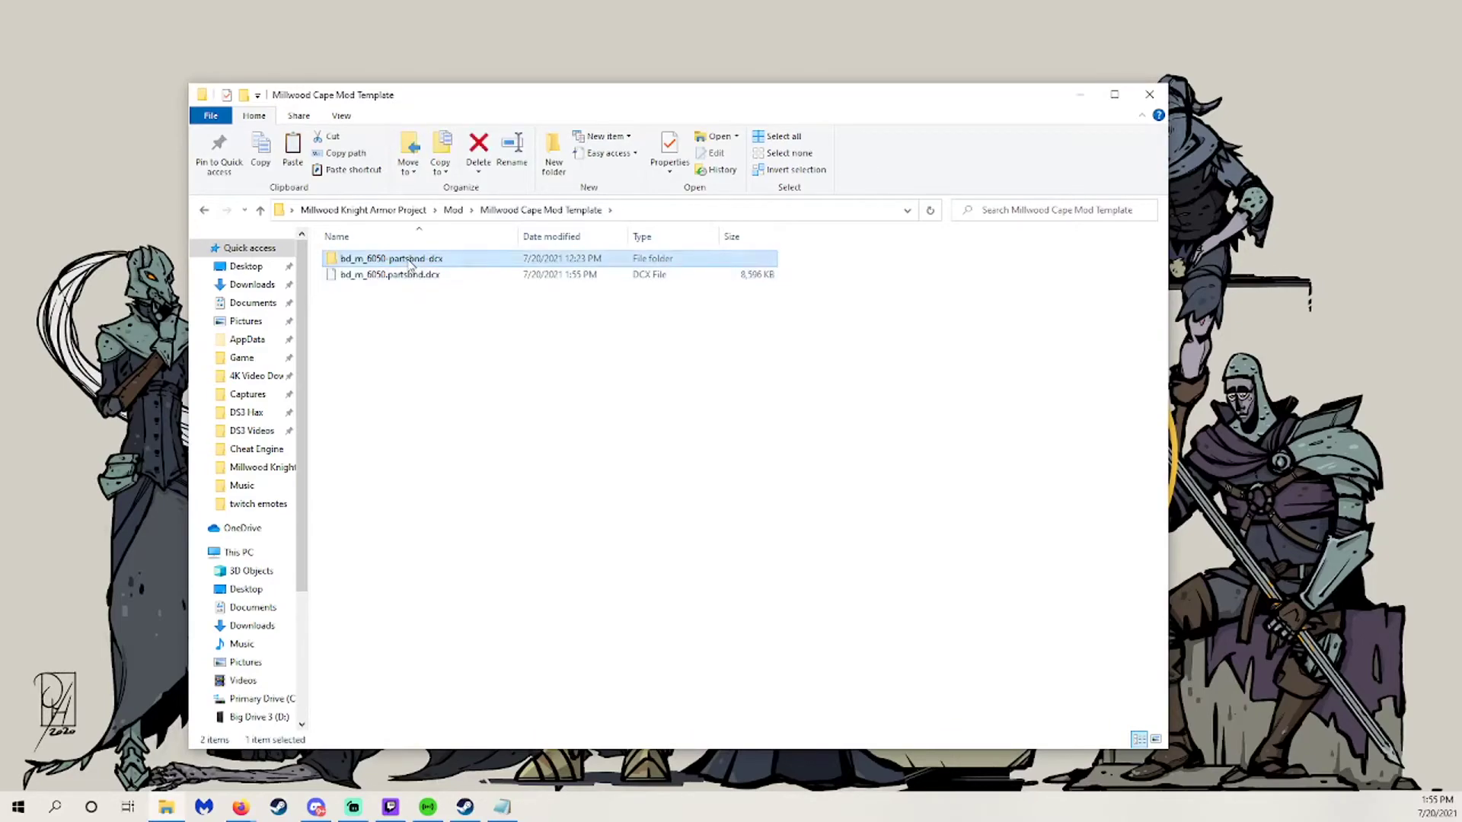
pyautogui.press('Delete')
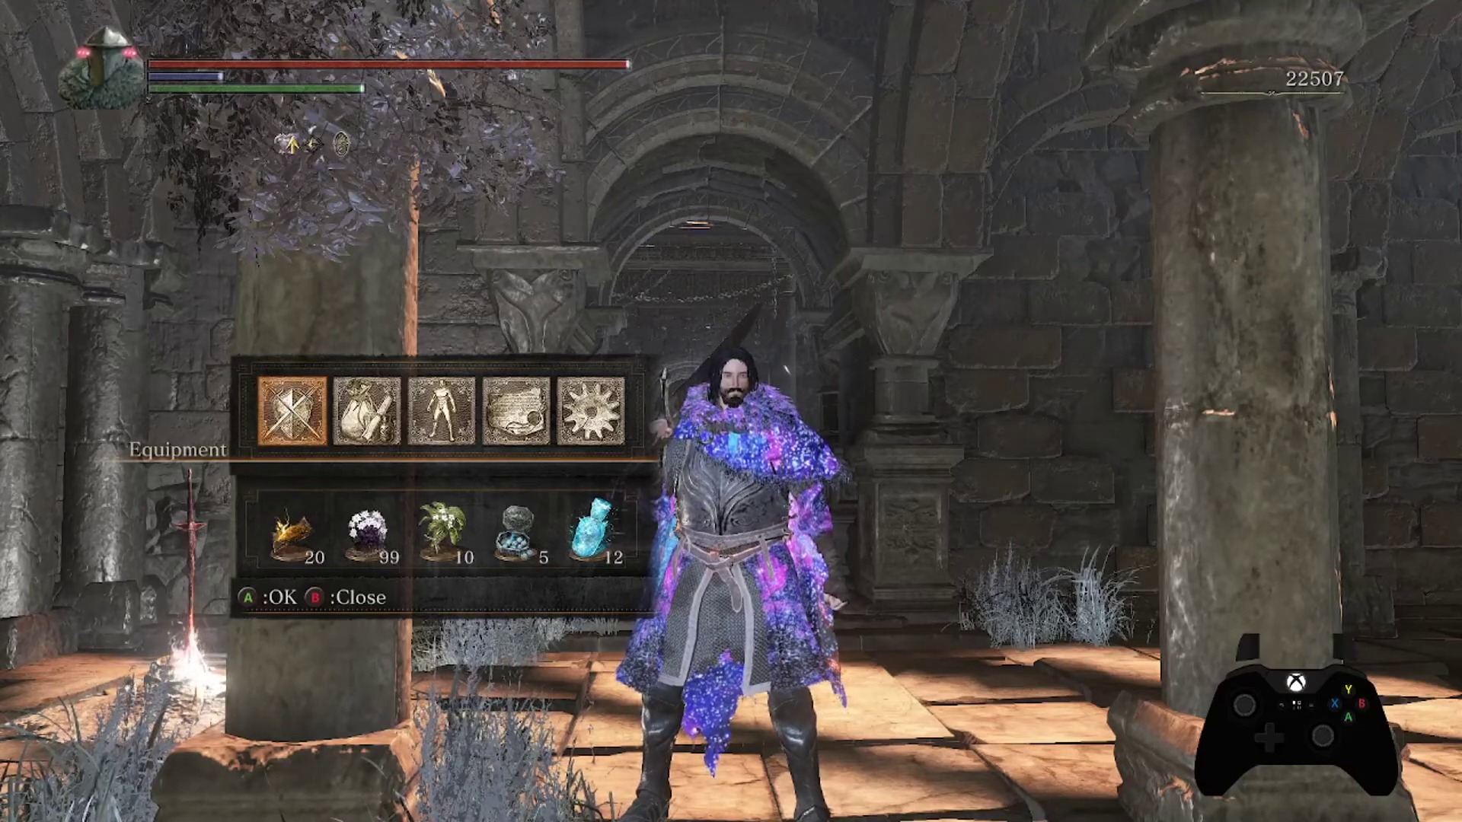
# Switch to Dark Souls III and close the in-game menu to examine the galaxy cape on the character.
pyautogui.press('Escape')
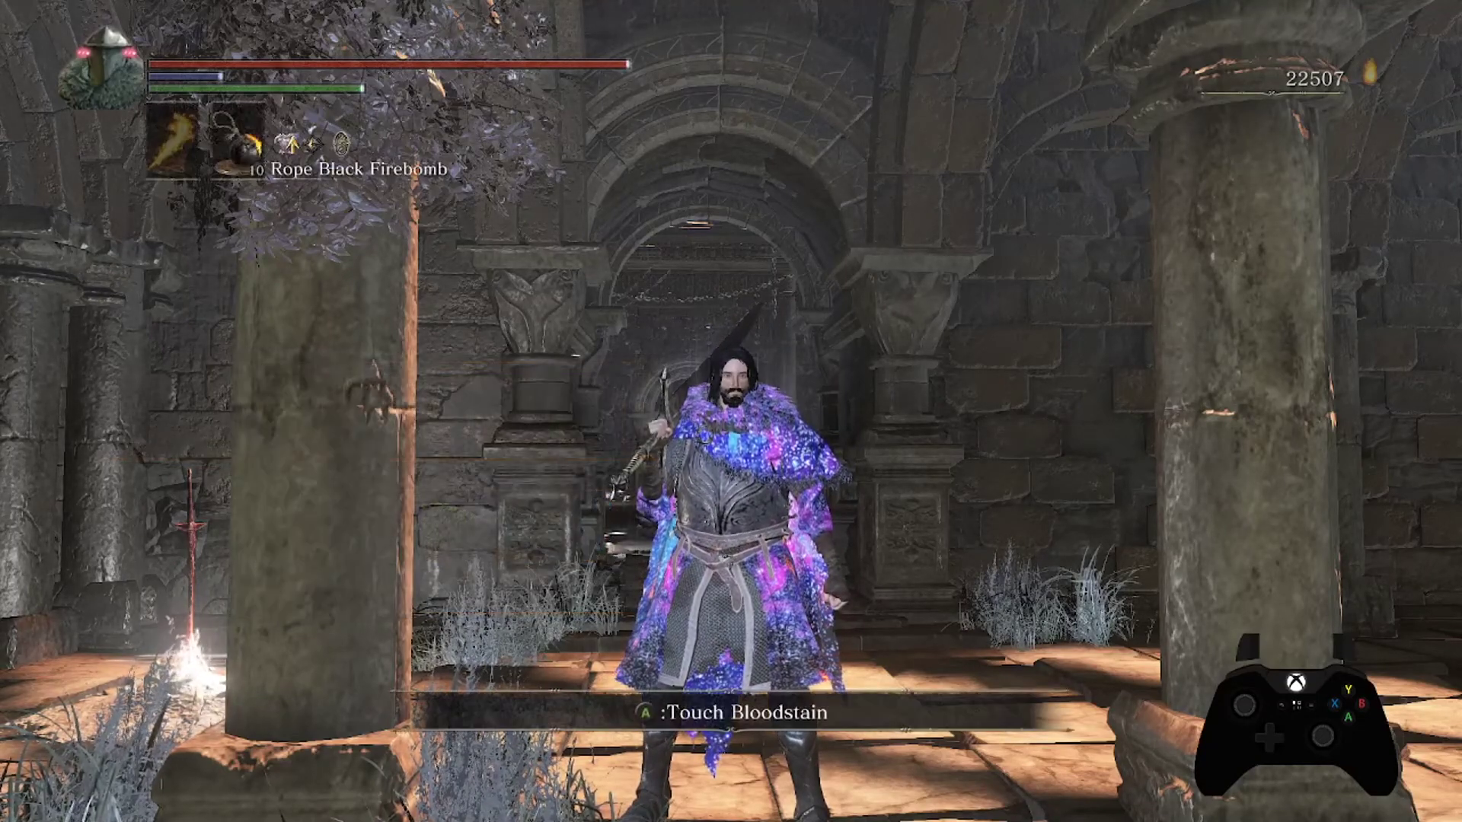